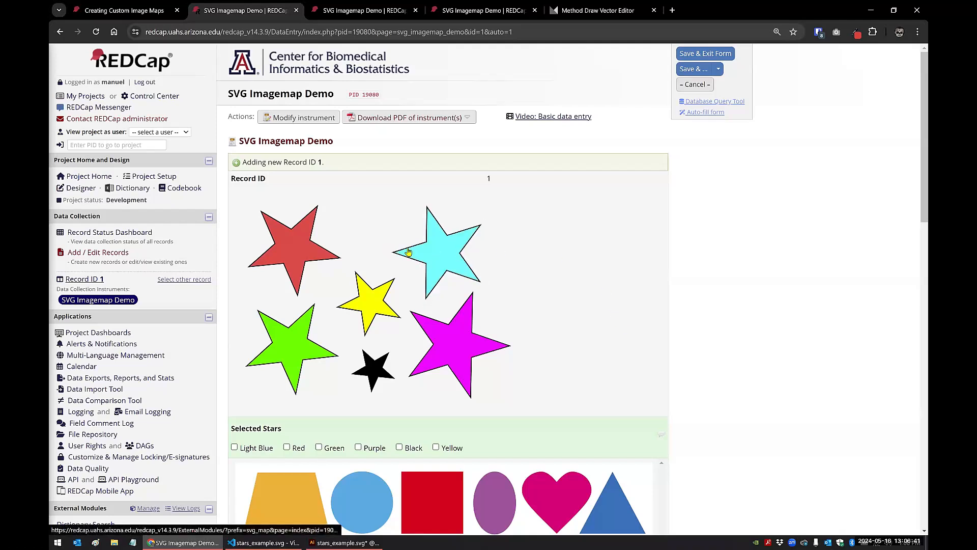
Select the light blue, purple and yellow stars on the stars image map
left_click(432, 252)
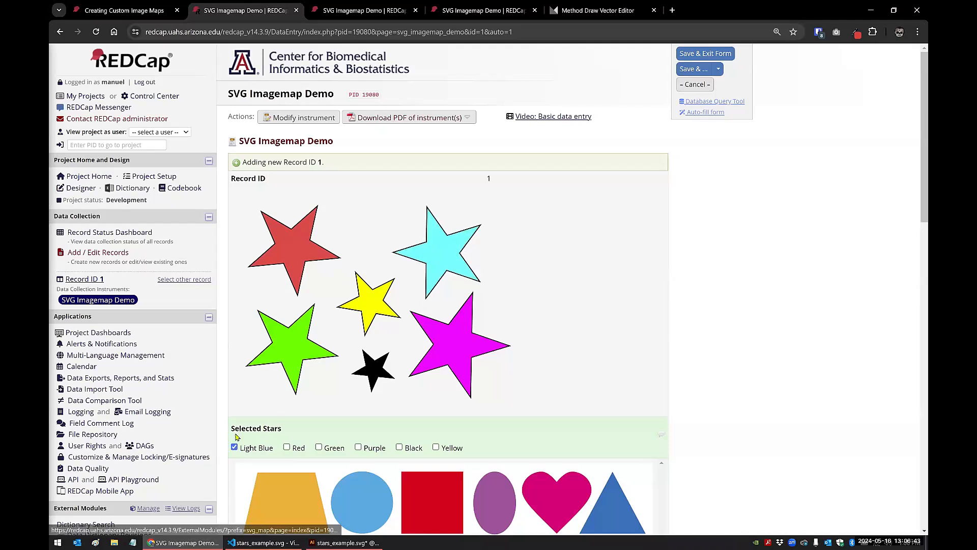
left_click(446, 351)
left_click(368, 315)
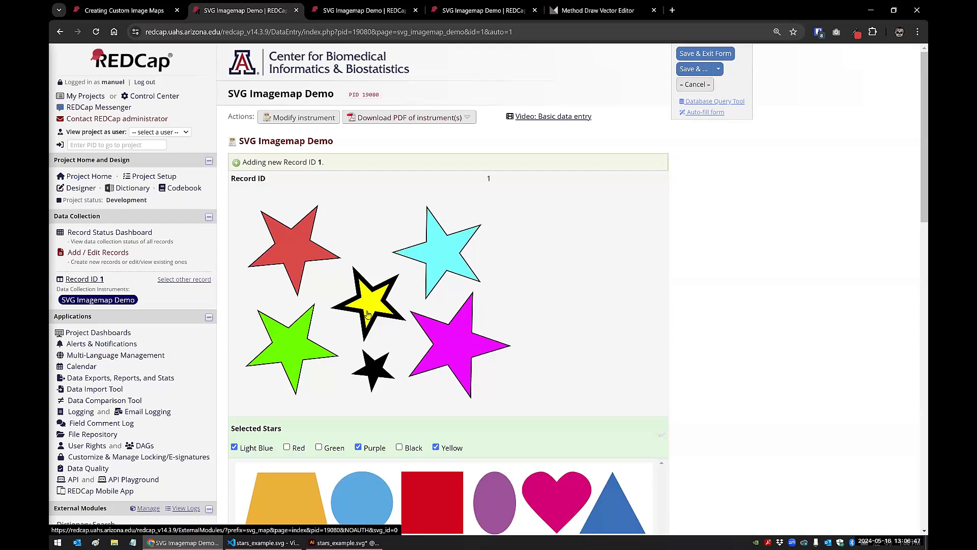
Switch to the Creating Custom Image Maps survey and highlight liver segments 5, 6, 8, 7, 1 and 4
left_click(156, 14)
left_click(260, 330)
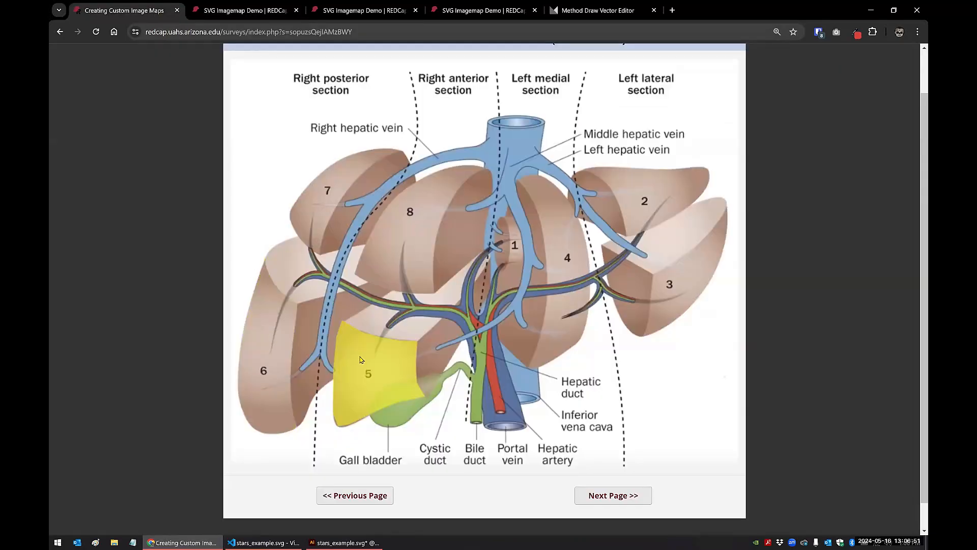
left_click(360, 357)
left_click(285, 341)
left_click(362, 373)
left_click(392, 261)
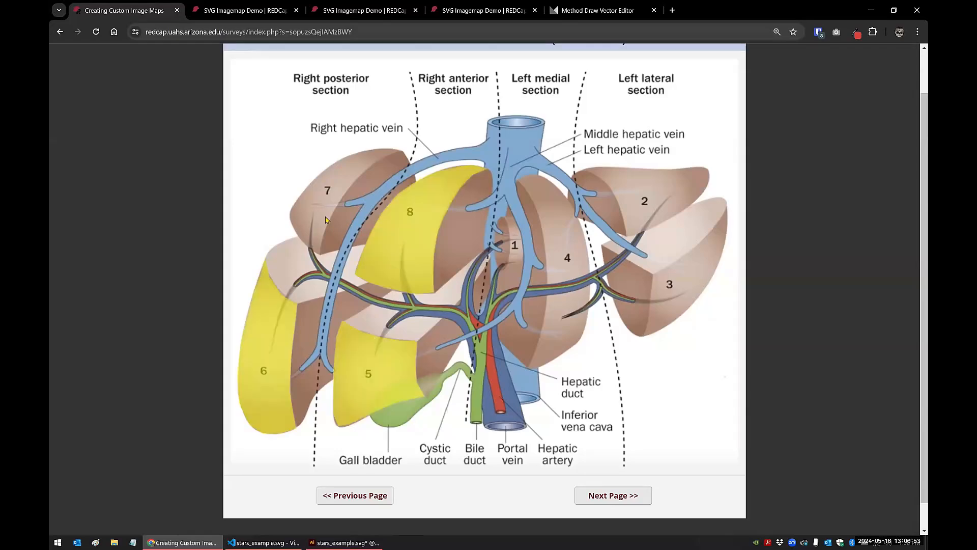
left_click(317, 218)
left_click(513, 251)
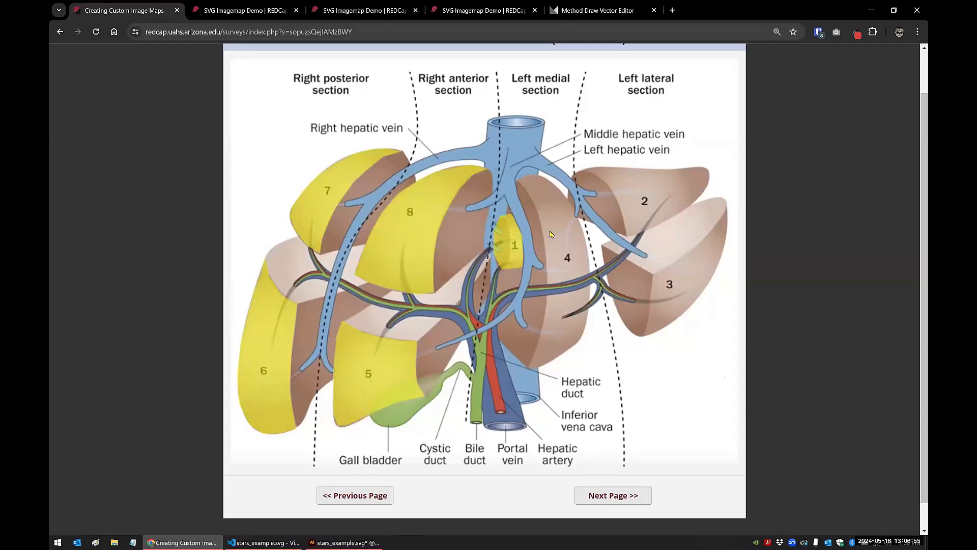
left_click(552, 235)
Return to the SVG Imagemap Demo form, deselect the light blue and purple stars, and select black, red and green
left_click(237, 15)
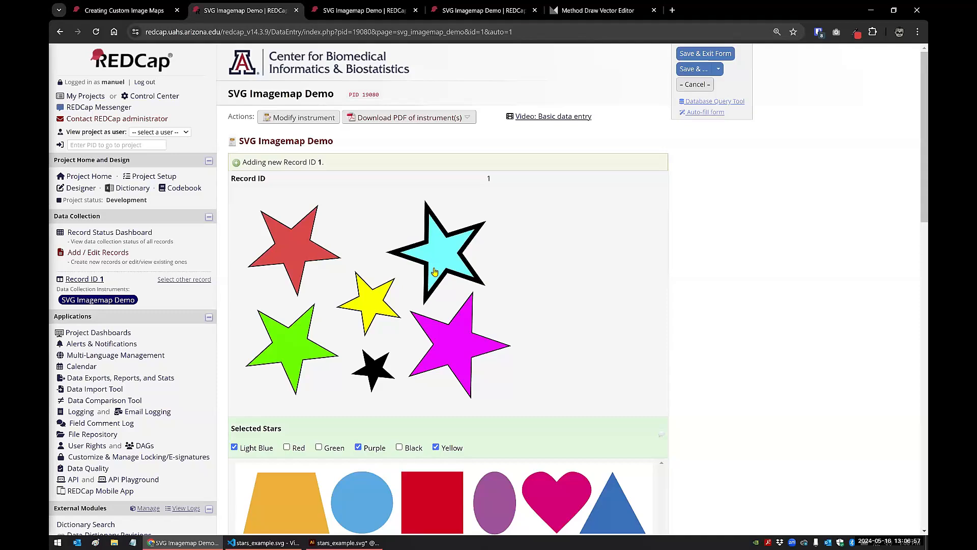
left_click(457, 338)
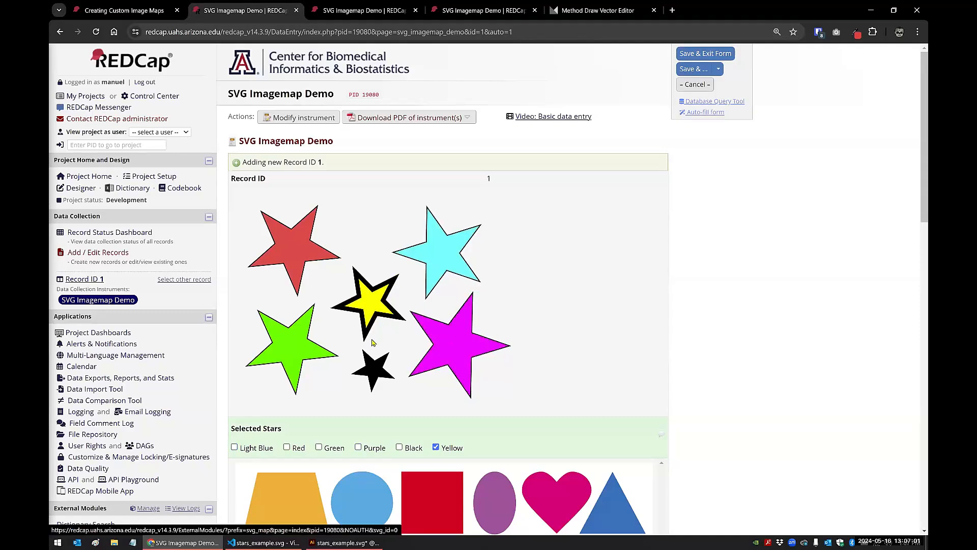
left_click(373, 369)
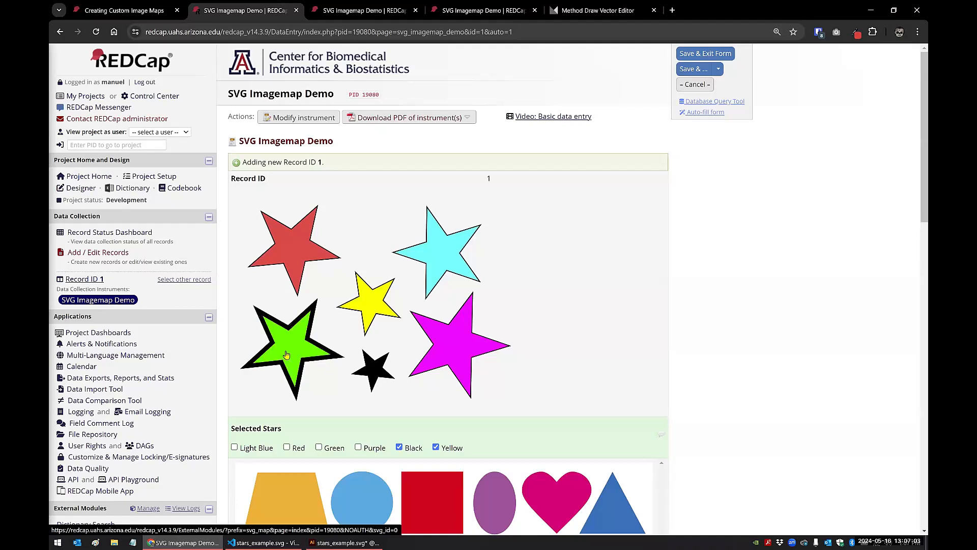
left_click(298, 258)
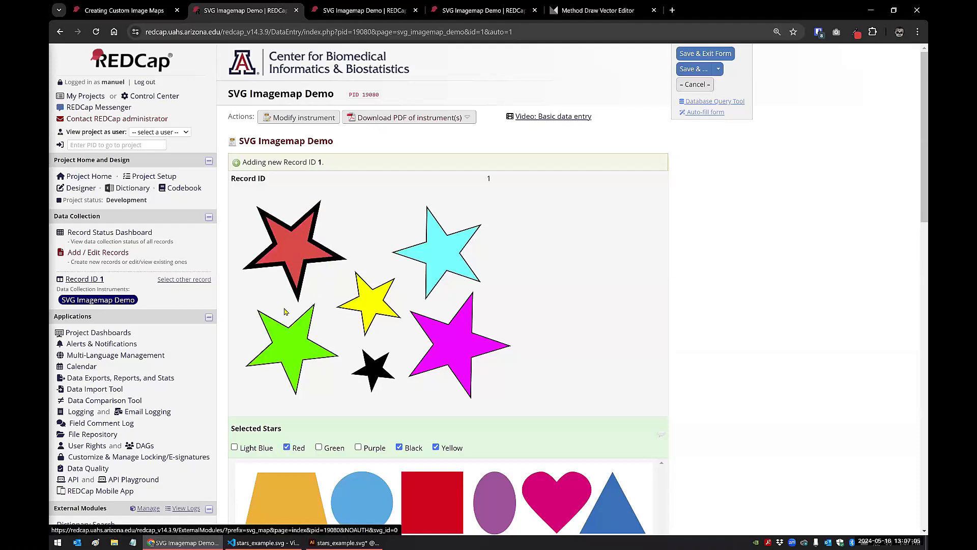
left_click(319, 447)
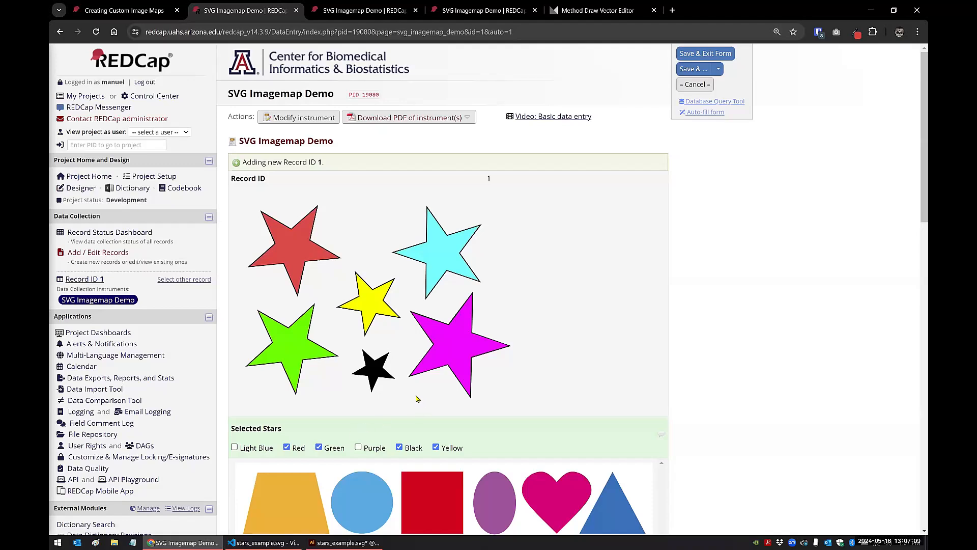
Deselect the green and black stars and select the purple star on the image map
left_click(299, 352)
left_click(383, 368)
left_click(465, 349)
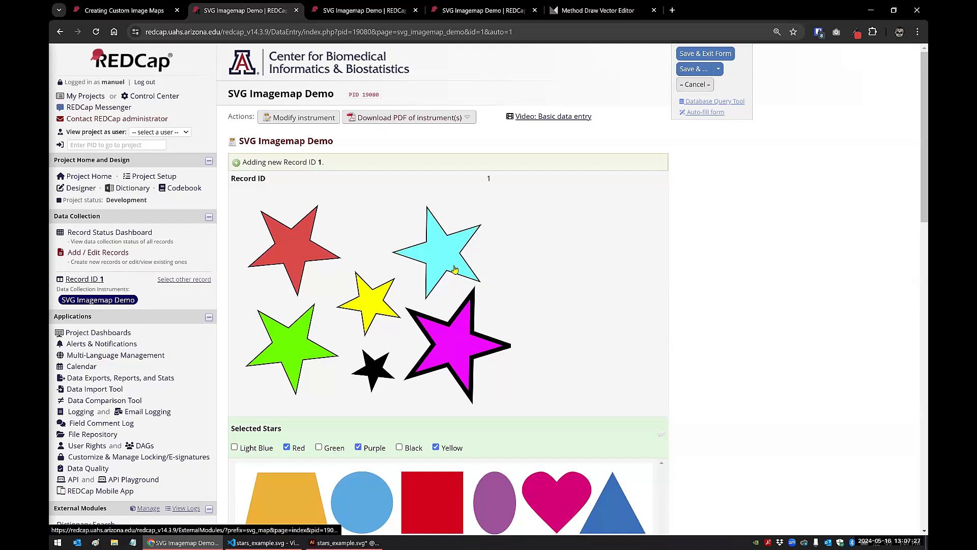
Select the light blue and green stars and deselect the yellow and red ones on the image map
left_click(450, 266)
left_click(363, 295)
left_click(298, 266)
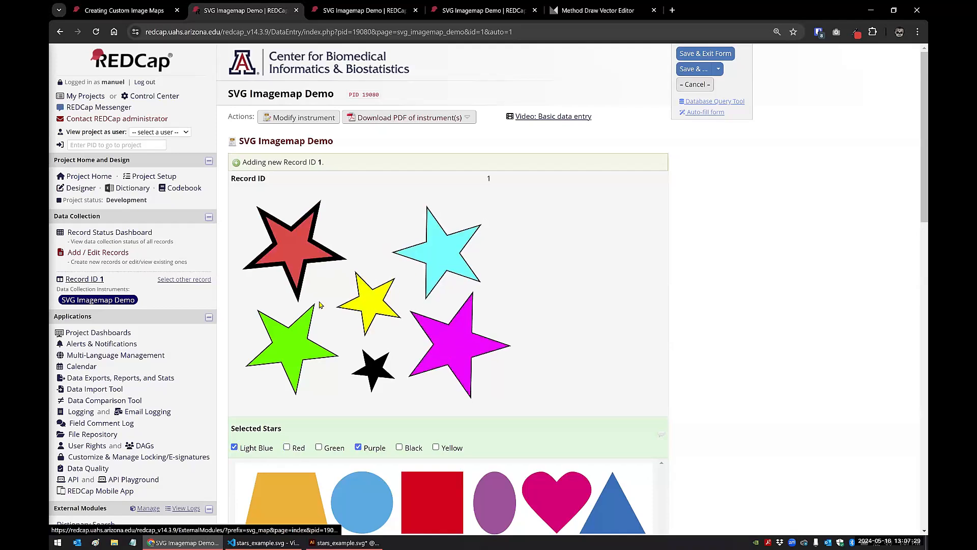
left_click(291, 342)
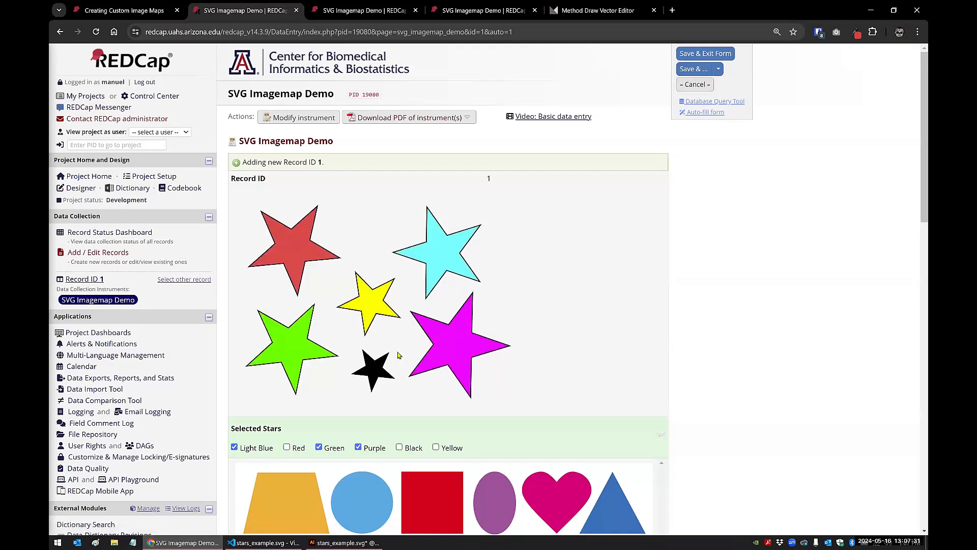
Select the trapezoid, circle, square and oval on the shapes image map below the Selected Stars field
scroll(726, 328, "down", 6)
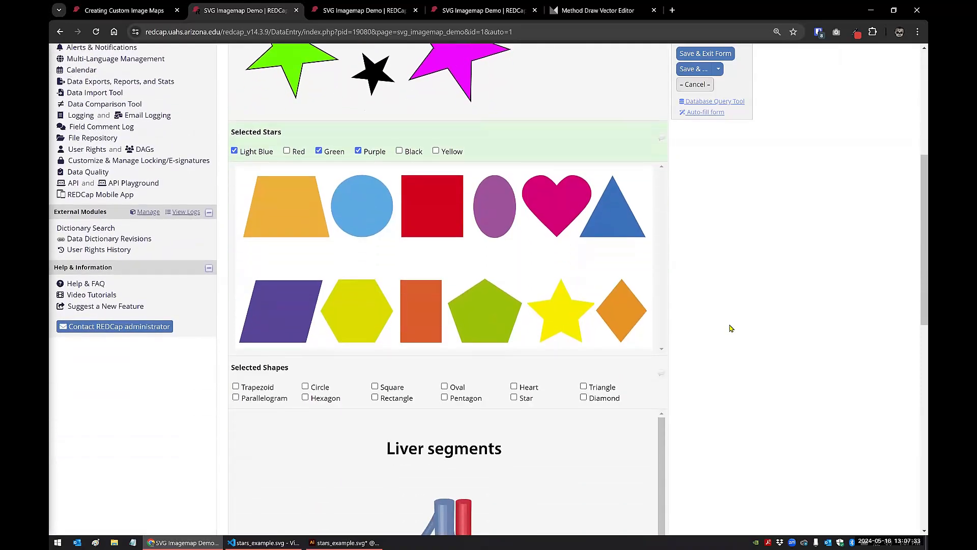
scroll(410, 305, "up", 3)
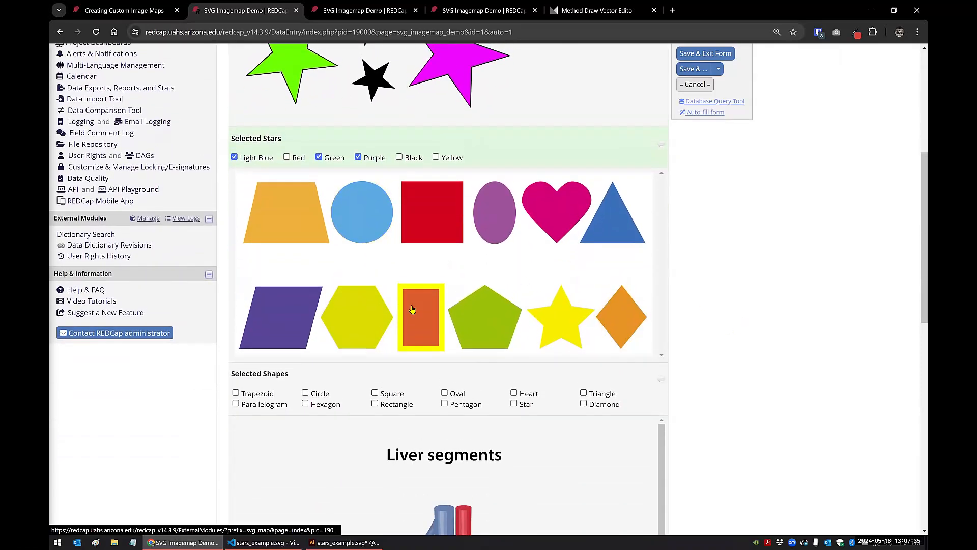
scroll(436, 290, "up", 1)
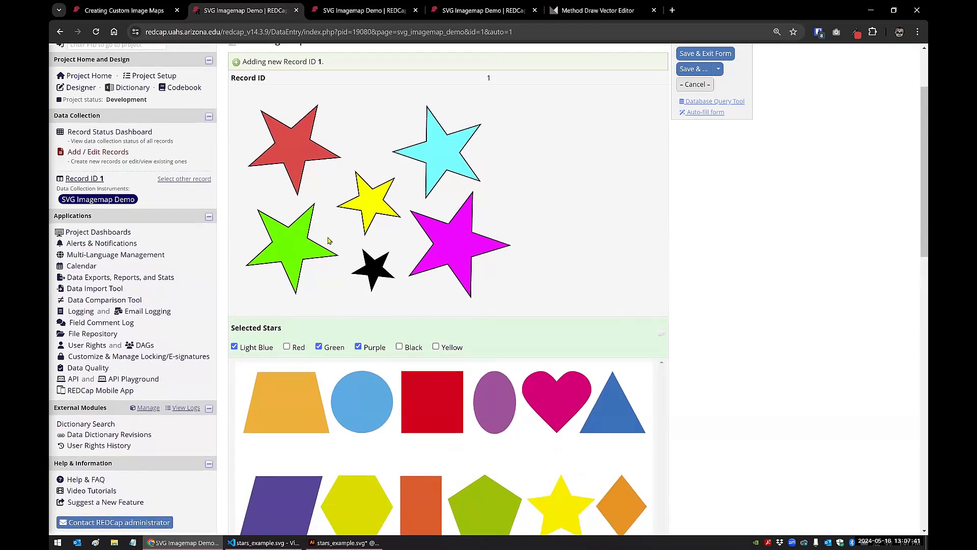
scroll(690, 320, "down", 2)
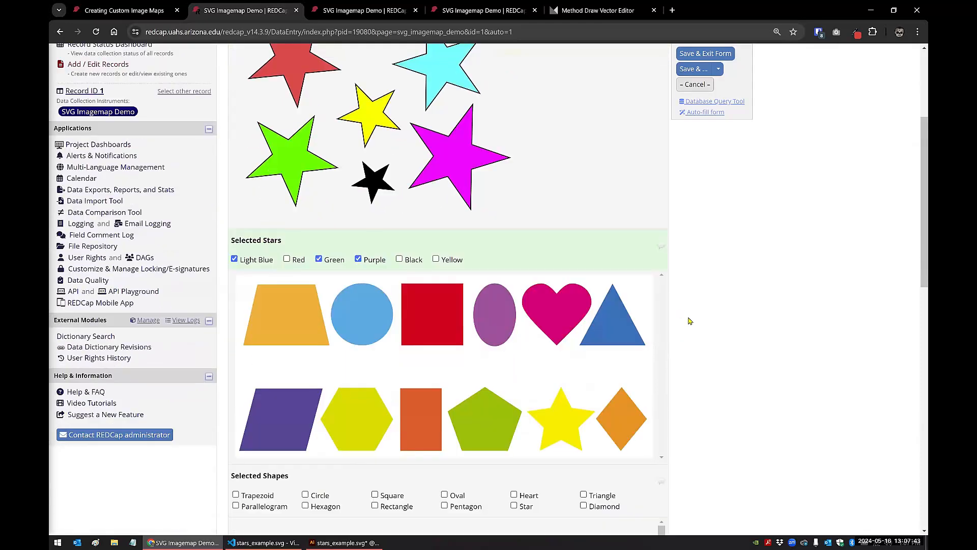
scroll(689, 320, "down", 1)
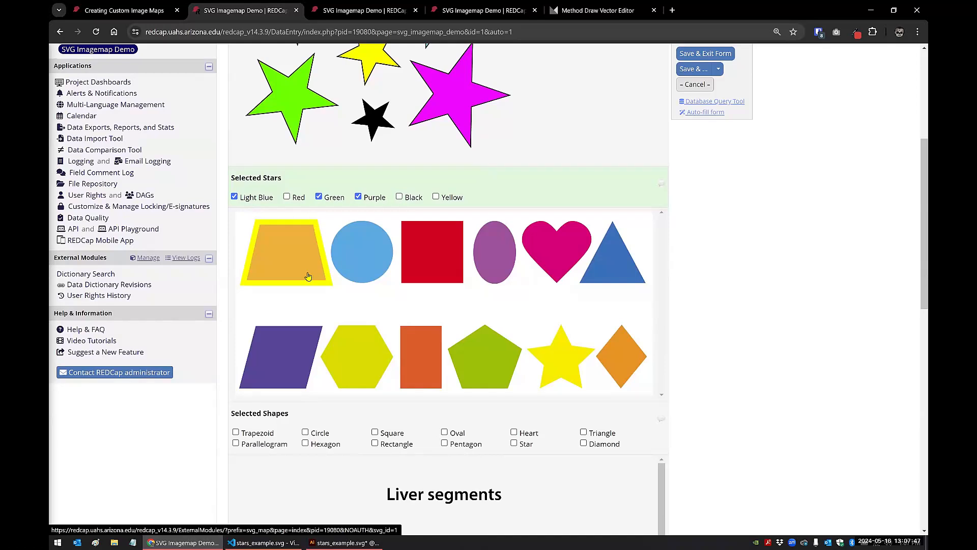
left_click(298, 279)
left_click(340, 262)
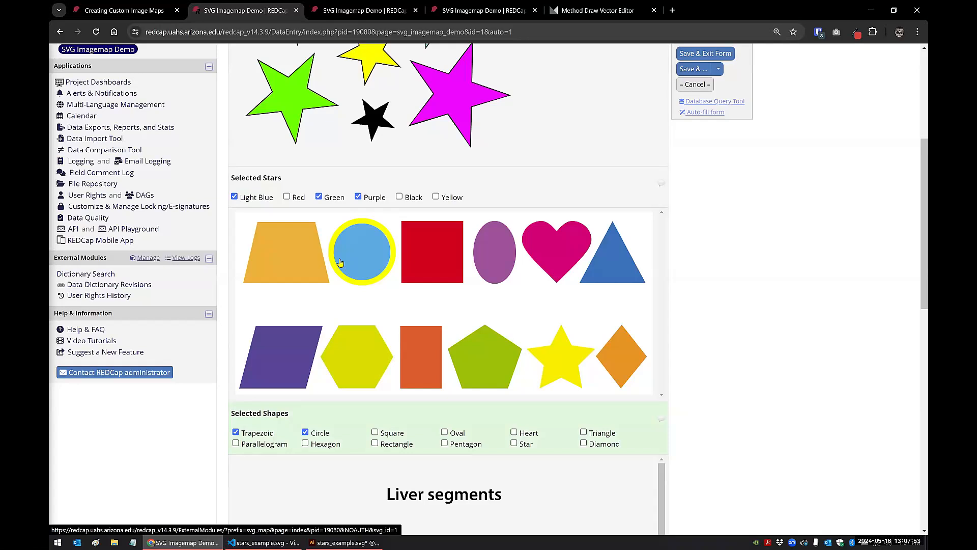
left_click(434, 263)
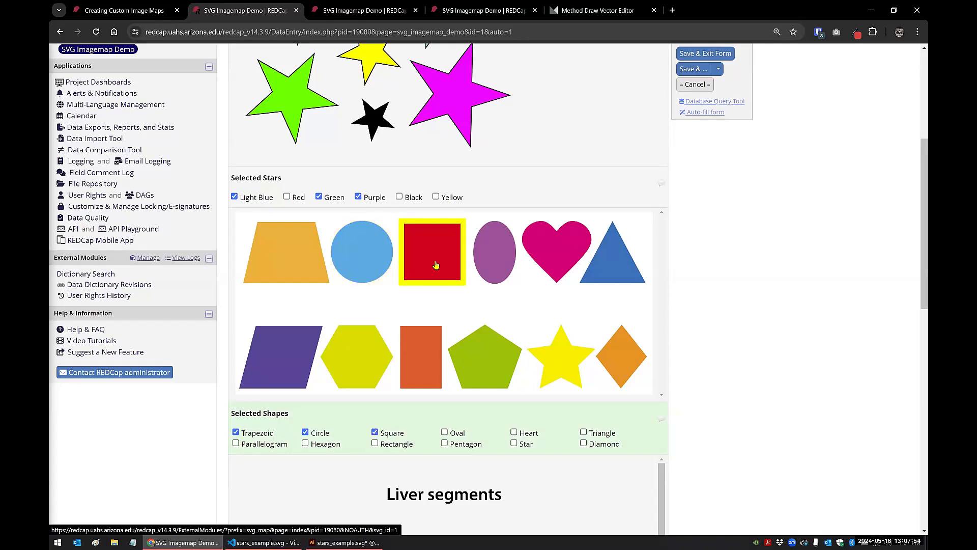
left_click(486, 263)
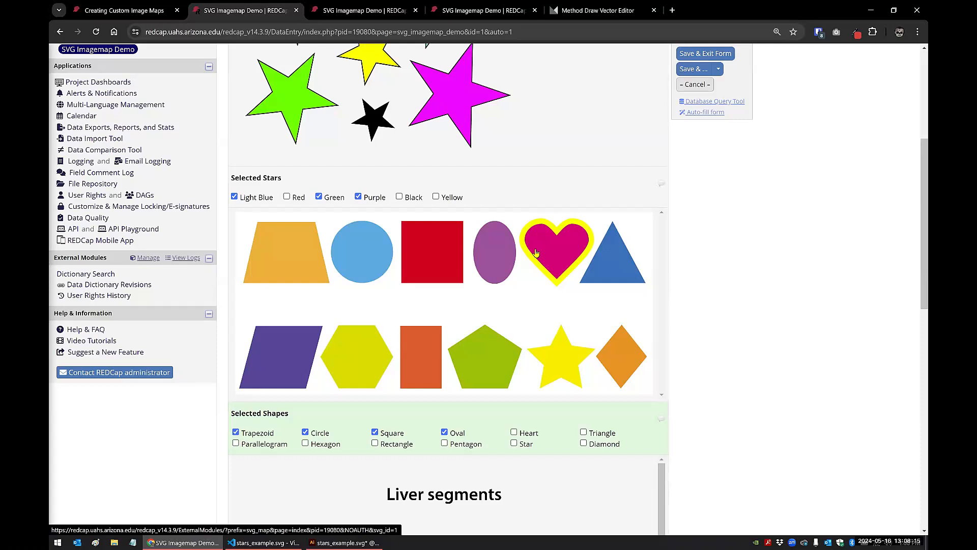
Add the diamond and the star to the selected shapes using the shapes image map
left_click(624, 283)
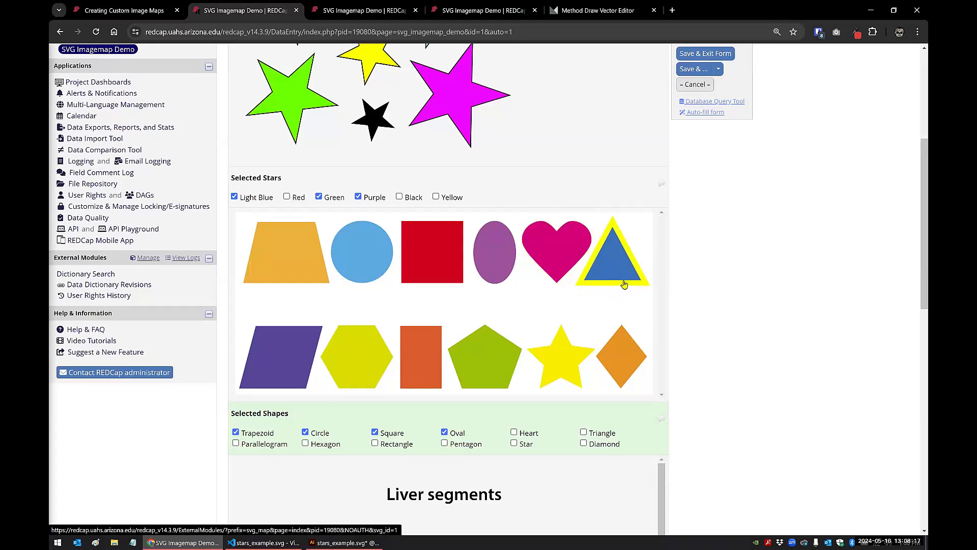
left_click(615, 362)
left_click(566, 367)
Compare the Liver segments map with the survey's liver image, and select regions I, IV a, II, III, IV b, V and VI on it
scroll(745, 389, "down", 2)
scroll(745, 389, "down", 6)
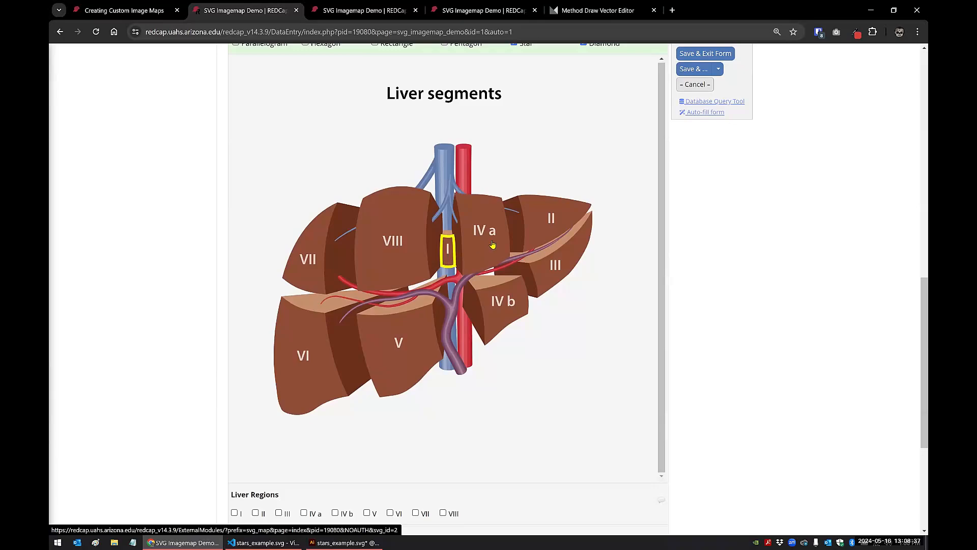
left_click(148, 11)
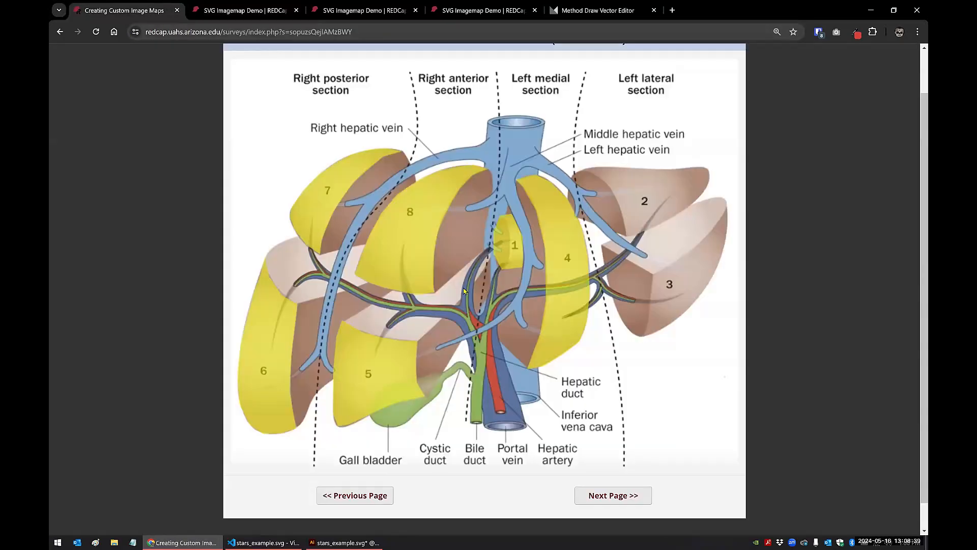
left_click(254, 11)
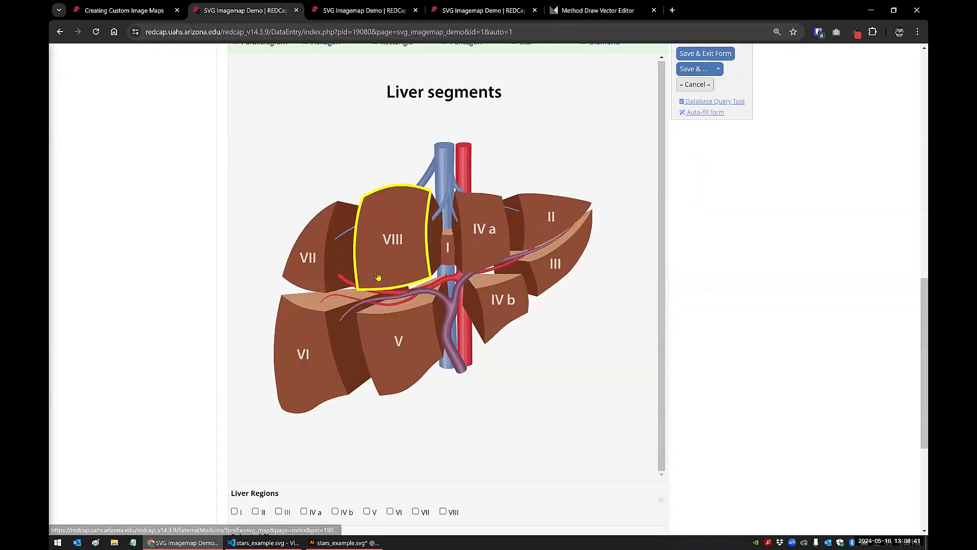
left_click(444, 267)
left_click(478, 252)
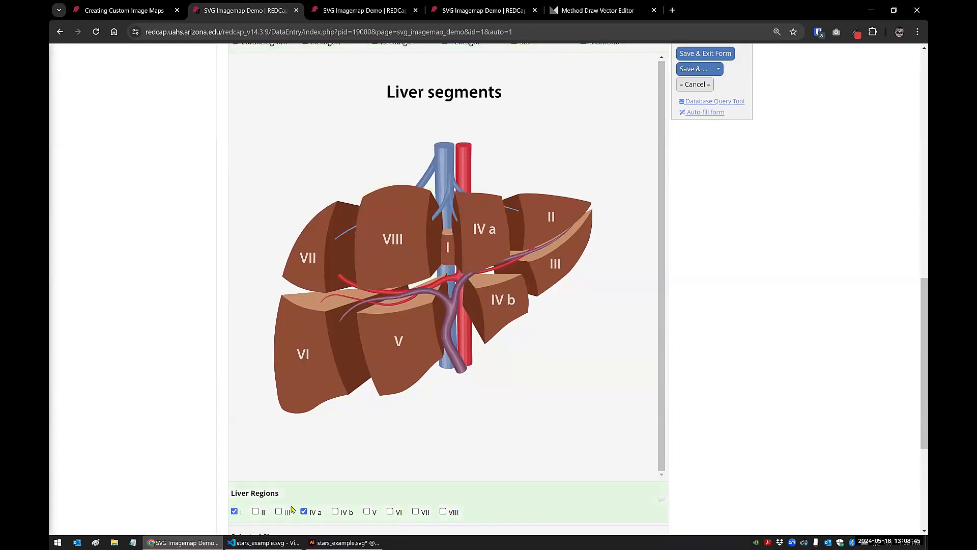
left_click(529, 233)
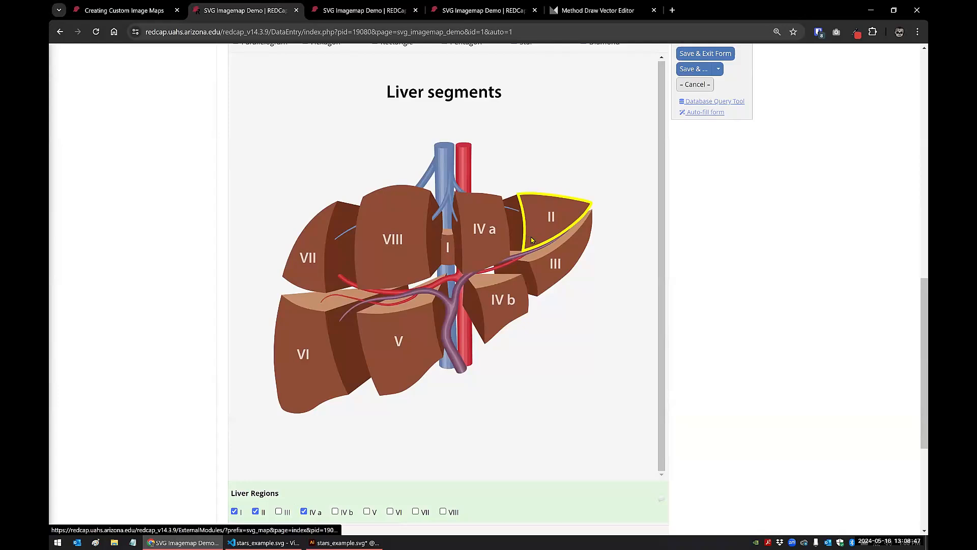
left_click(544, 272)
left_click(484, 325)
left_click(404, 357)
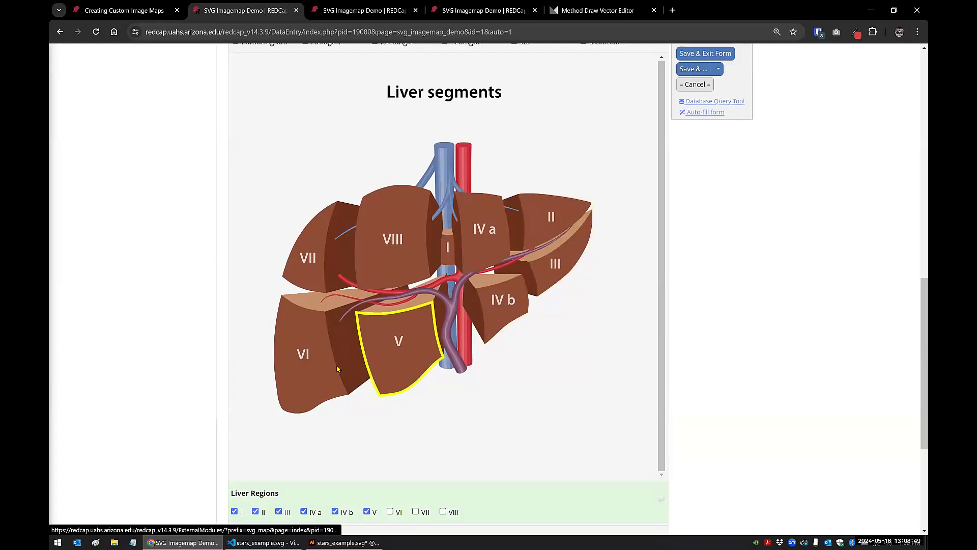
left_click(314, 371)
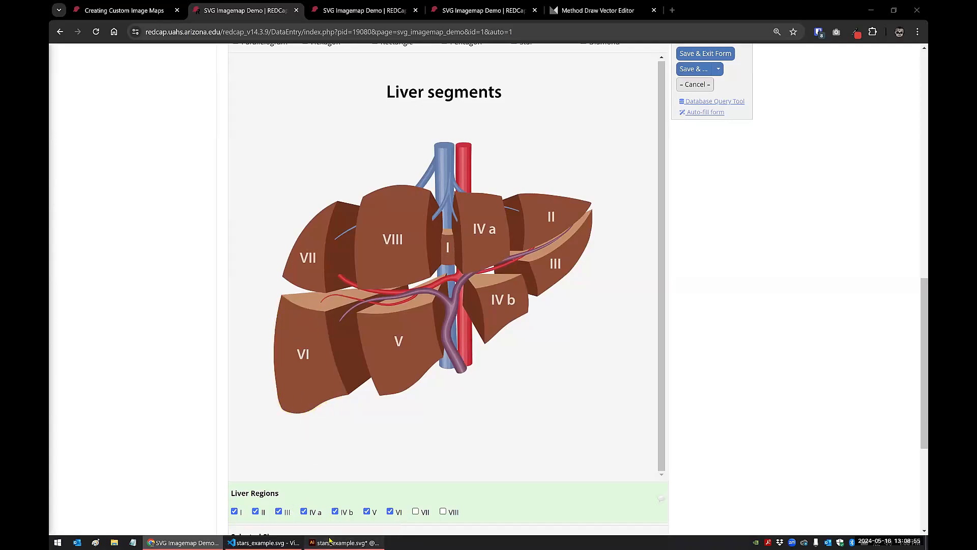
Switch to Illustrator and examine the layers of stars_example.svg, svg_imagemap_shapes.svg and liver_regions.svg, expanding the REGION V group
left_click(344, 543)
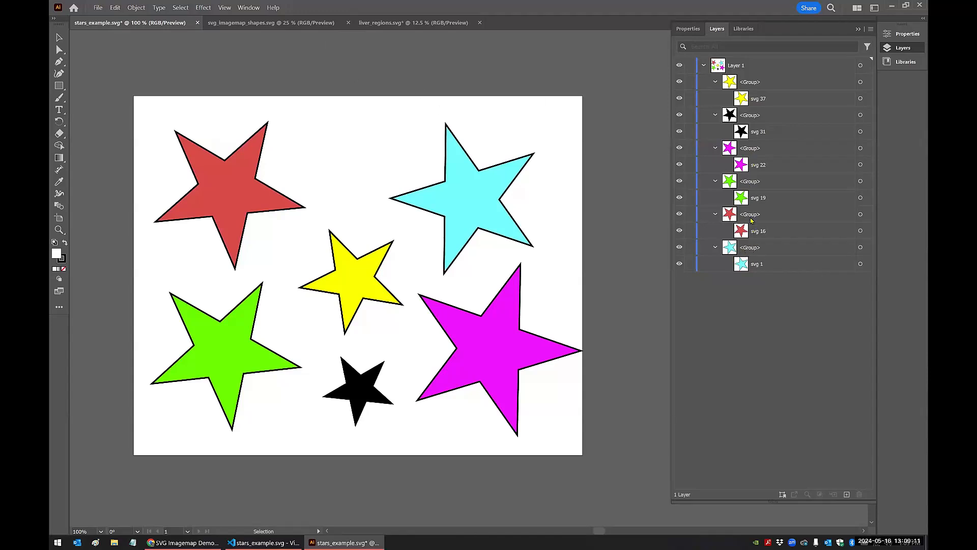
left_click(272, 24)
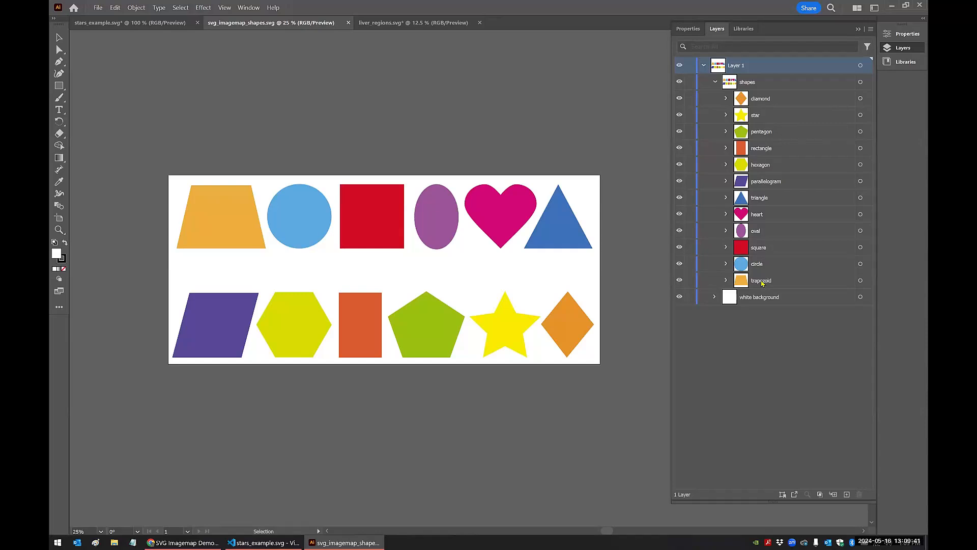
left_click(381, 23)
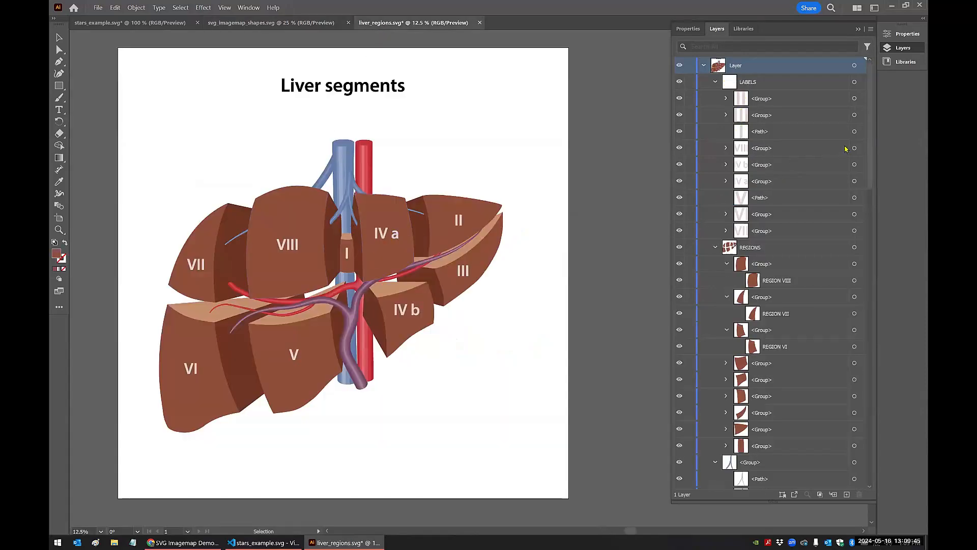
left_click_drag(870, 145, 869, 210)
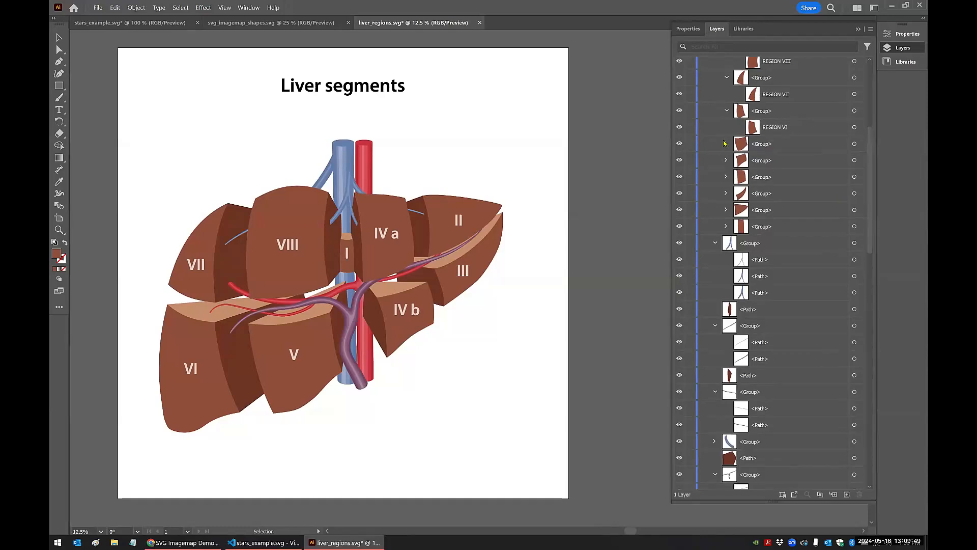
left_click(726, 144)
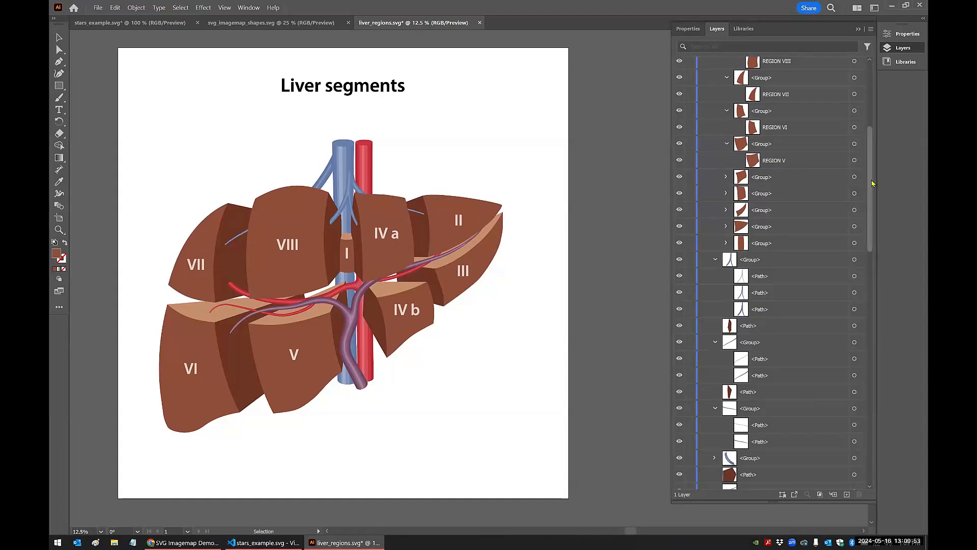
scroll(871, 207, "down", 3)
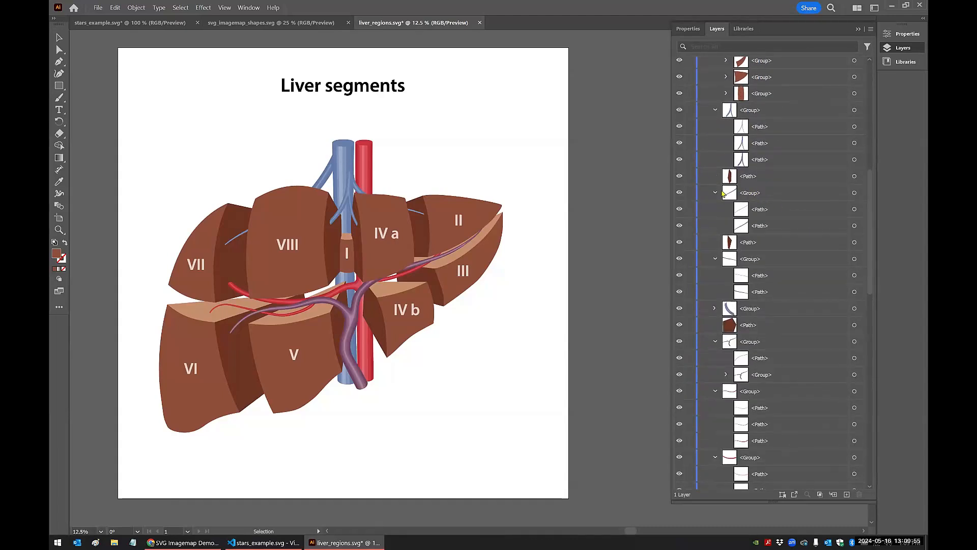
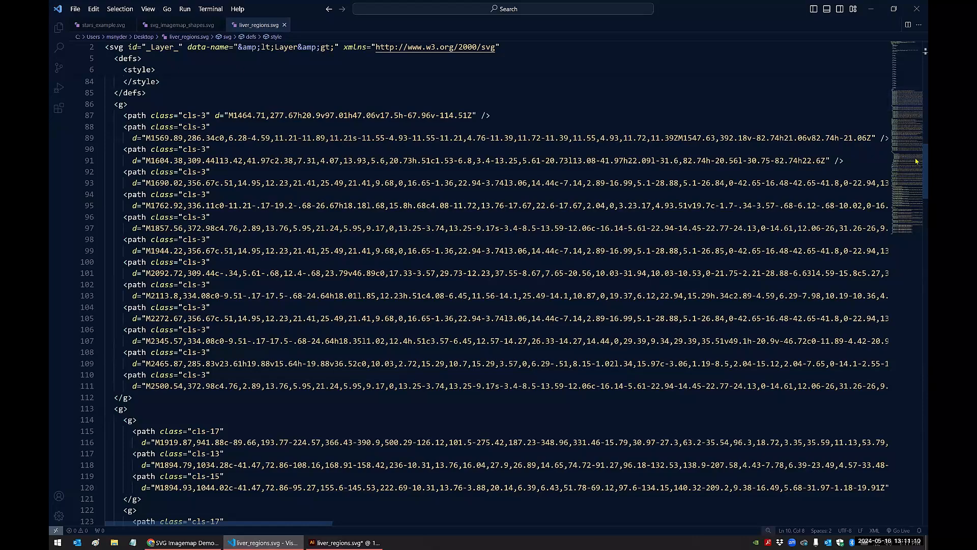
Examine the REGIONS group in the liver_regions.svg code, checking REGION I's data-name and data-rc-choice attributes
scroll(916, 191, "down", 2)
left_click_drag(916, 190, 916, 236)
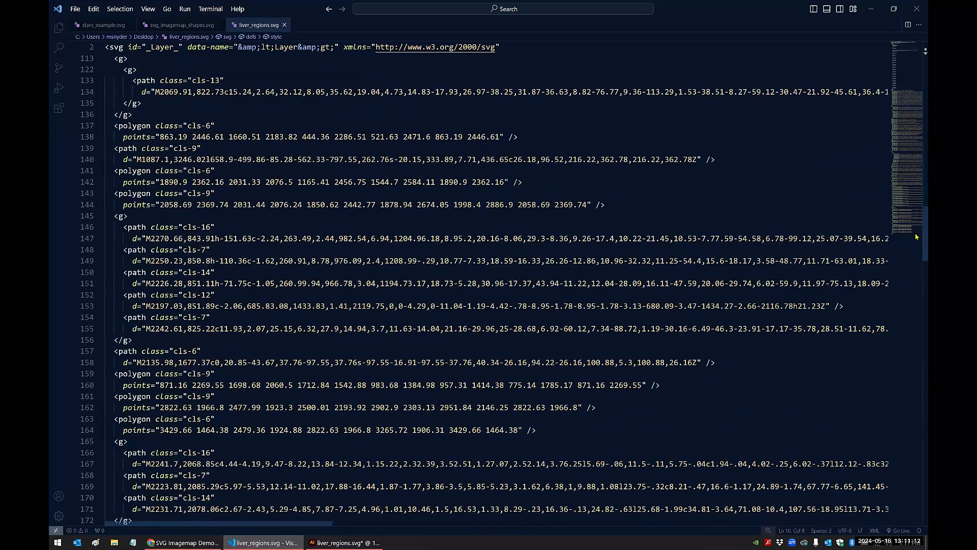
left_click_drag(916, 280, 916, 374)
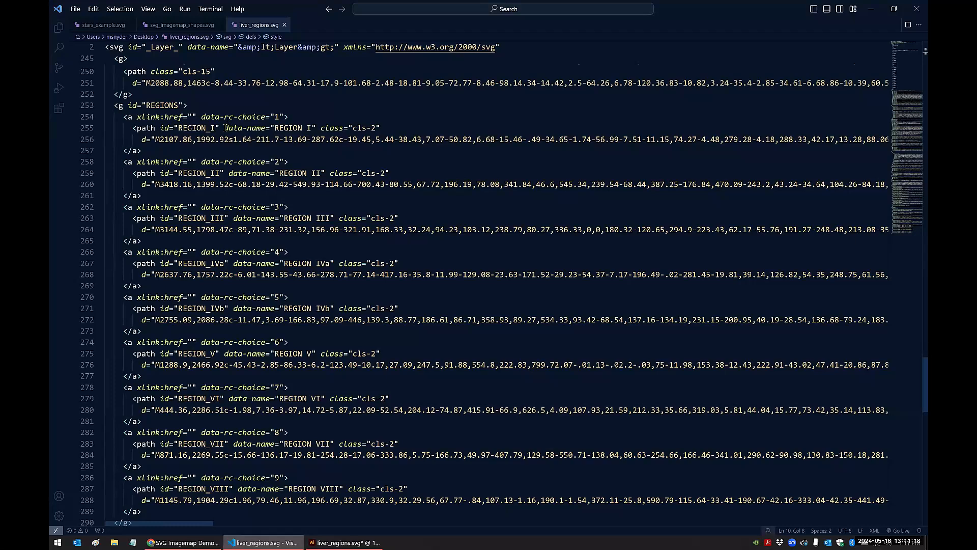
left_click_drag(224, 128, 317, 128)
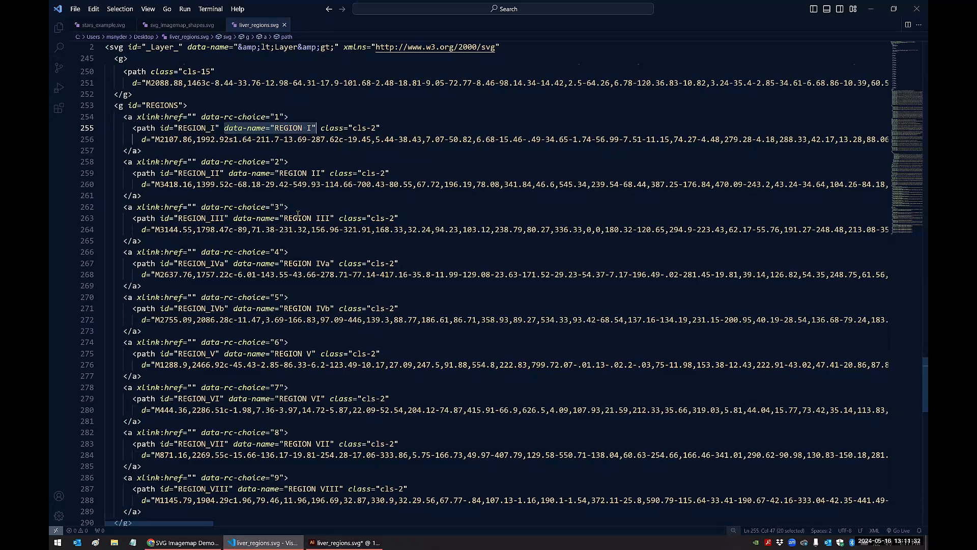
left_click(274, 116)
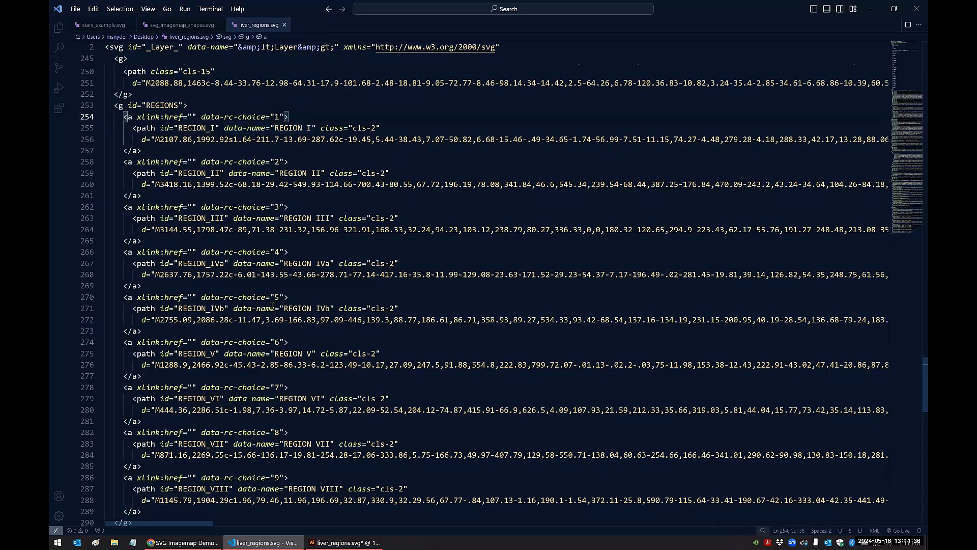
Switch to the Method Draw editor in the browser and inspect the red square, green circle and blue star at 150% zoom
left_click(183, 542)
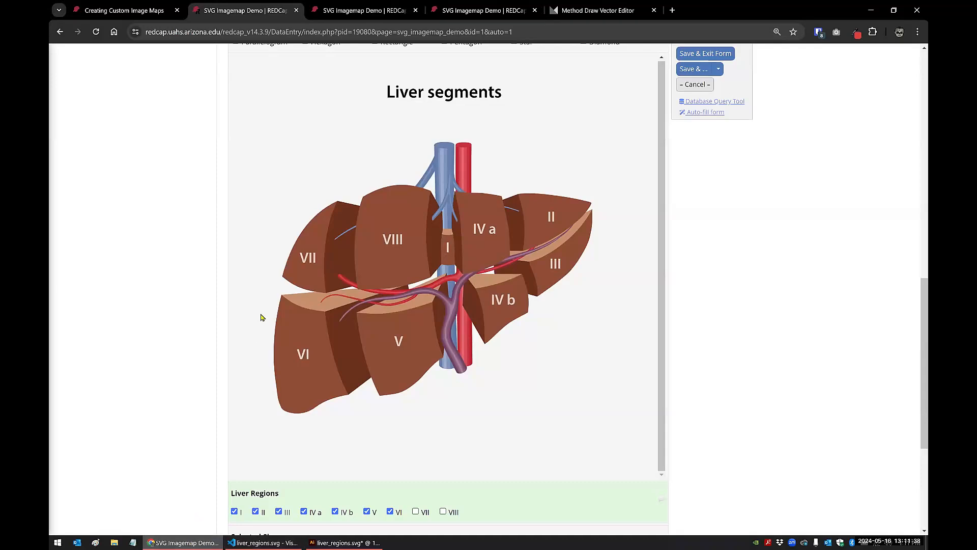
left_click(584, 11)
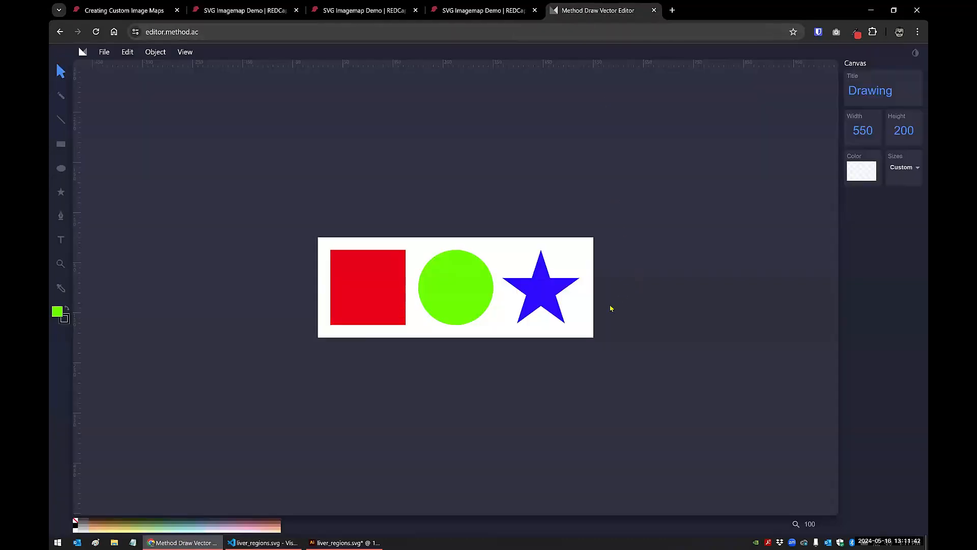
key("ctrl+plus")
key("ctrl+plus")
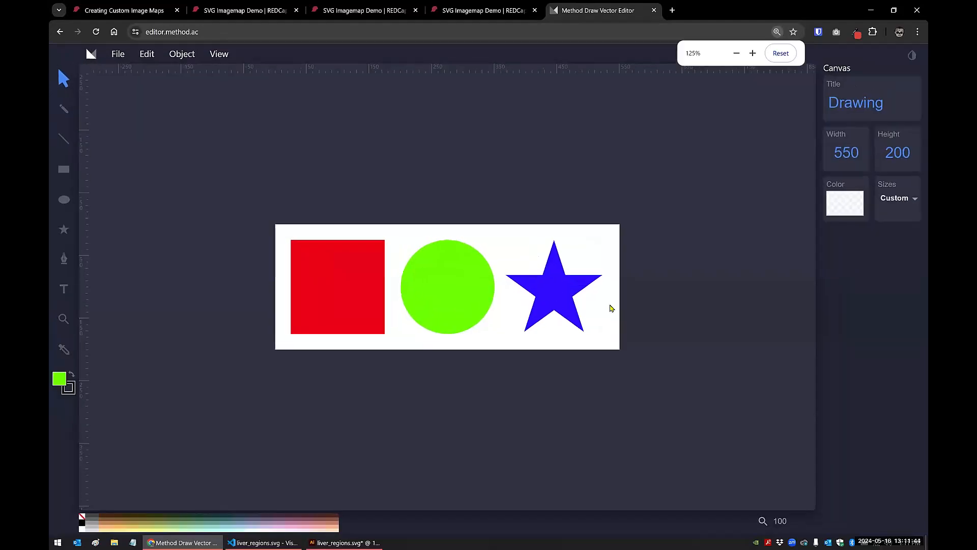
key("ctrl+minus")
key("ctrl+minus")
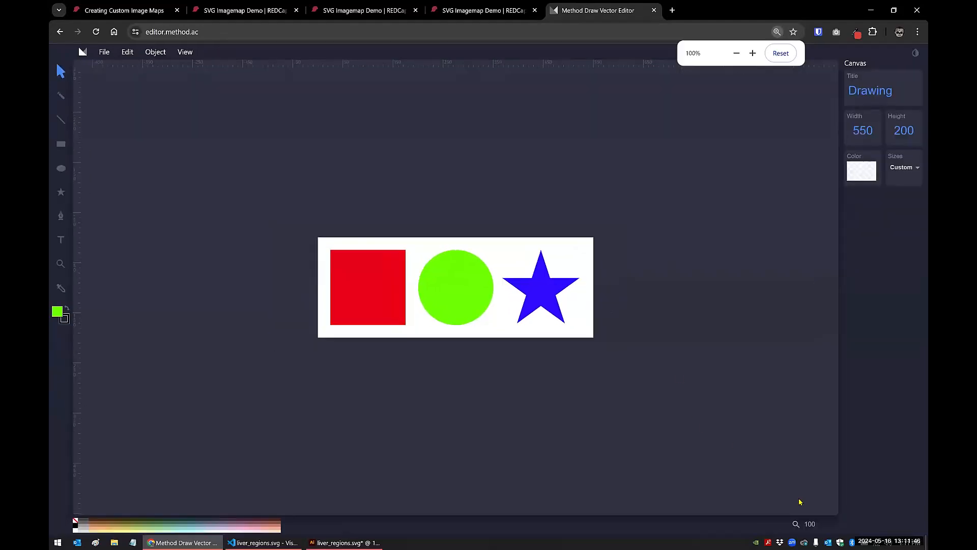
left_click(796, 522)
left_click(802, 465)
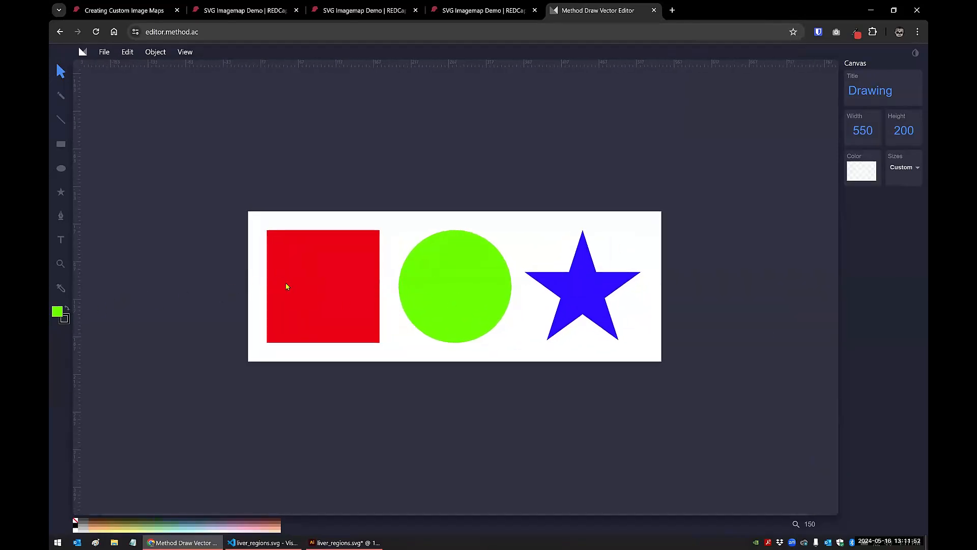
left_click(317, 265)
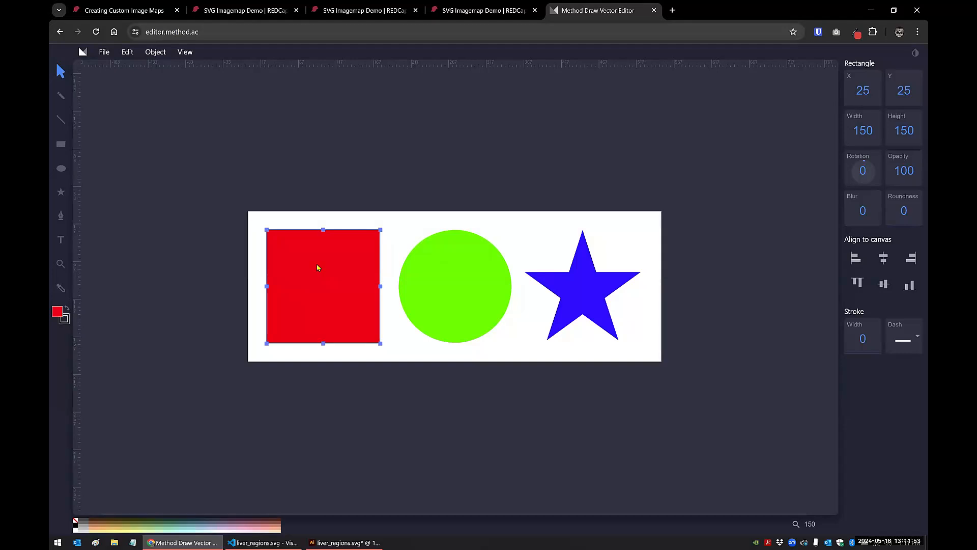
left_click(446, 265)
left_click(590, 280)
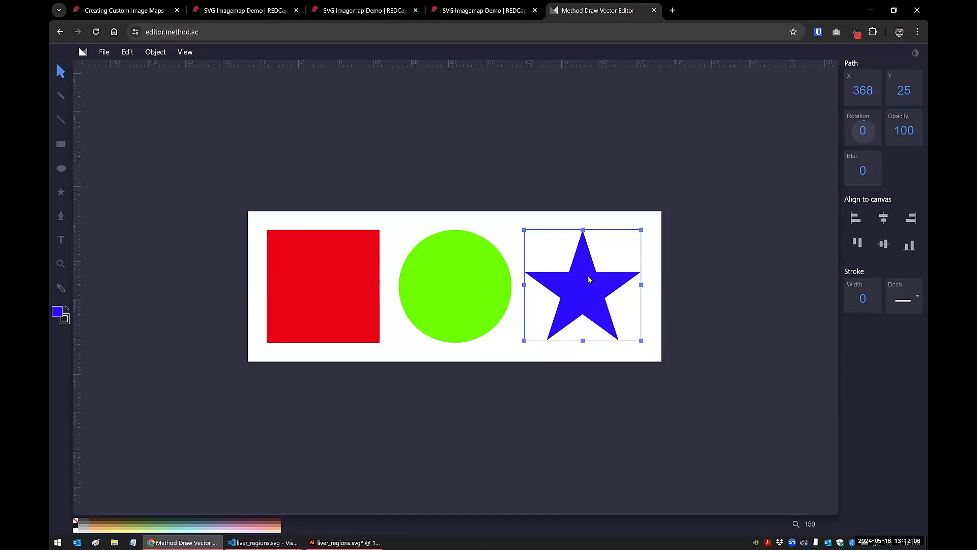
left_click(380, 199)
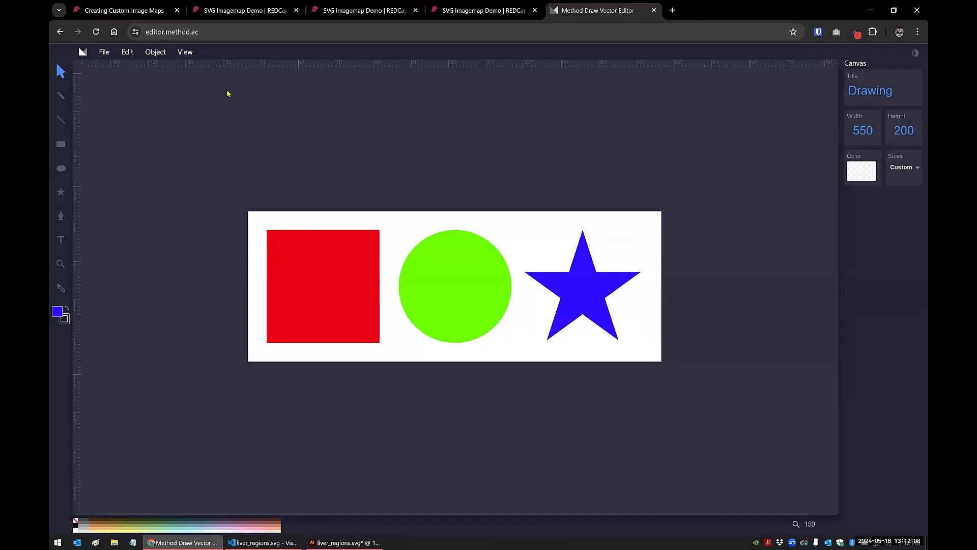
View the drawing's SVG source, examine the ellipse and path elements, and close it without applying changes
left_click(184, 53)
left_click(191, 107)
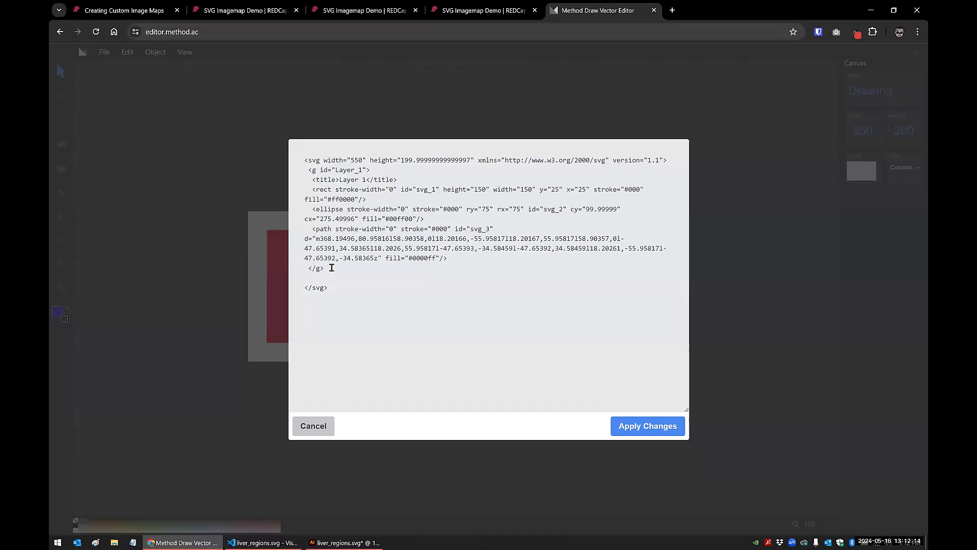
left_click_drag(312, 190, 425, 218)
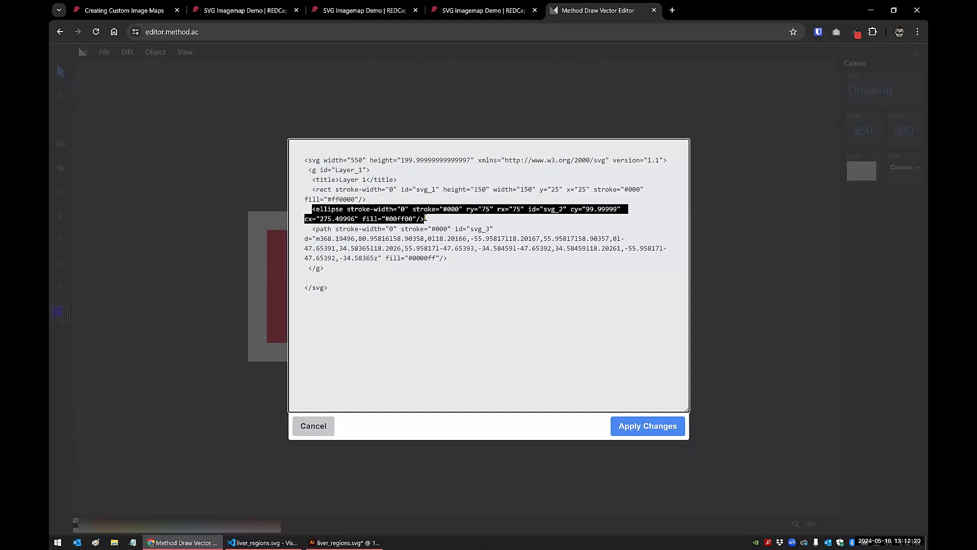
left_click_drag(312, 229, 456, 253)
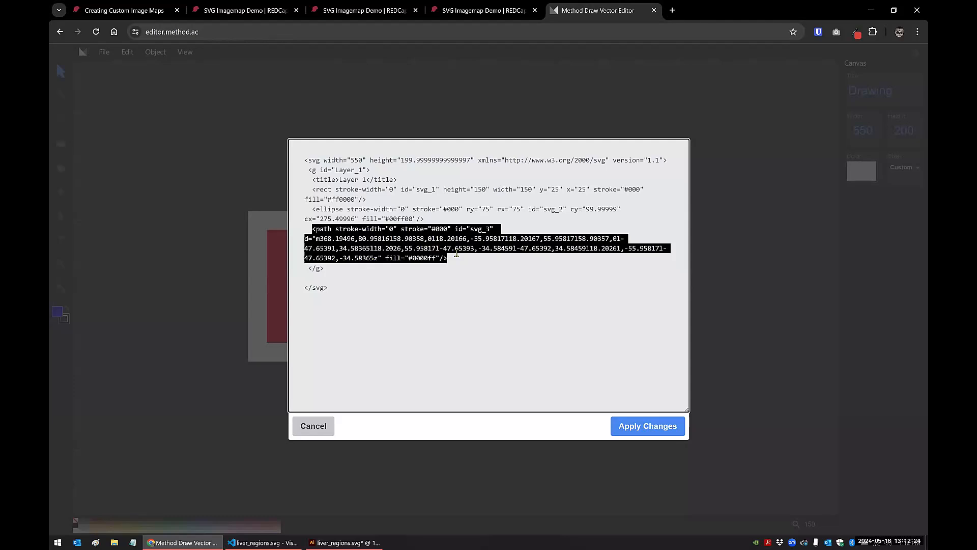
left_click(377, 346)
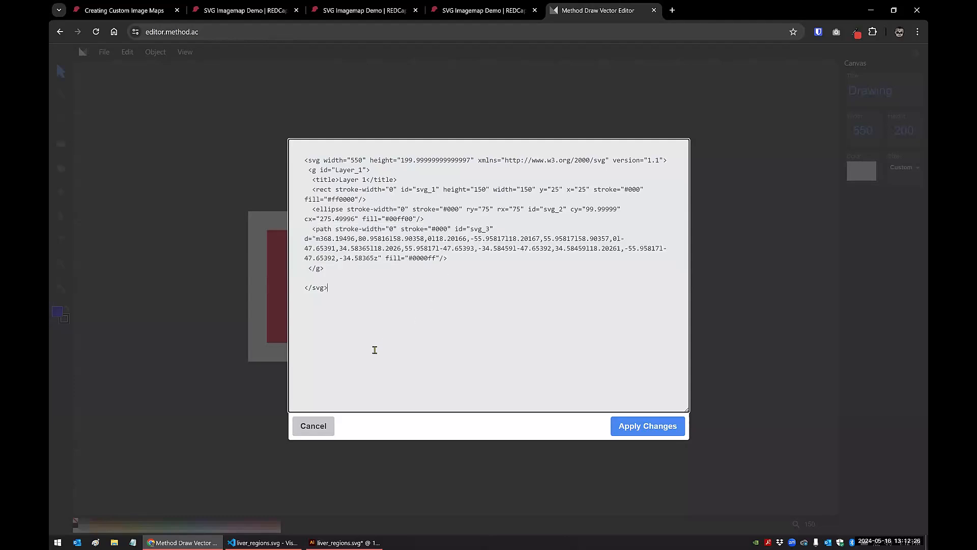
left_click(314, 426)
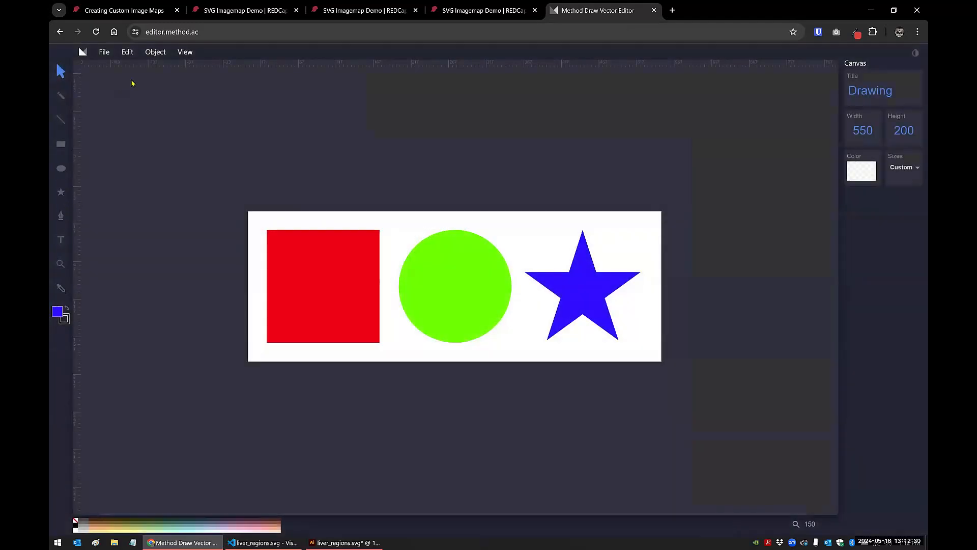
Examine the editor's web address, the red square's properties, the rectangle and ellipse tools, and the trapezoid in the basic shape library
left_click(208, 33)
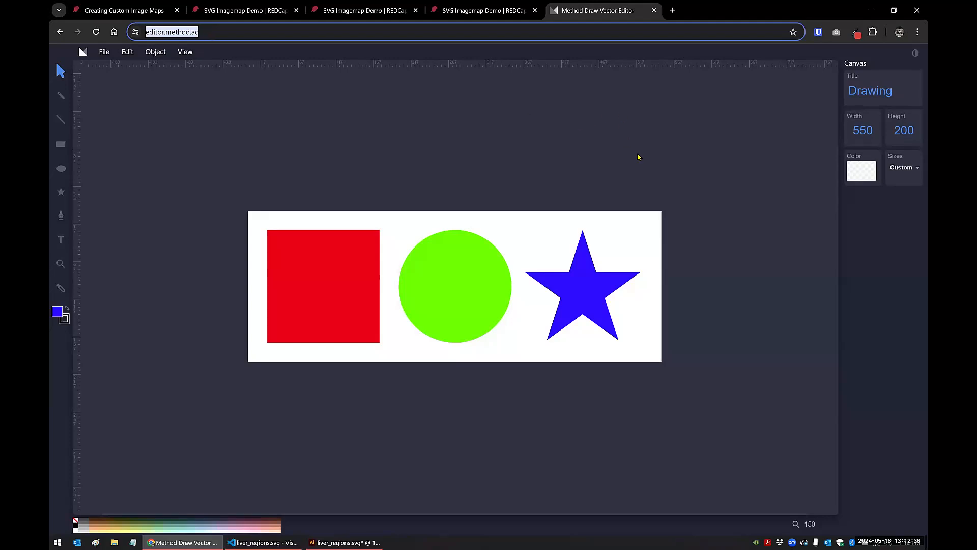
left_click(524, 326)
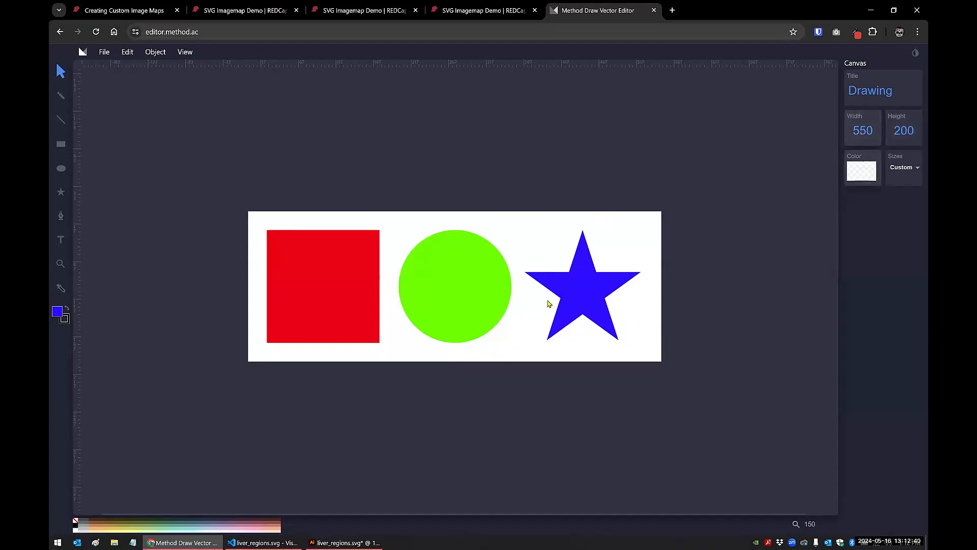
left_click(343, 289)
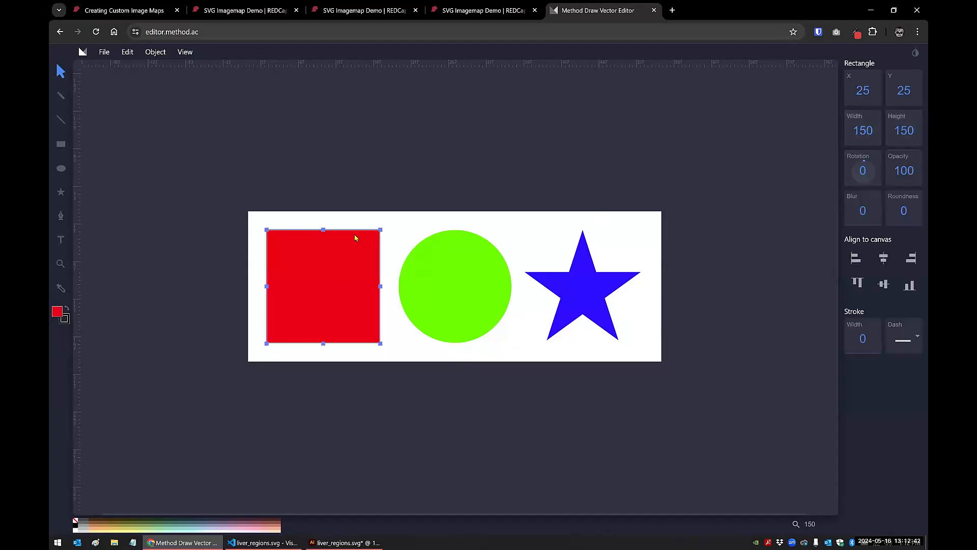
left_click(61, 149)
left_click(60, 168)
left_click(61, 193)
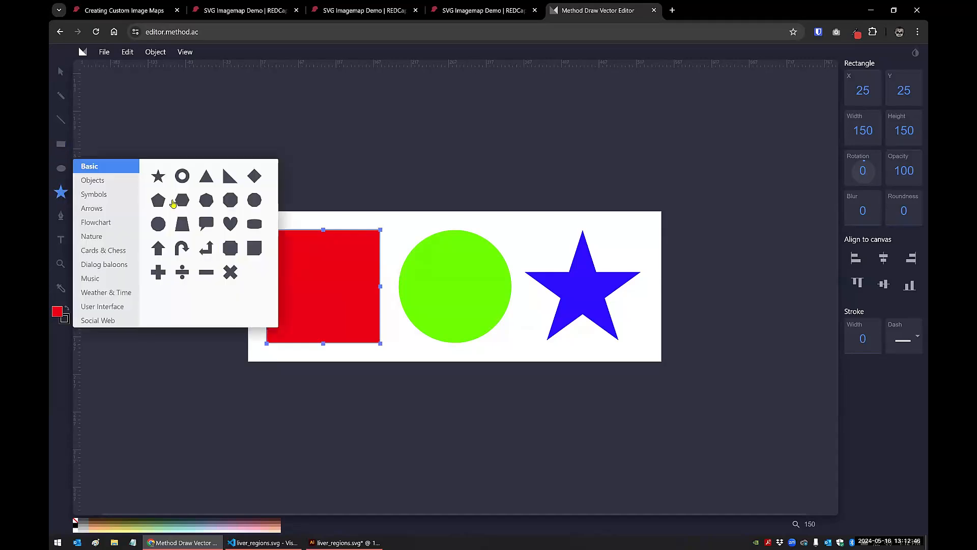
left_click(182, 220)
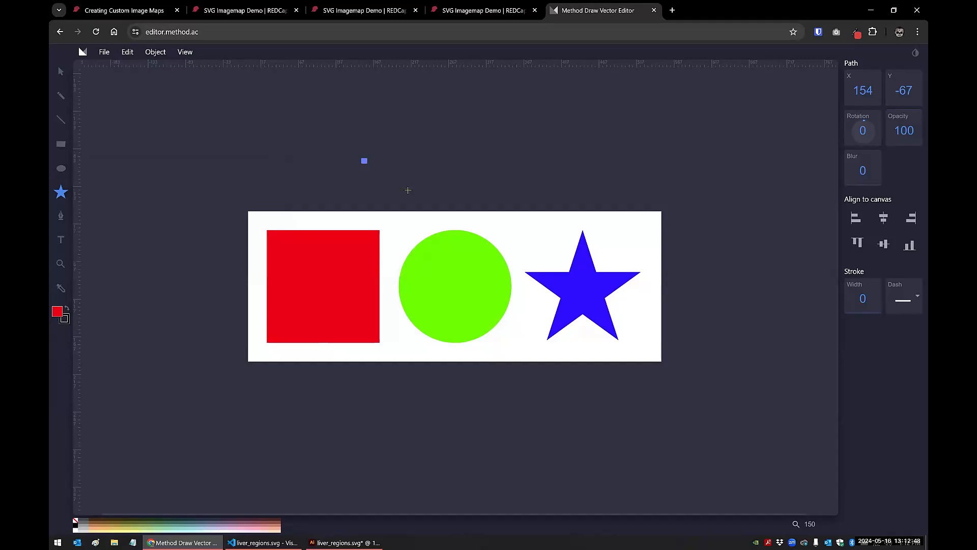
left_click(60, 73)
Inspect the green circle's properties and its fill colour options
left_click(474, 276)
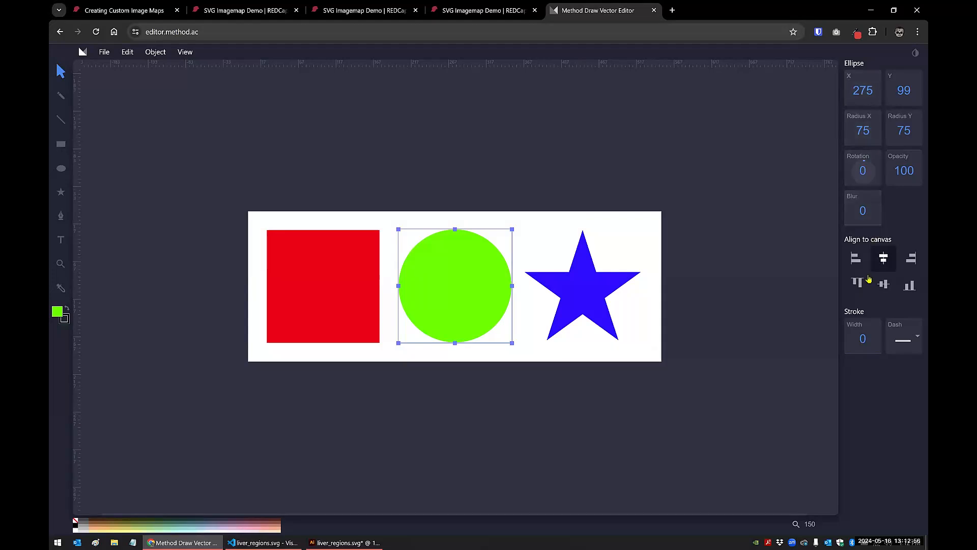
left_click(58, 317)
left_click(144, 294)
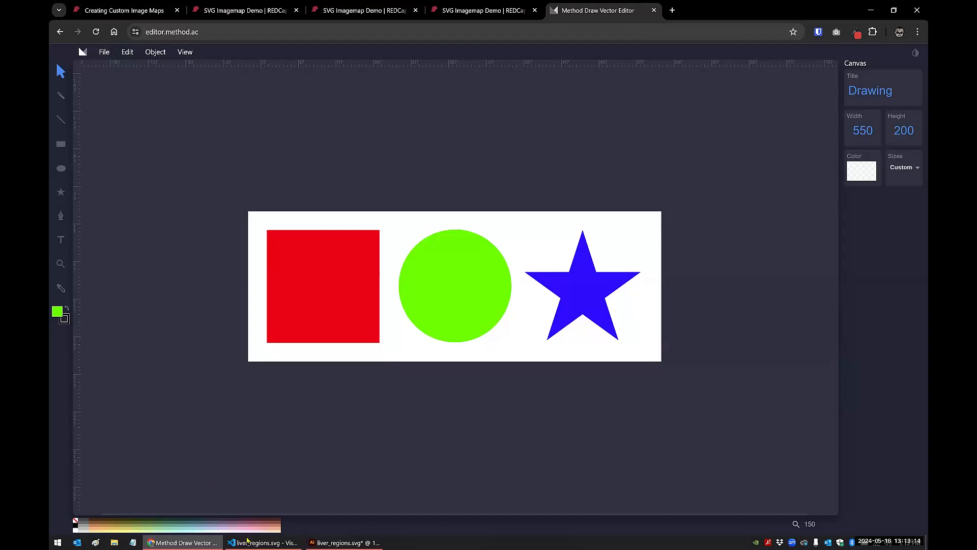
Switch to Visual Studio Code and open basic_shapes.svg from the Desktop folder
key("alt+Tab")
left_click(75, 9)
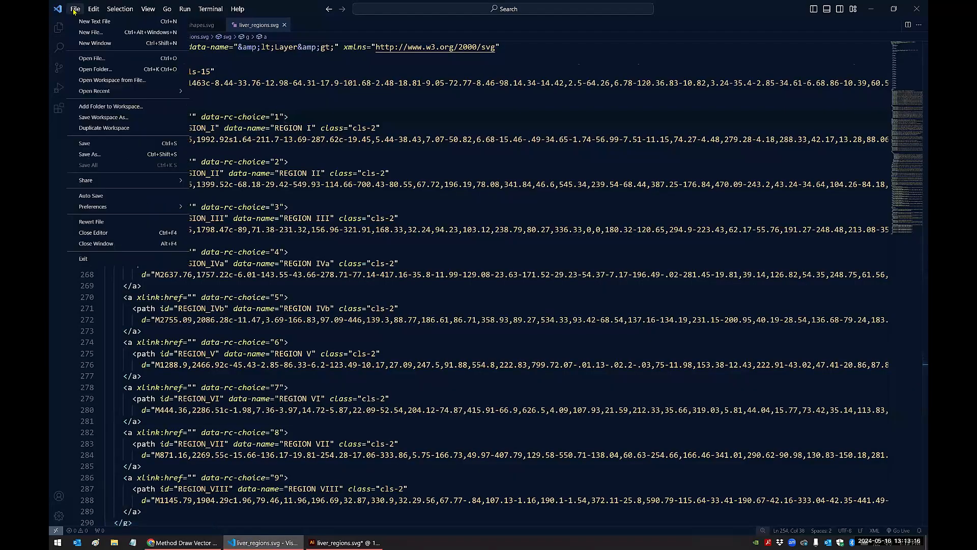
left_click(93, 59)
left_click(201, 80)
left_click(431, 284)
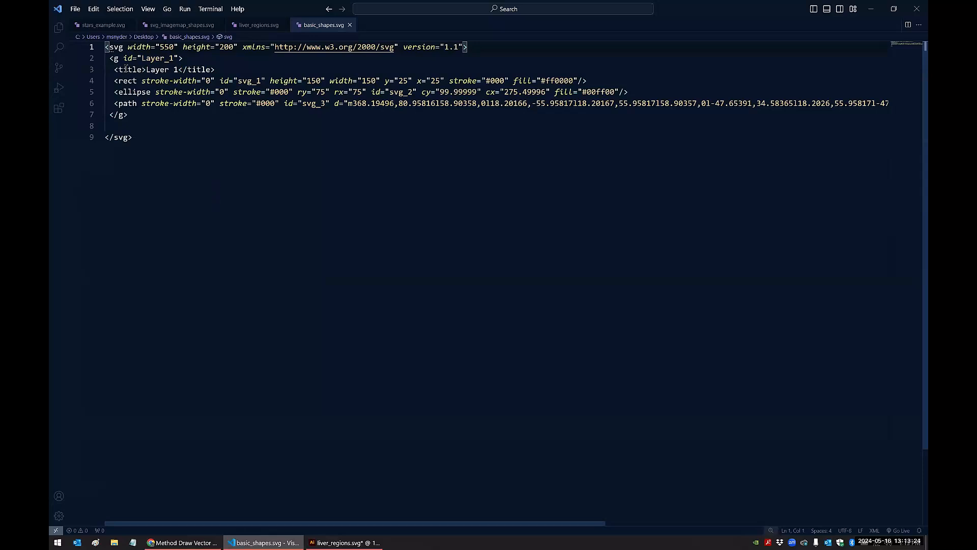
Delete the Layer 1 title line from the basic_shapes.svg code
left_click_drag(223, 69, 105, 72)
key("BackSpace")
key("BackSpace")
left_click(137, 106)
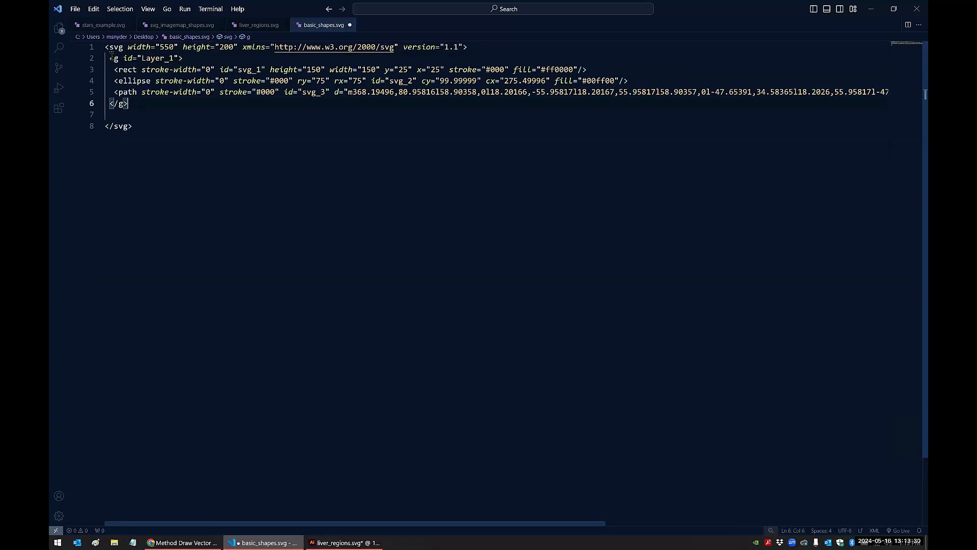
left_click(131, 69)
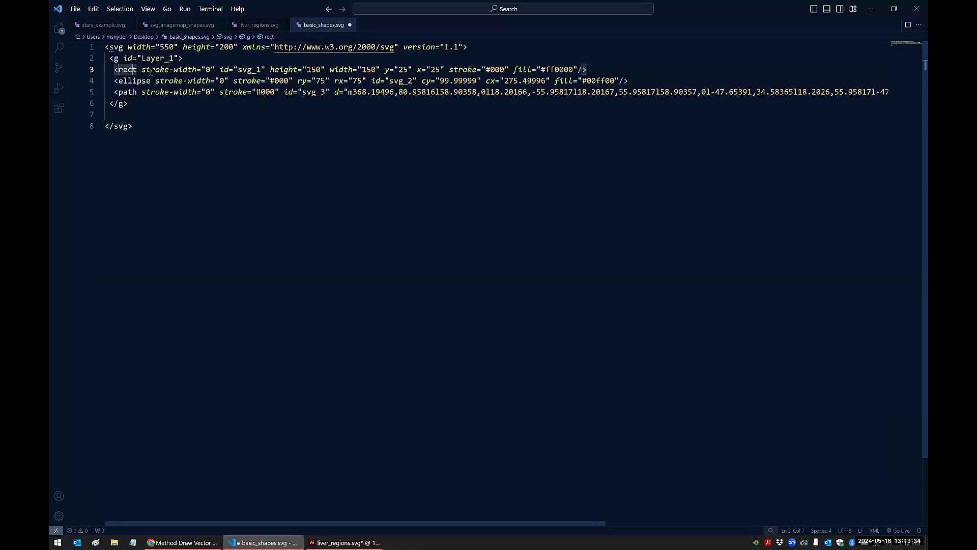
Enlarge the basic_shapes.svg code and examine the rect, ellipse and path elements inside the svg
key("ctrl+equal")
key("ctrl+End")
left_click(148, 80)
left_click(155, 93)
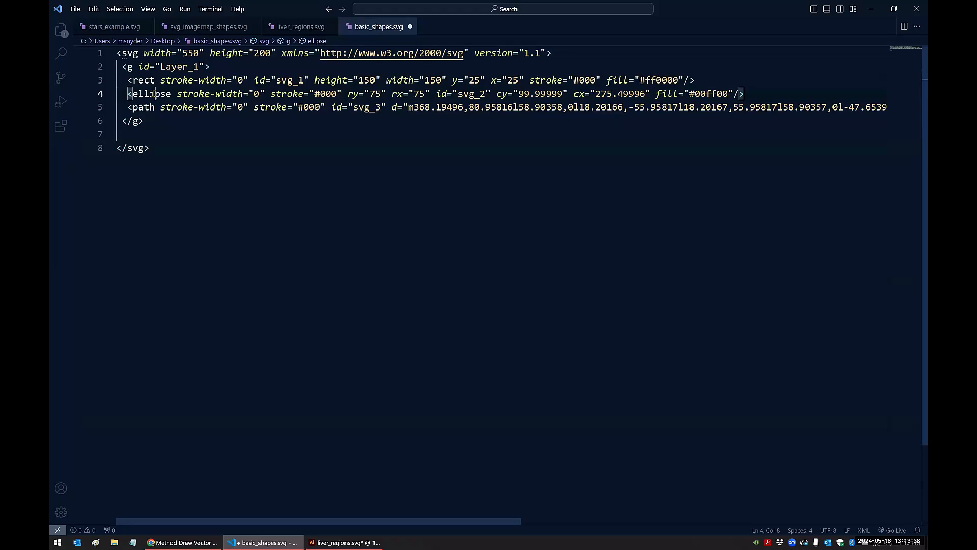
left_click(147, 107)
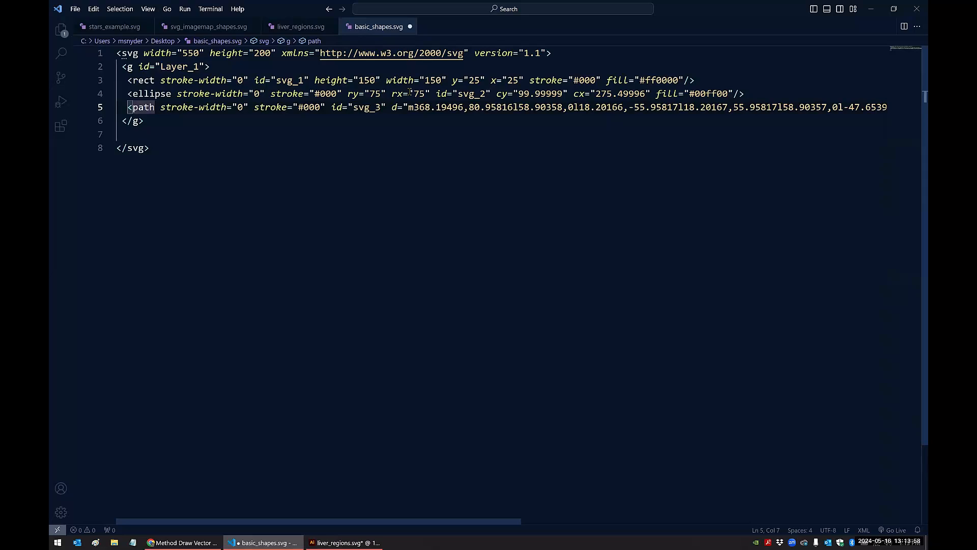
left_click(263, 150)
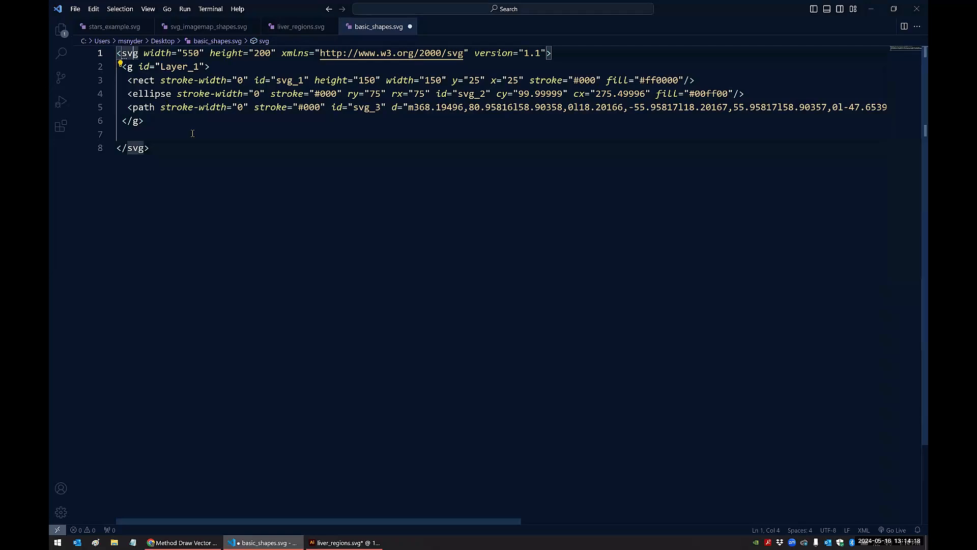
right_click(210, 139)
left_click(228, 249)
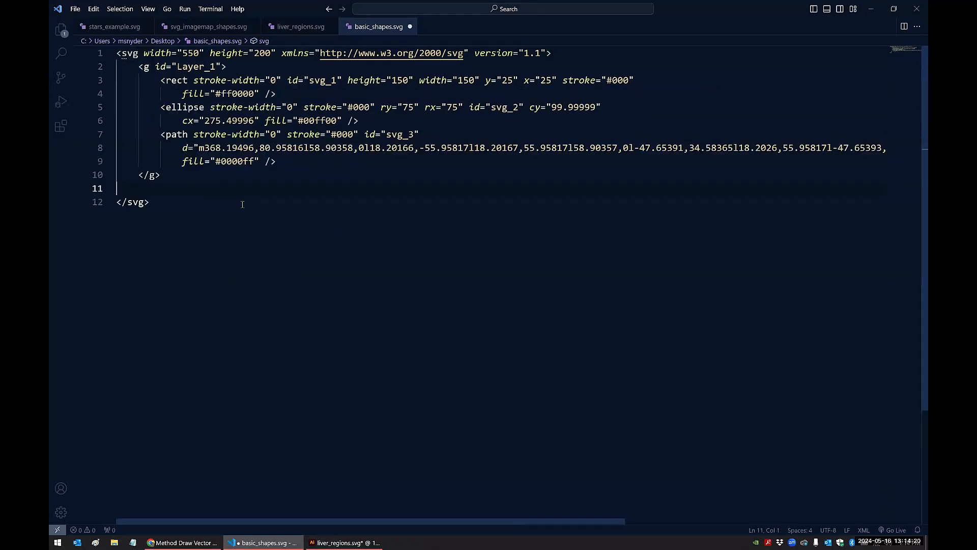
left_click(188, 53)
left_click(545, 53)
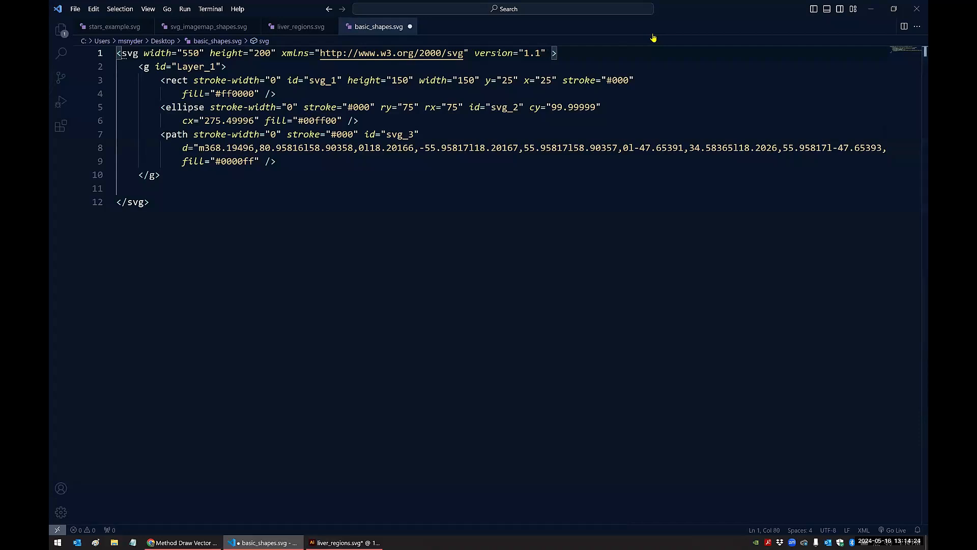
type("xmlns:xlink=\"http://www.w3.org/1999/xlink\"")
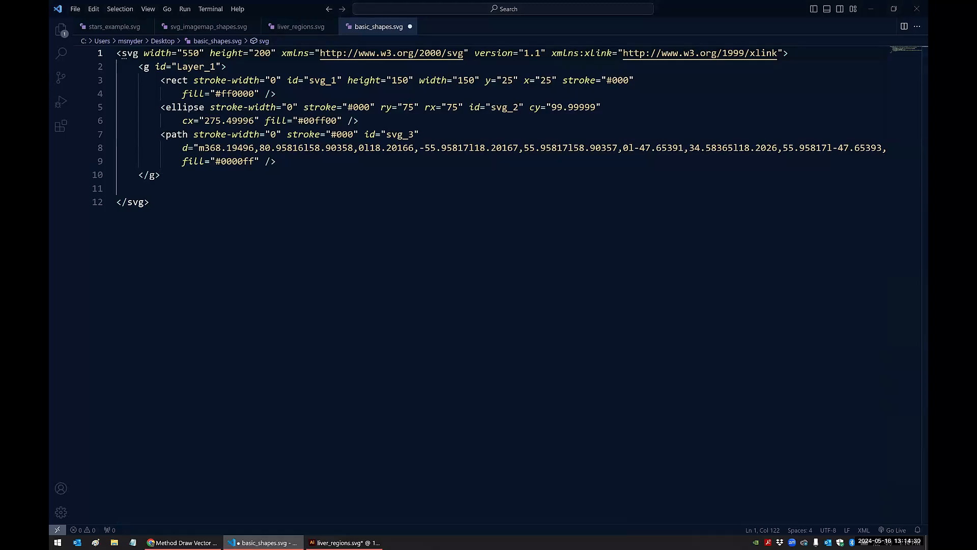
Switch to the SVG Imagemap README in the browser and read the xmlns:xlink requirement under SVG File Requirements
key("alt+Tab")
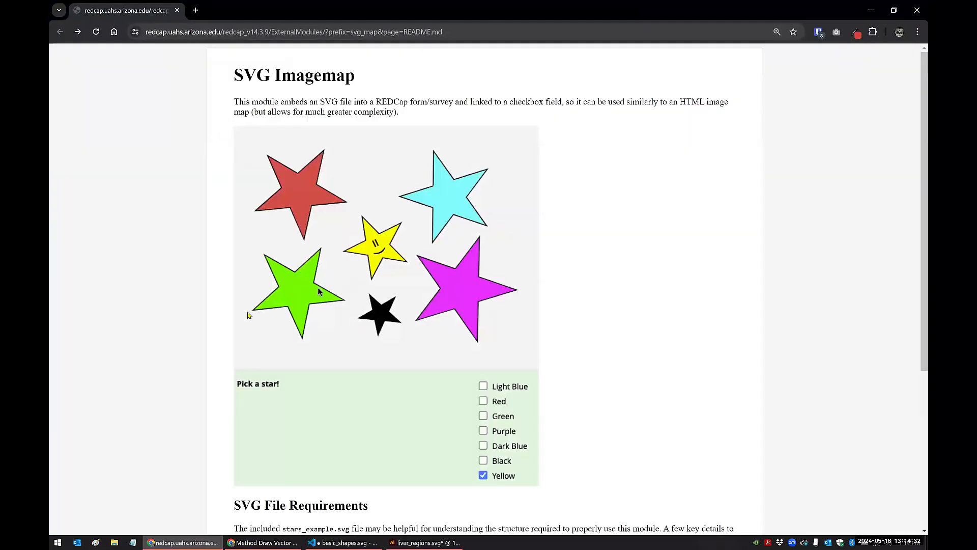
scroll(309, 221, "down", 2)
left_click(309, 221)
scroll(309, 221, "down", 3)
left_click_drag(234, 287, 328, 406)
left_click(307, 316)
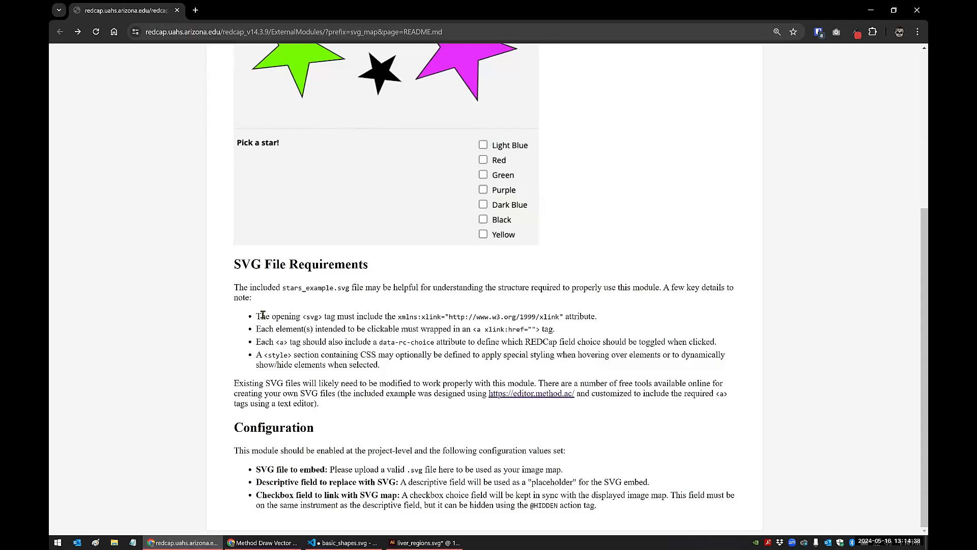
left_click_drag(257, 315, 594, 316)
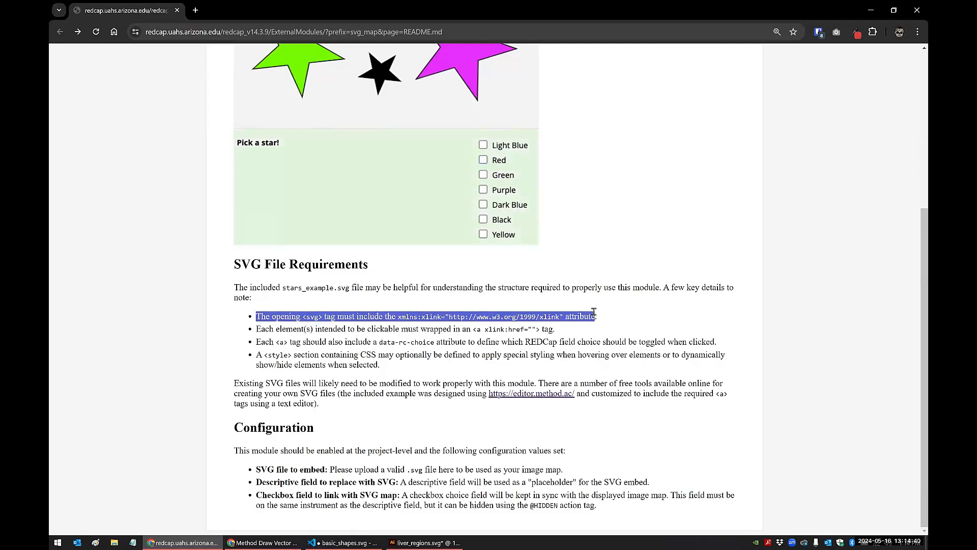
left_click(422, 318)
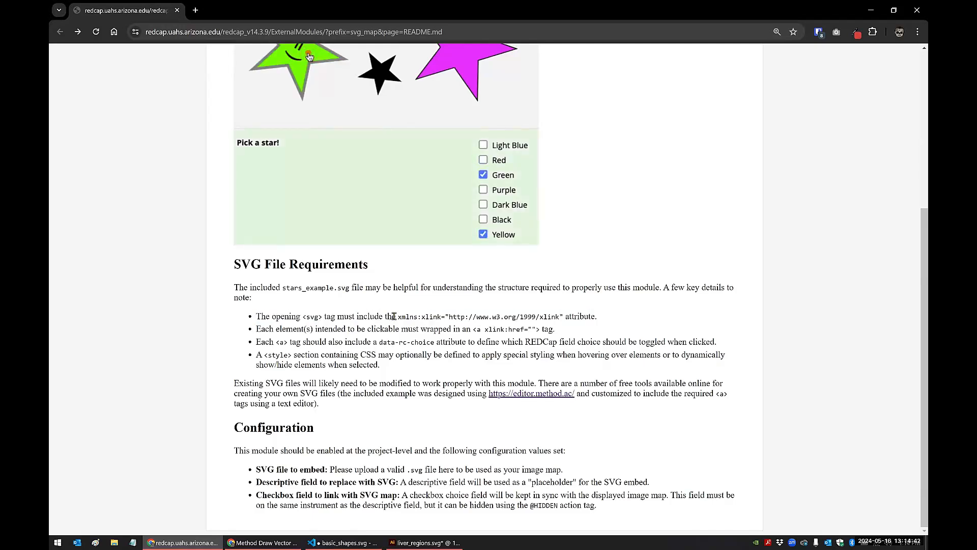
left_click_drag(399, 317, 563, 315)
left_click(442, 413)
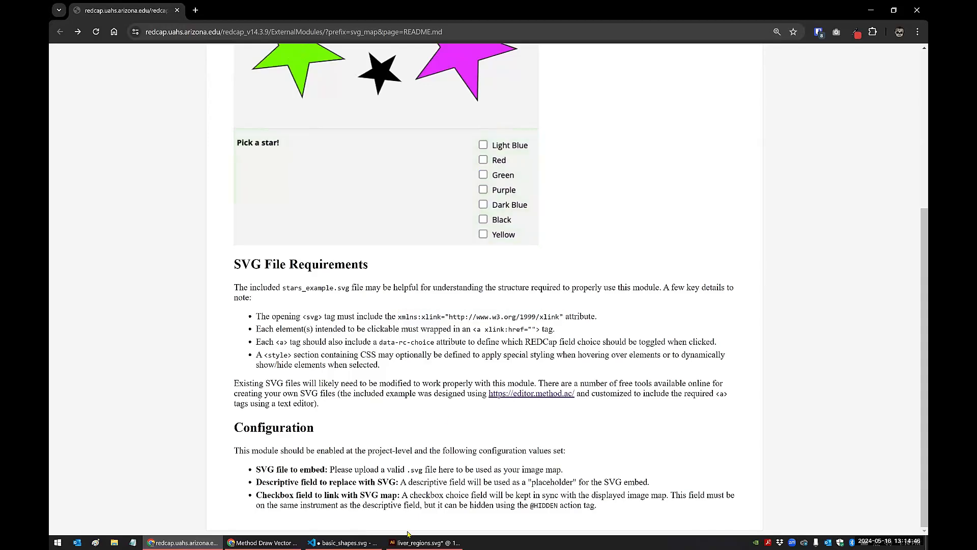
Check the xmlns:xlink attribute in Visual Studio Code and return to the README to examine the <a xlink:href=""> tag requirement
left_click(341, 542)
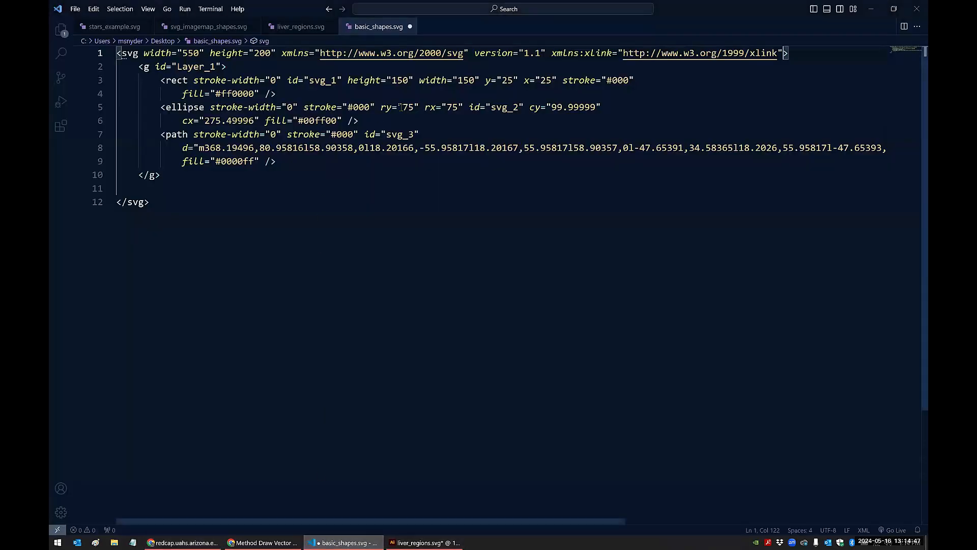
left_click(551, 53)
left_click(193, 542)
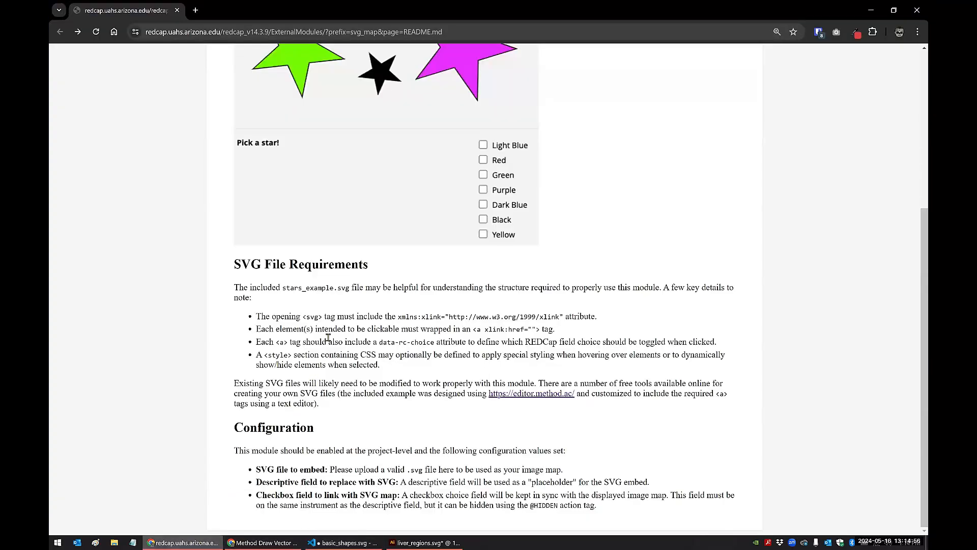
left_click_drag(474, 329, 539, 330)
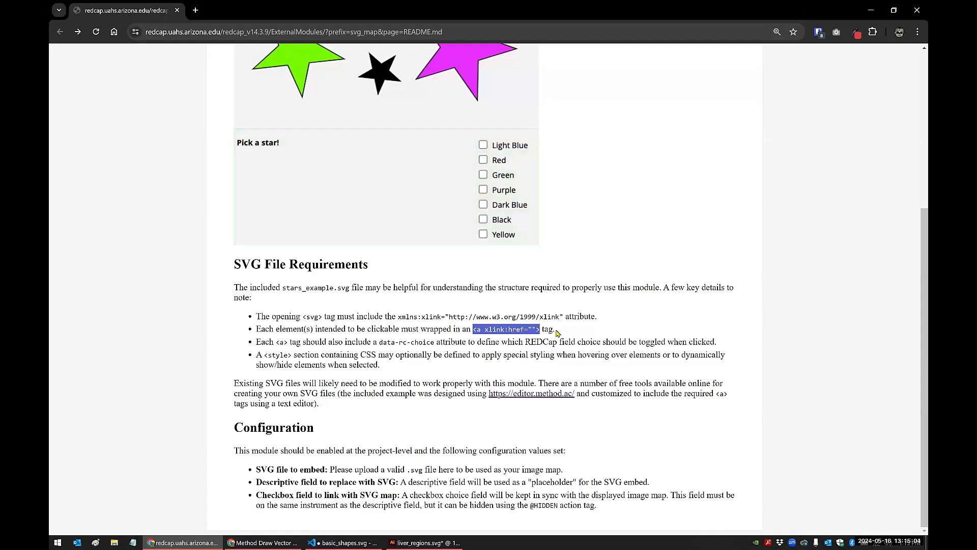
Switch to Visual Studio Code and insert an empty <a xlink:href=""></a> tag pair on a new line above the rect element
left_click(326, 541)
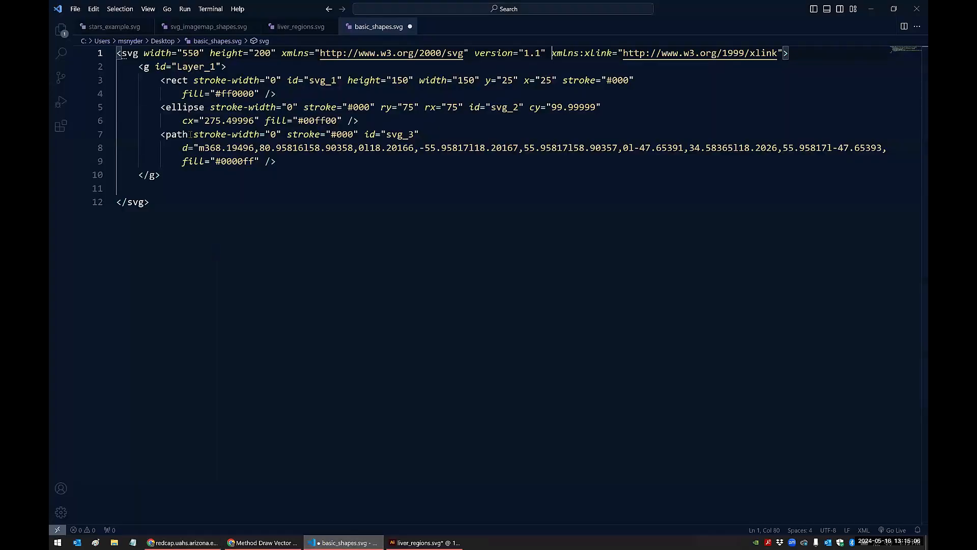
left_click(228, 66)
key("Return")
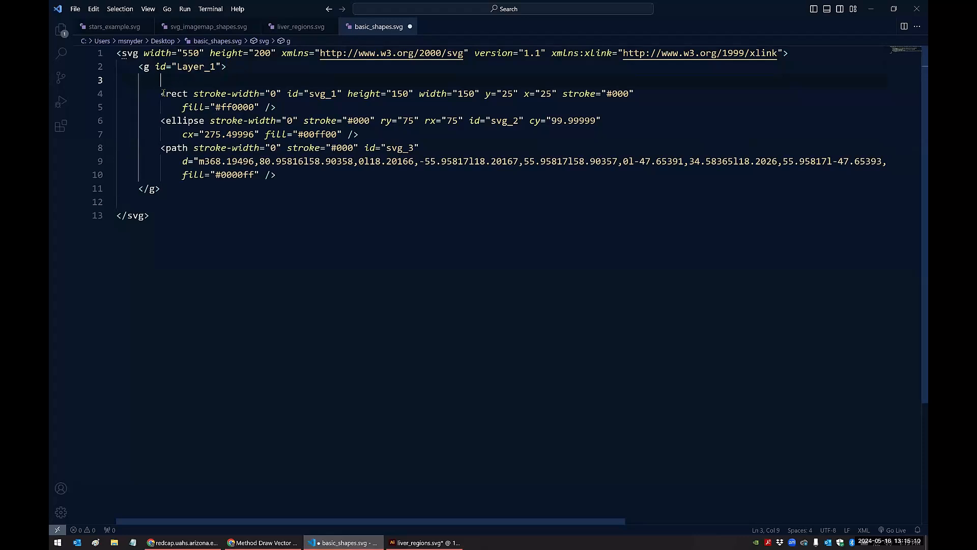
left_click_drag(162, 93, 277, 107)
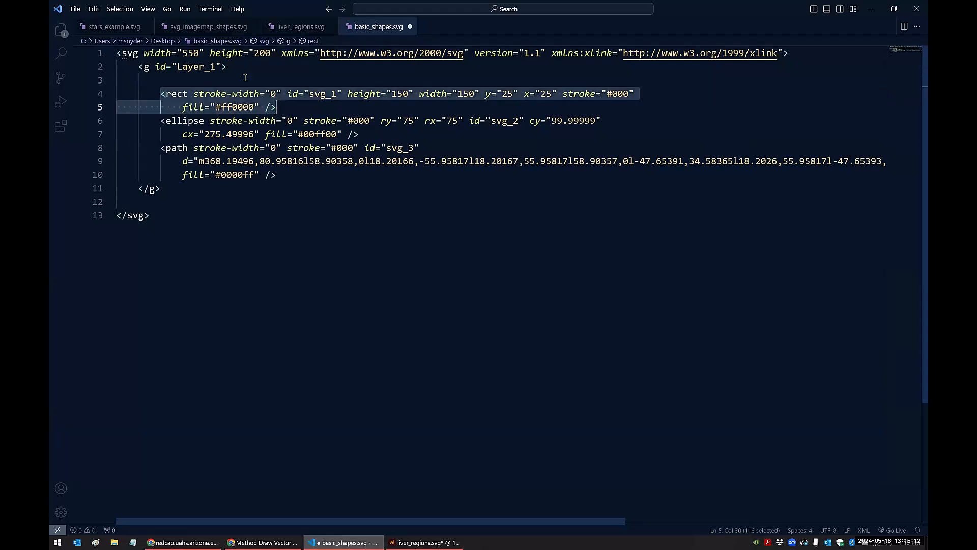
left_click(200, 76)
type("<a xlink:href=\"\"></a>")
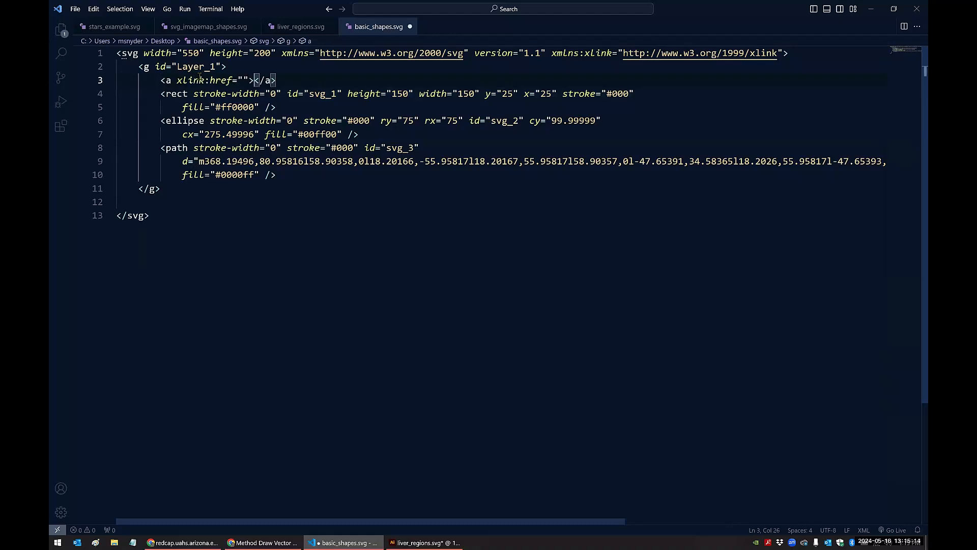
Add two more <a xlink:href=""></a> tag pairs below the first and split the third one across separate lines
left_click(282, 78)
key("Return")
type("<a xlink:href=\"\"></a>")
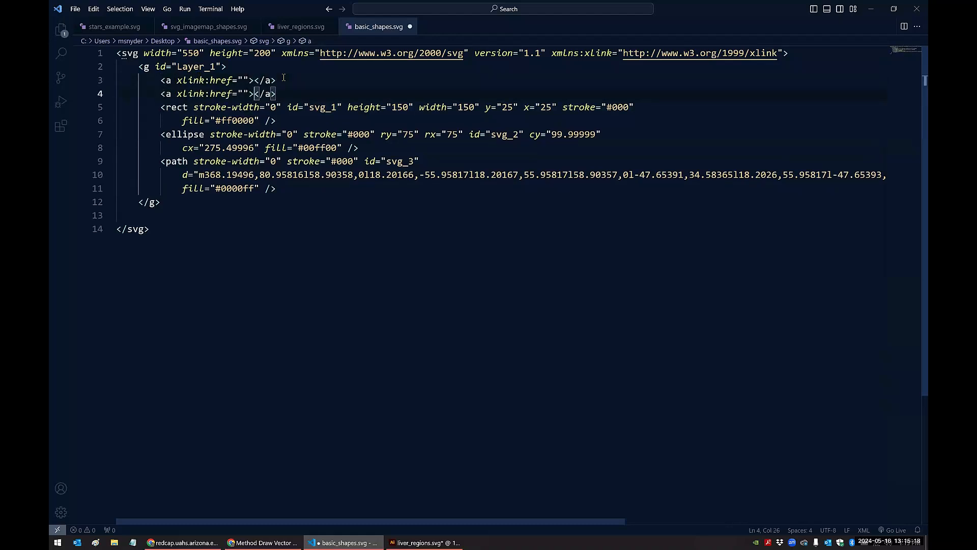
left_click(280, 93)
key("Return")
type("<a xlink:href=\"\"></a>")
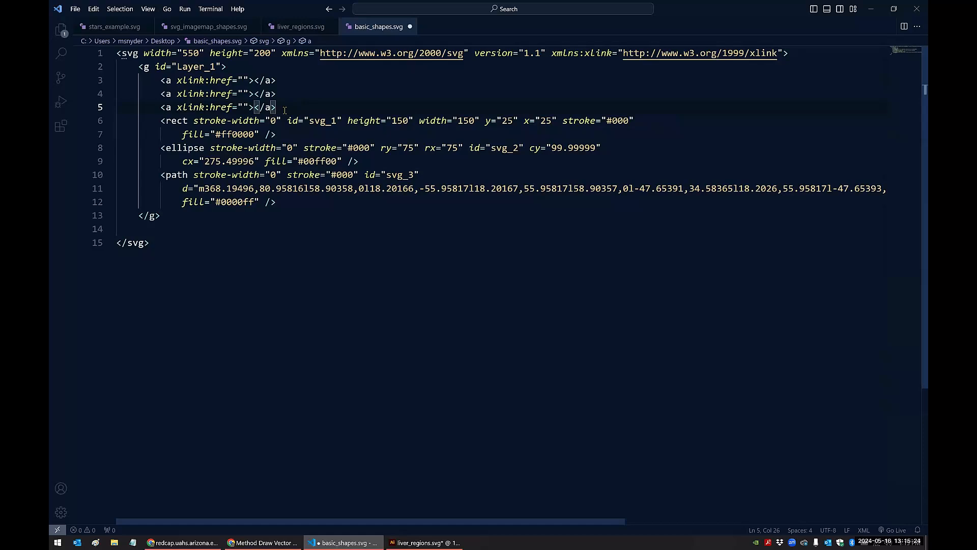
key("Return")
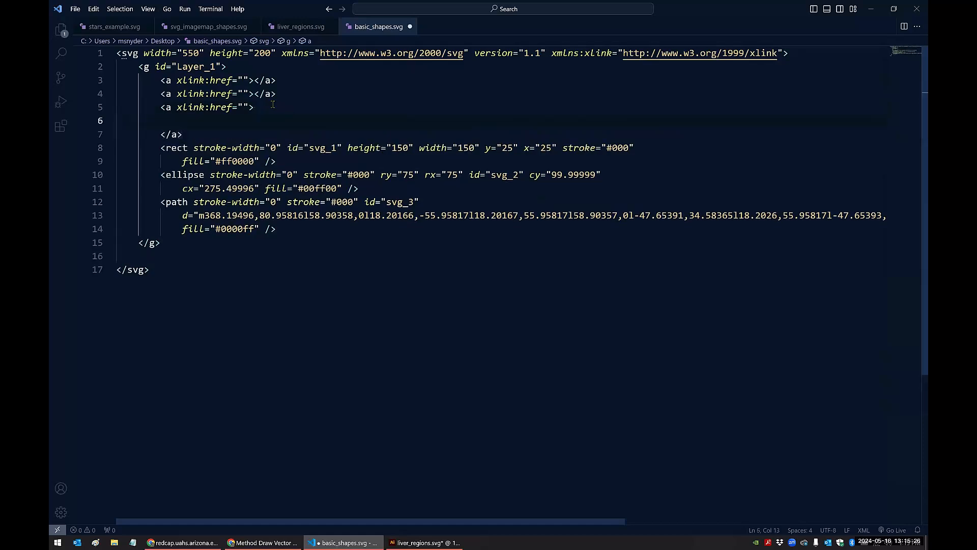
Move the red rect element inside the first <a xlink:href=""> tag pair
left_click_drag(159, 148, 275, 161)
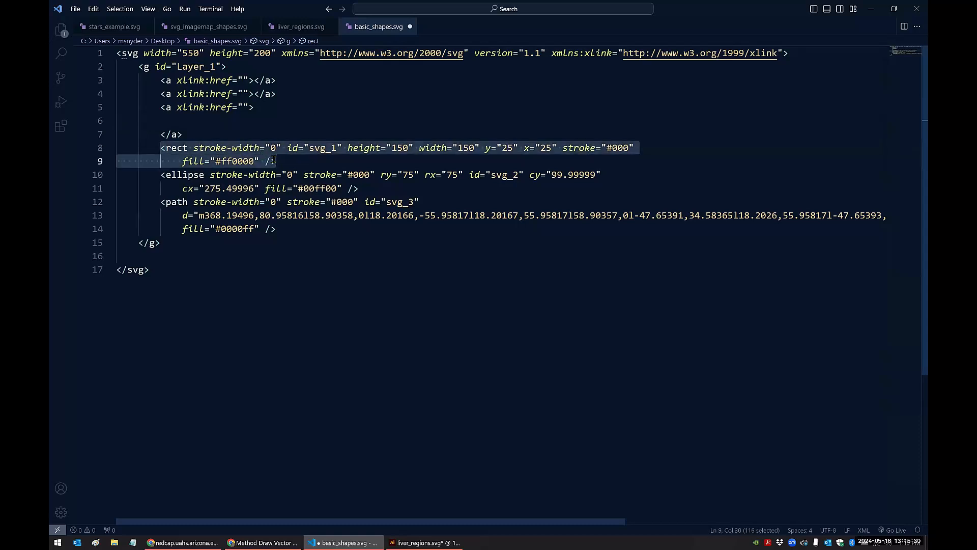
key("ctrl+x")
left_click(252, 81)
key("ctrl+v")
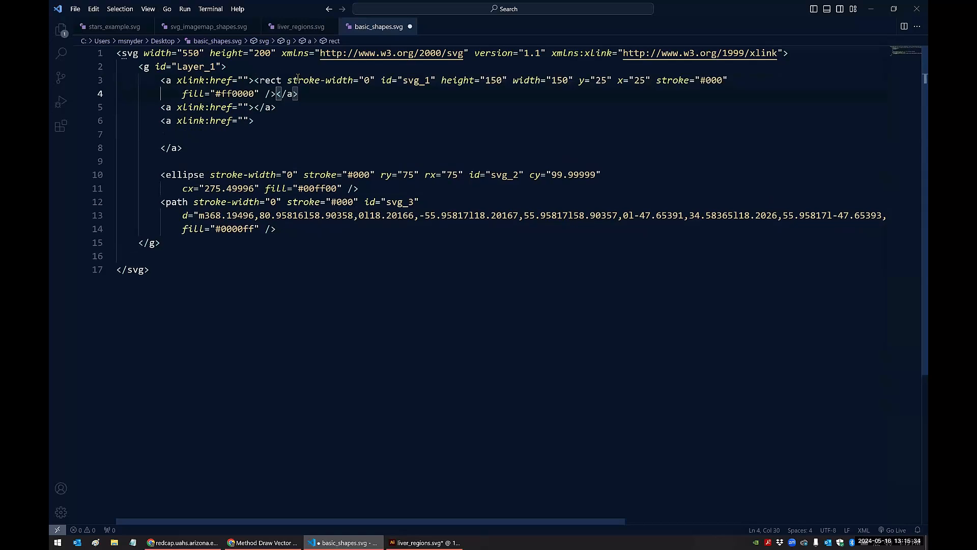
Move the green ellipse element inside the second <a xlink:href=""> tag pair, removing the original copy
left_click_drag(161, 175, 360, 189)
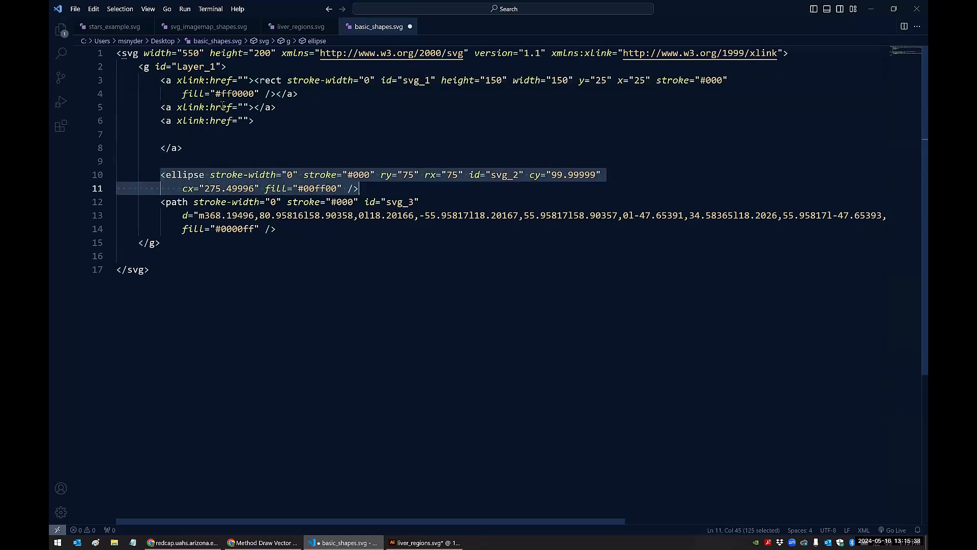
key("ctrl+c")
left_click(252, 107)
key("ctrl+v")
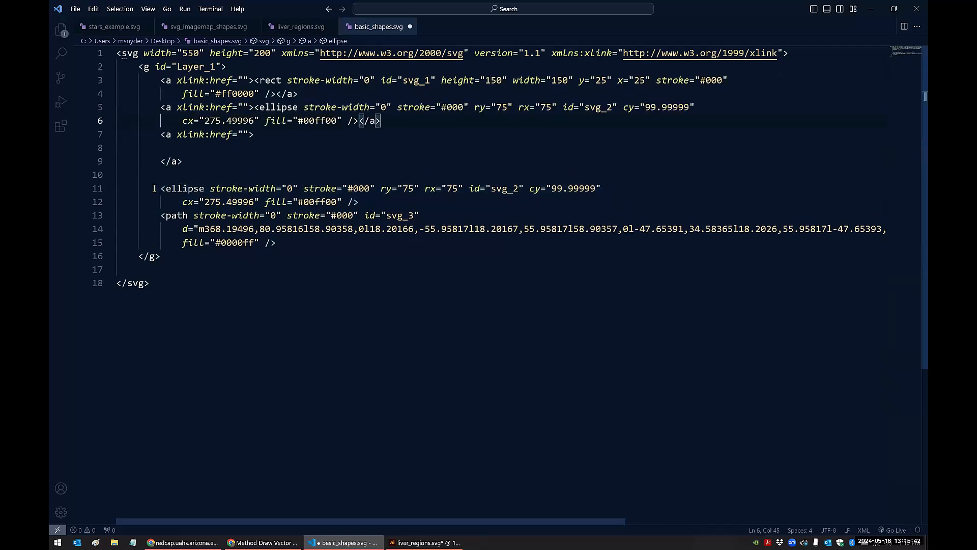
left_click_drag(162, 188, 359, 202)
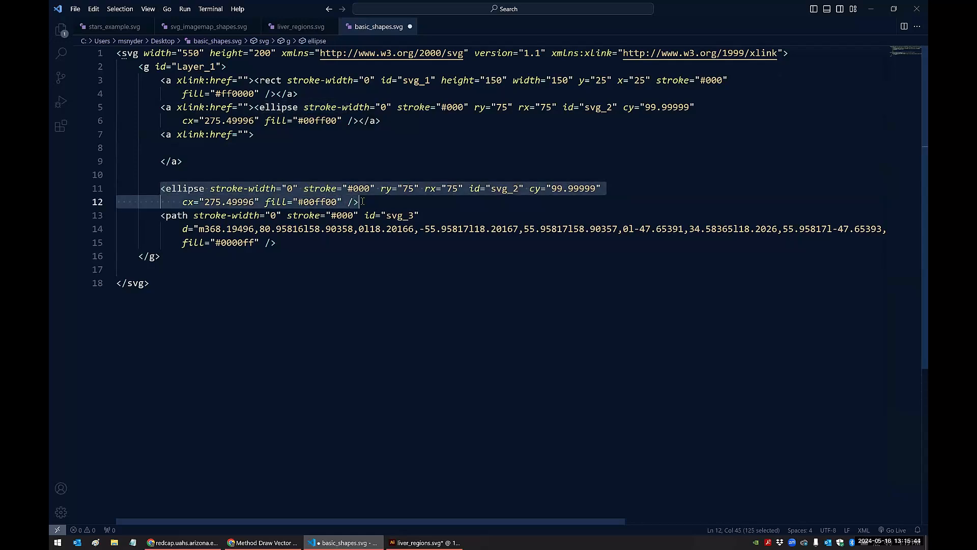
key("Delete")
Move the blue path element inside the third <a xlink:href=""> tag pair and remove the blank line before its closing tag
left_click_drag(162, 202, 278, 229)
key("Delete")
left_click(281, 132)
key("ctrl+v")
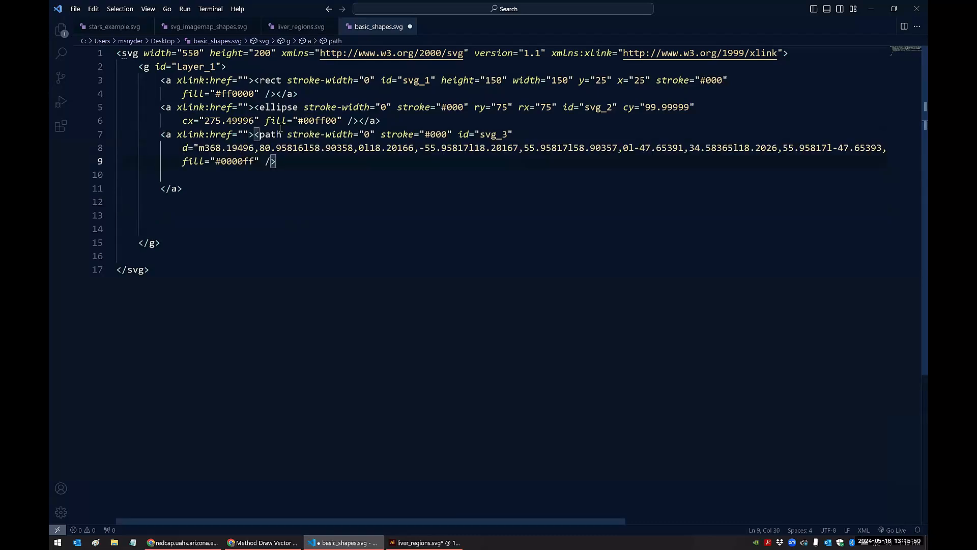
left_click(170, 173)
key("BackSpace")
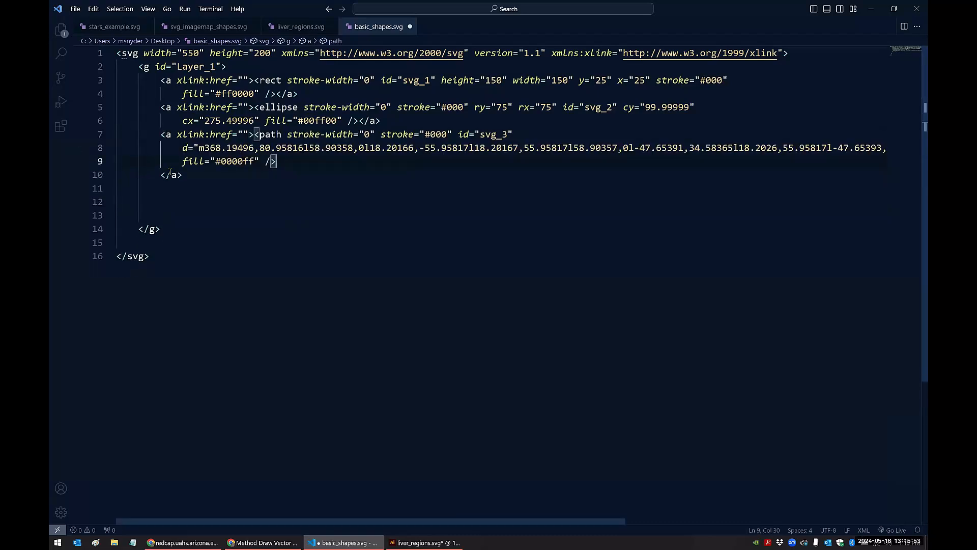
Delete the empty lines above the closing g tag and reformat the SVG document
left_click(147, 215)
key("BackSpace")
key("BackSpace")
key("BackSpace")
key("BackSpace")
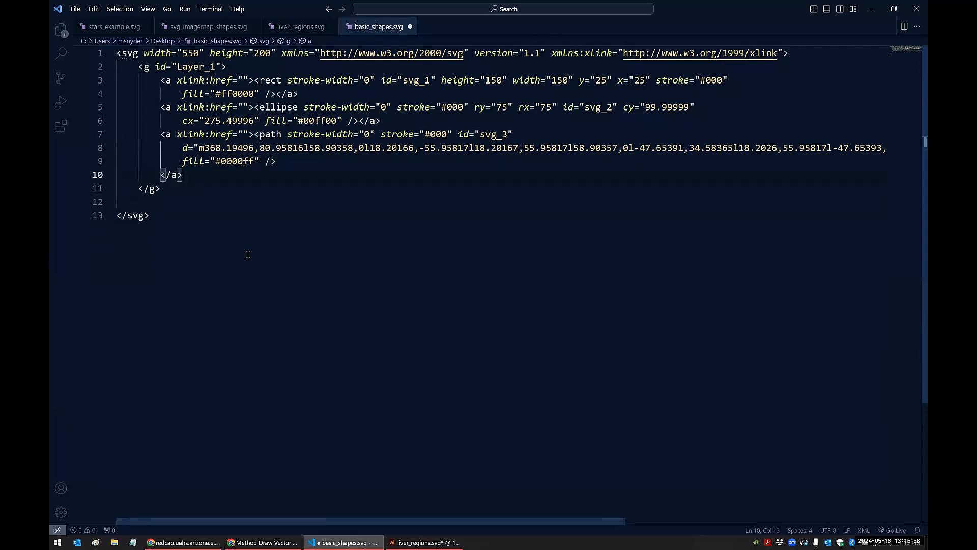
right_click(248, 254)
left_click(288, 362)
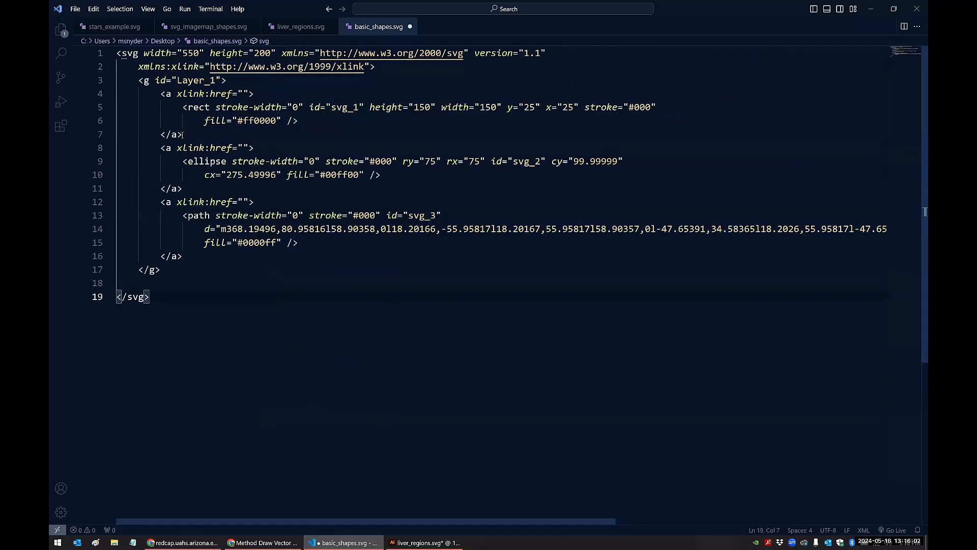
Review the anchor-wrapped rect, ellipse and path blocks in the formatted code
left_click_drag(186, 136, 156, 93)
left_click_drag(184, 188, 166, 148)
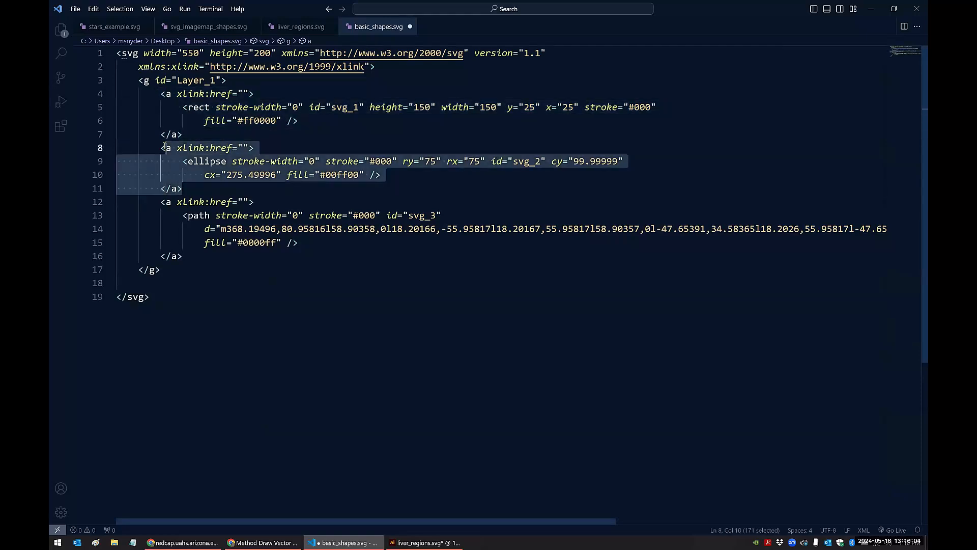
left_click_drag(191, 266, 161, 209)
left_click(202, 291)
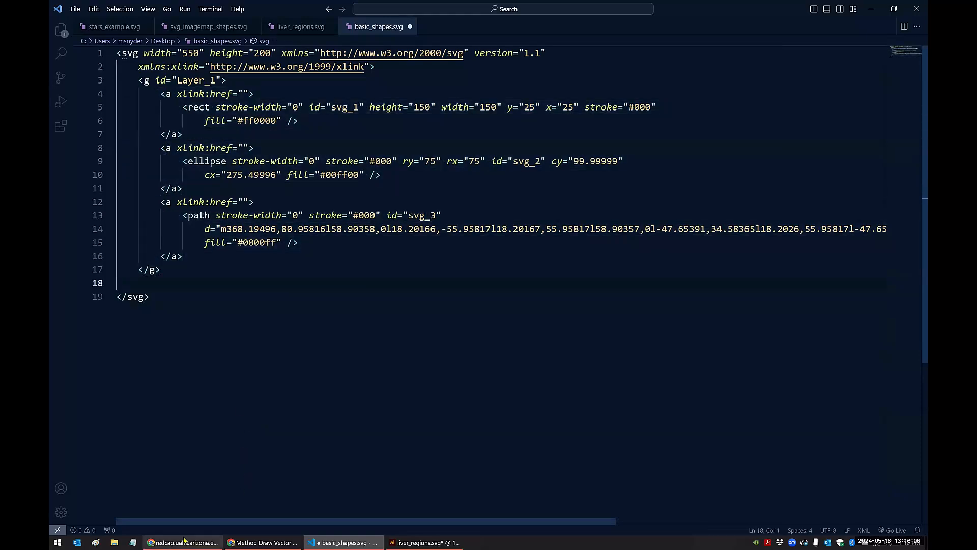
Return to the README in the browser and examine the data-rc-choice attribute requirement for each a tag
left_click(182, 543)
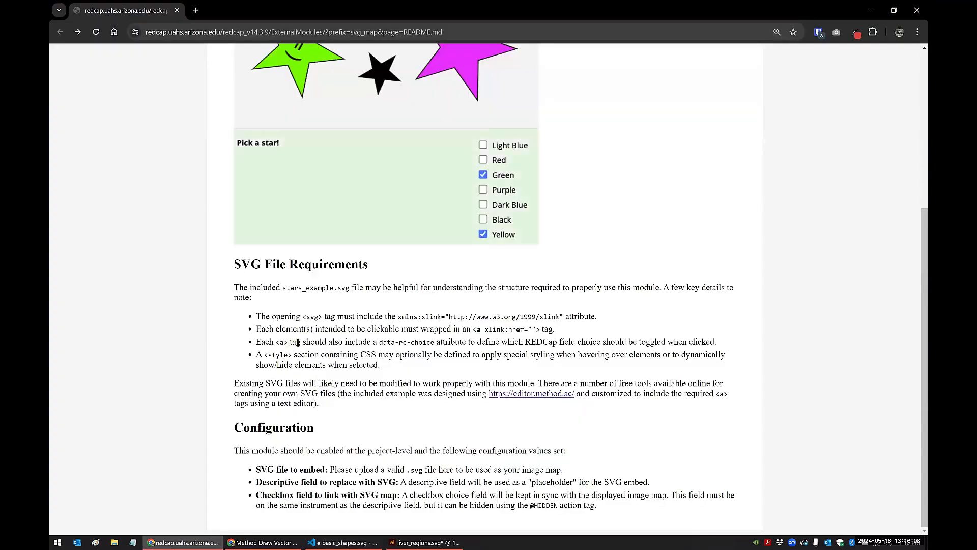
left_click_drag(381, 342, 435, 342)
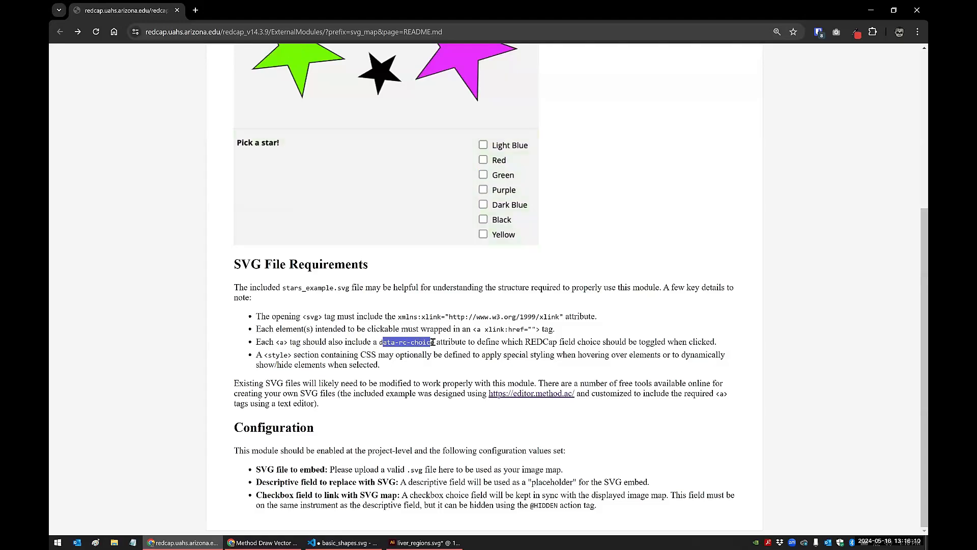
left_click(384, 342)
left_click_drag(379, 342, 435, 341)
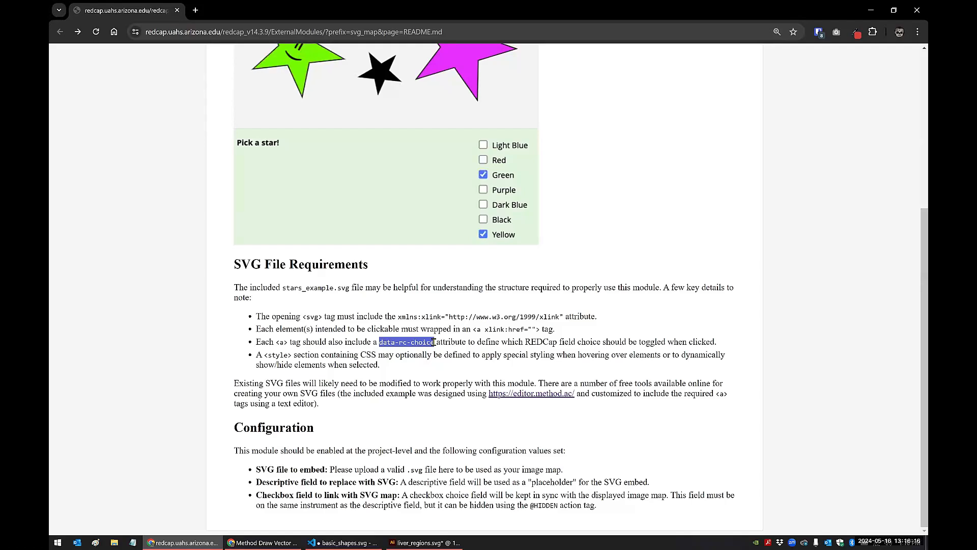
Return to basic_shapes.svg in VS Code and add data-rc-choice="" to the a tag around the rect element
left_click(257, 542)
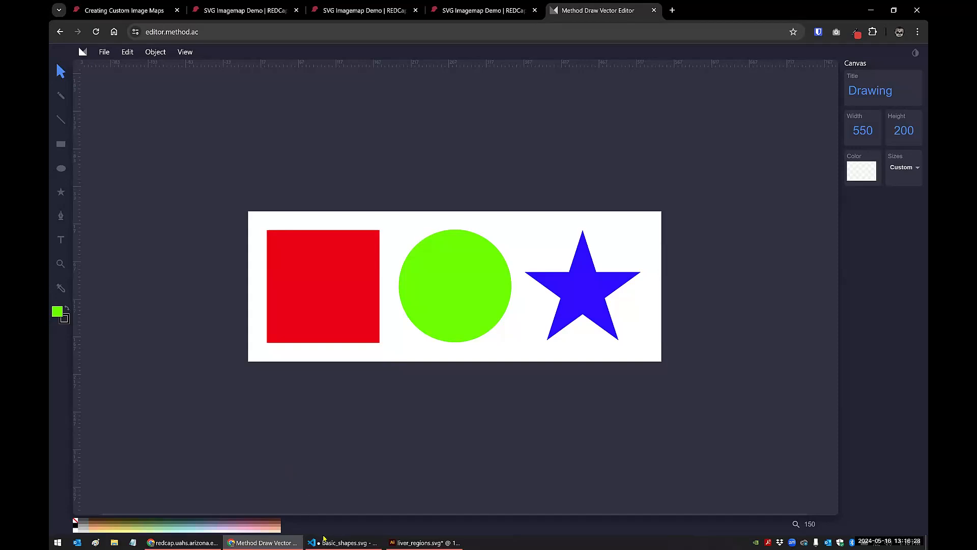
left_click(342, 543)
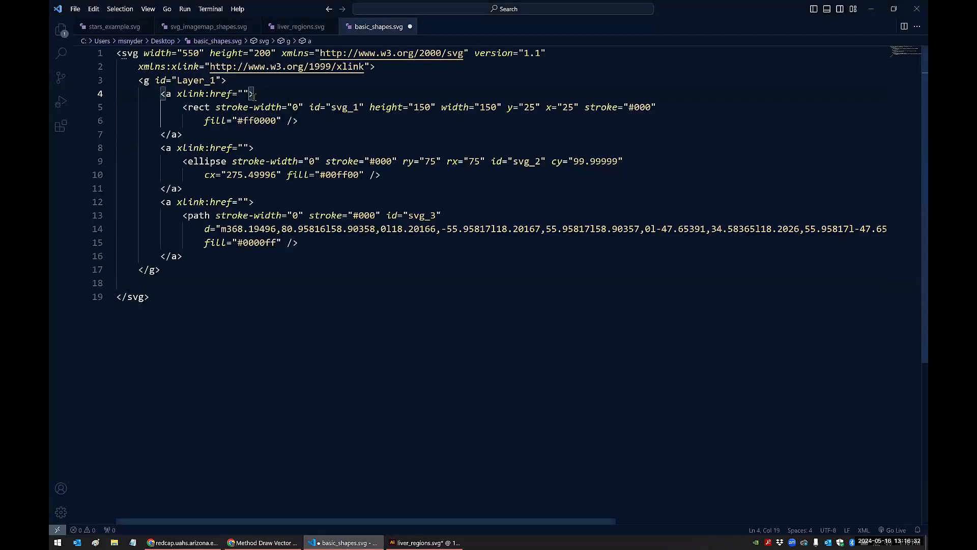
left_click(237, 93)
left_click(248, 94)
type("data-rc-choice")
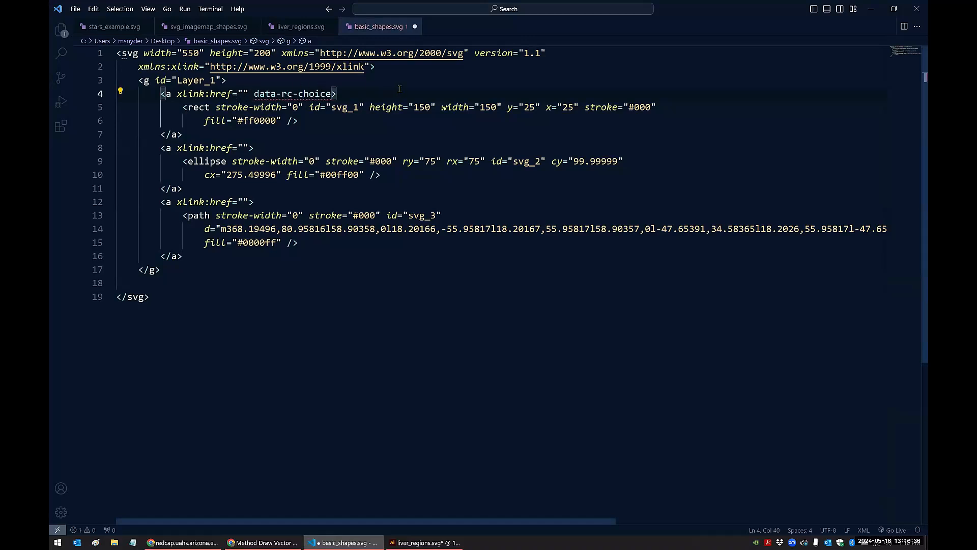
type("=\"")
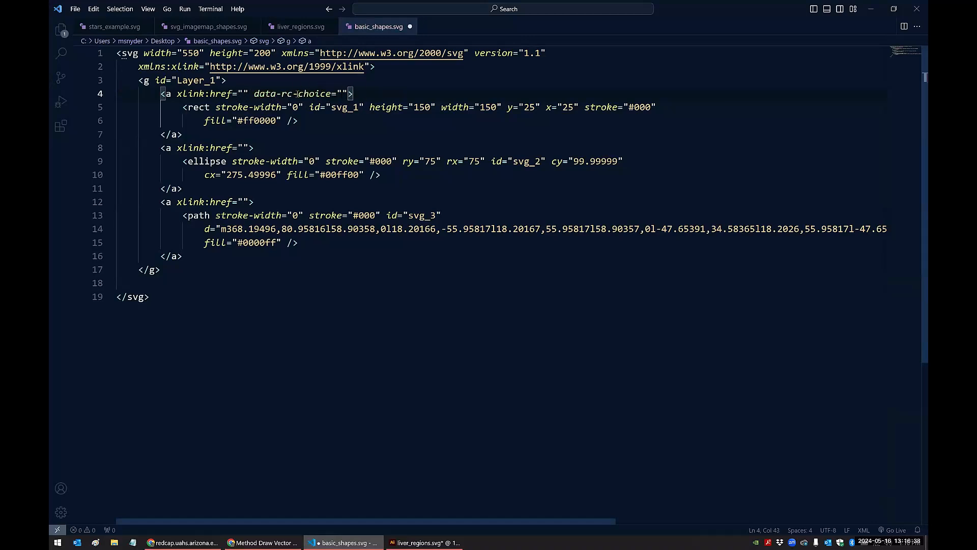
Copy the data-rc-choice="" attribute into the a tags around the ellipse and the path
left_click_drag(254, 94, 346, 93)
left_click(249, 147)
key("ctrl+v")
left_click(251, 201)
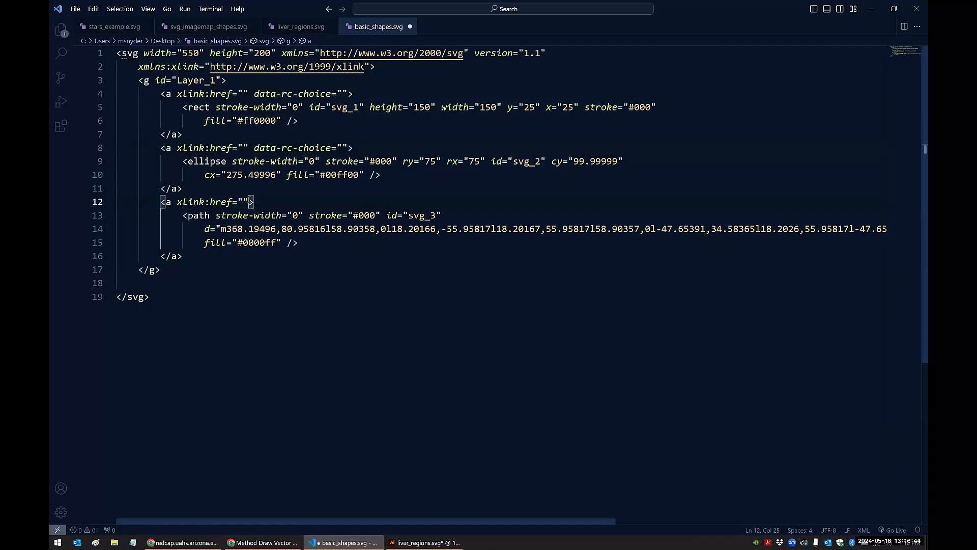
key("ctrl+v")
Set the data-rc-choice values to 1 for the rect, 2 for the ellipse and 3 for the path, and remove the blank line before the closing svg tag
left_click(343, 94)
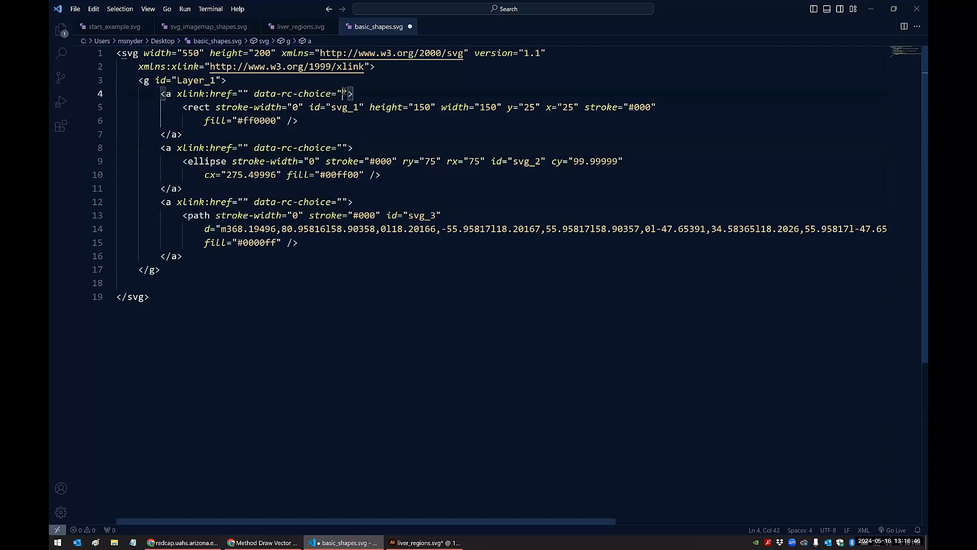
type("1")
left_click(343, 147)
type("2")
left_click(343, 201)
type("3")
left_click(300, 289)
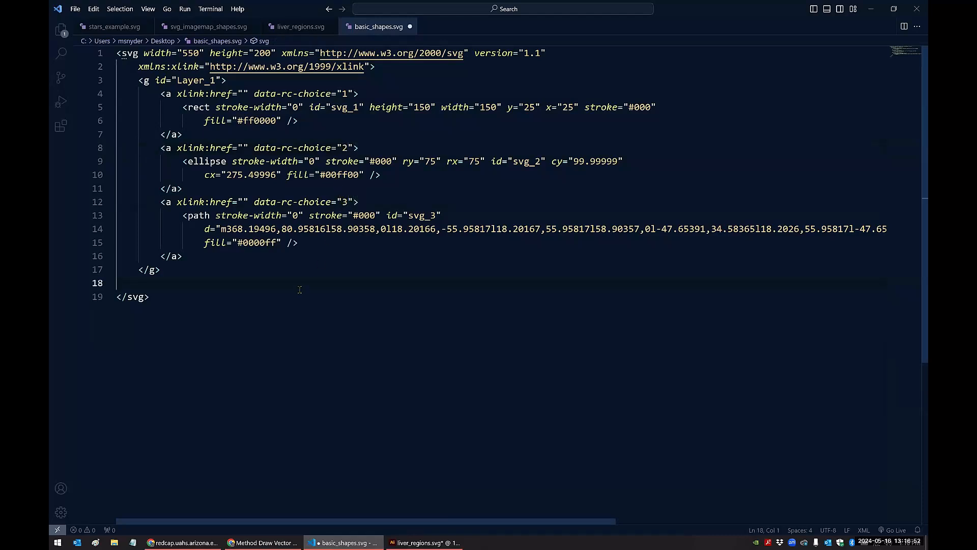
key("BackSpace")
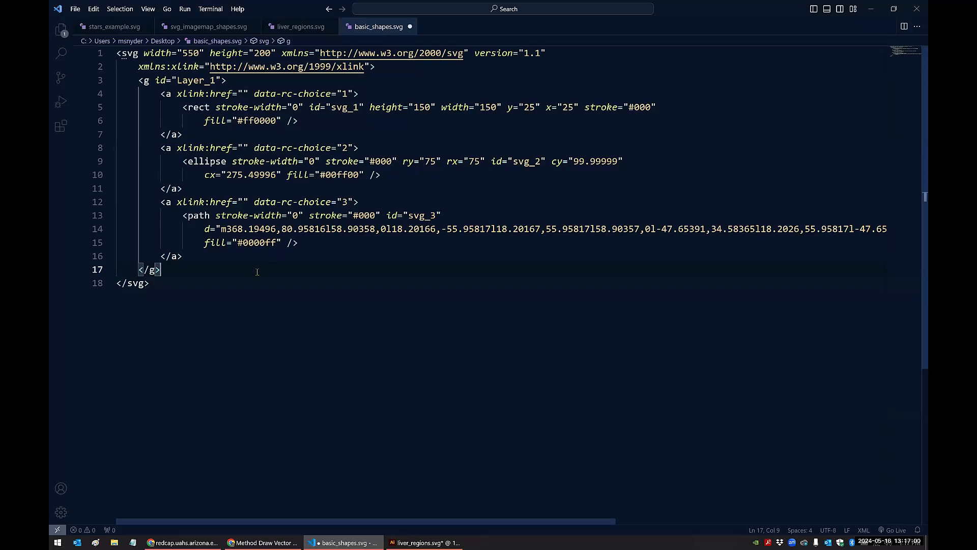
Save the edited SVG as a new file named basic_shapes_demo.svg in the Desktop folder
left_click(75, 9)
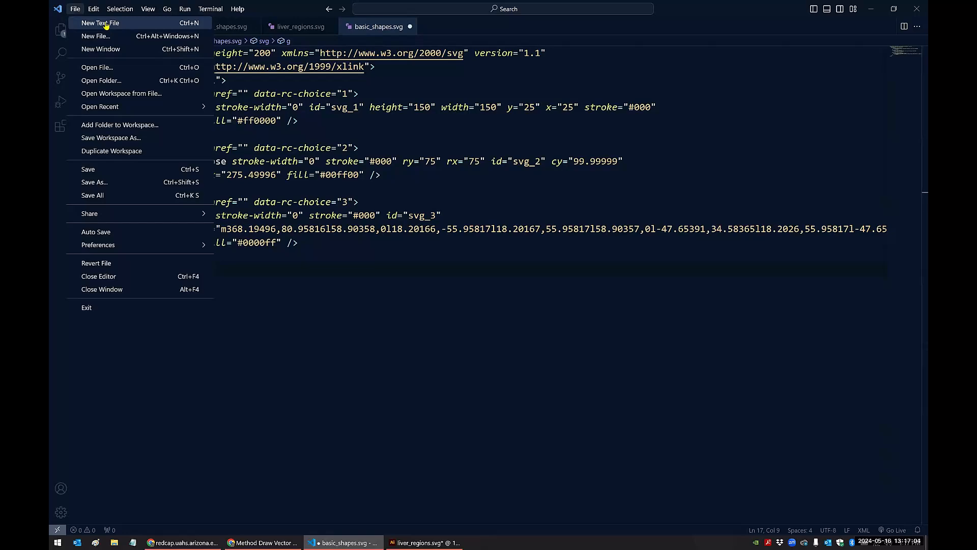
left_click(107, 182)
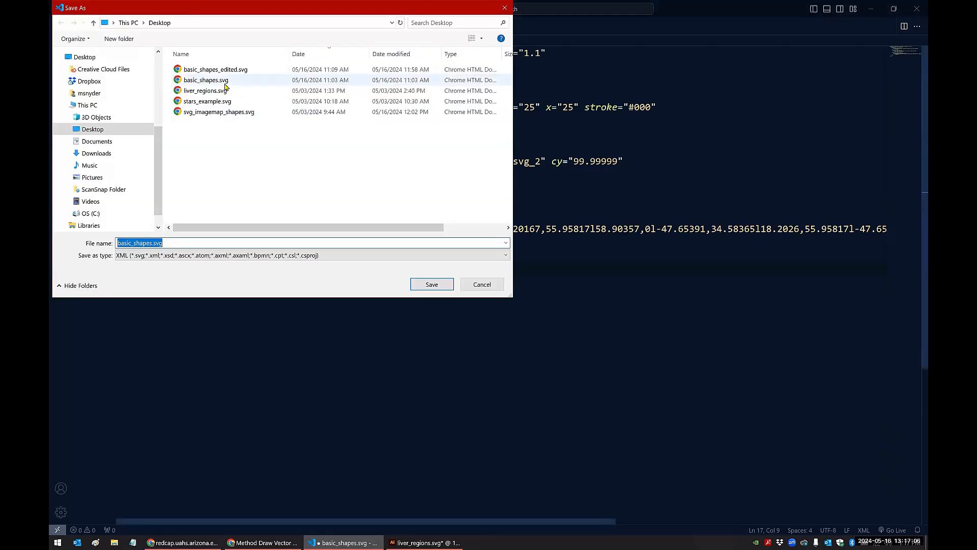
left_click(148, 243)
left_click(152, 244)
type("_demo")
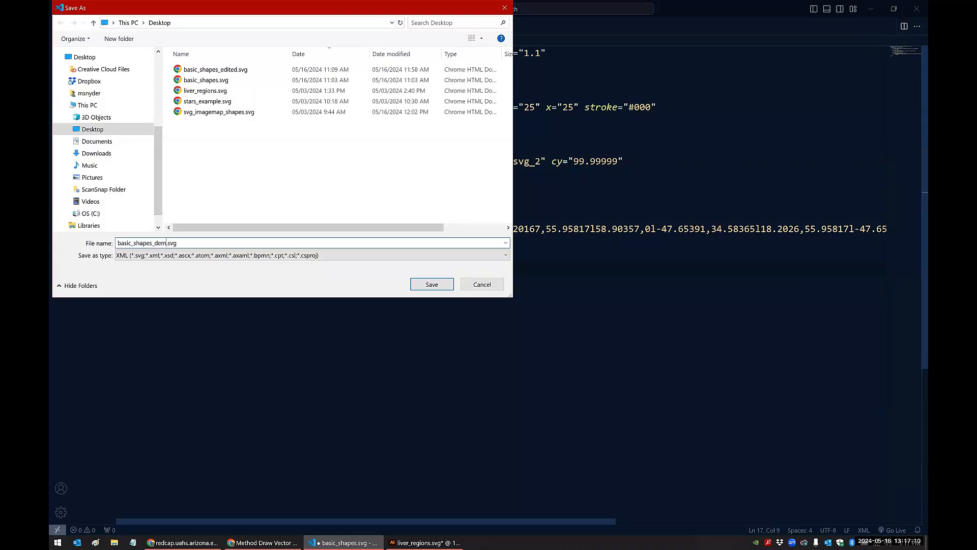
left_click(430, 285)
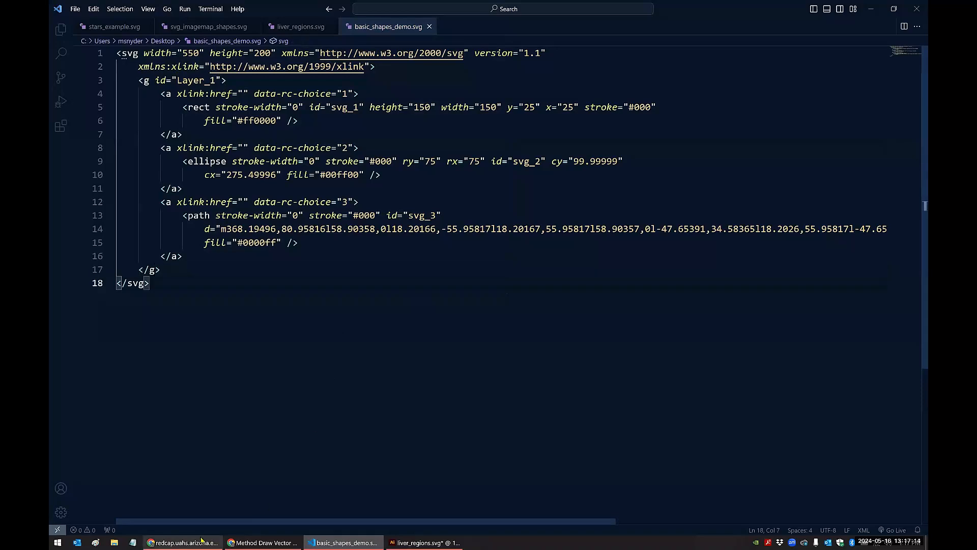
Close the README browser window and examine the basic_shapes_map and basic_shapes fields in REDCap's Online Designer
left_click(182, 543)
left_click(916, 9)
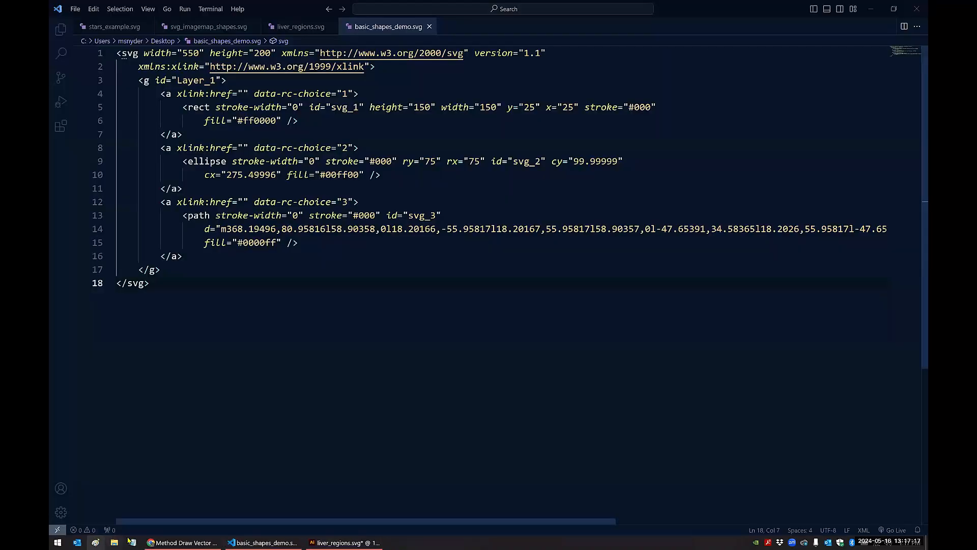
left_click(182, 543)
left_click(262, 10)
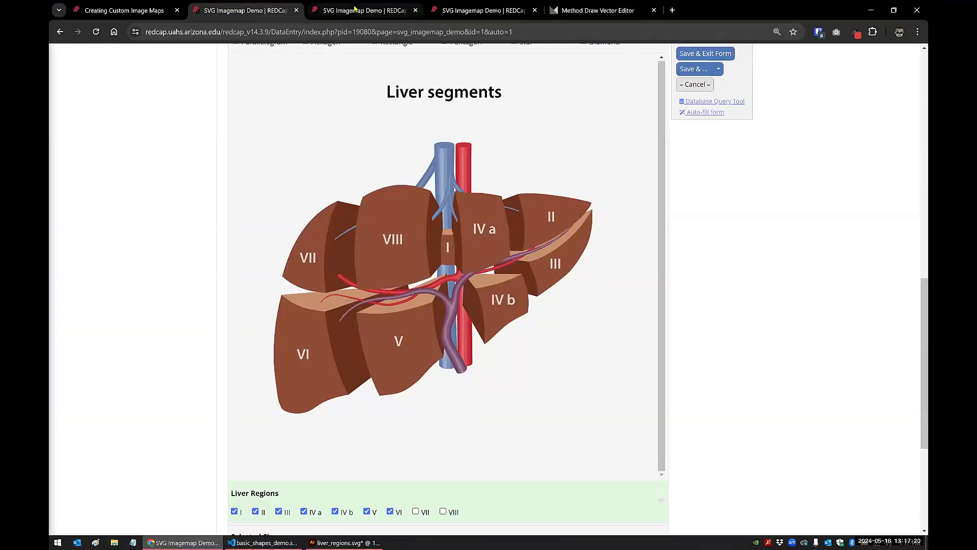
left_click(355, 10)
scroll(346, 211, "down", 7)
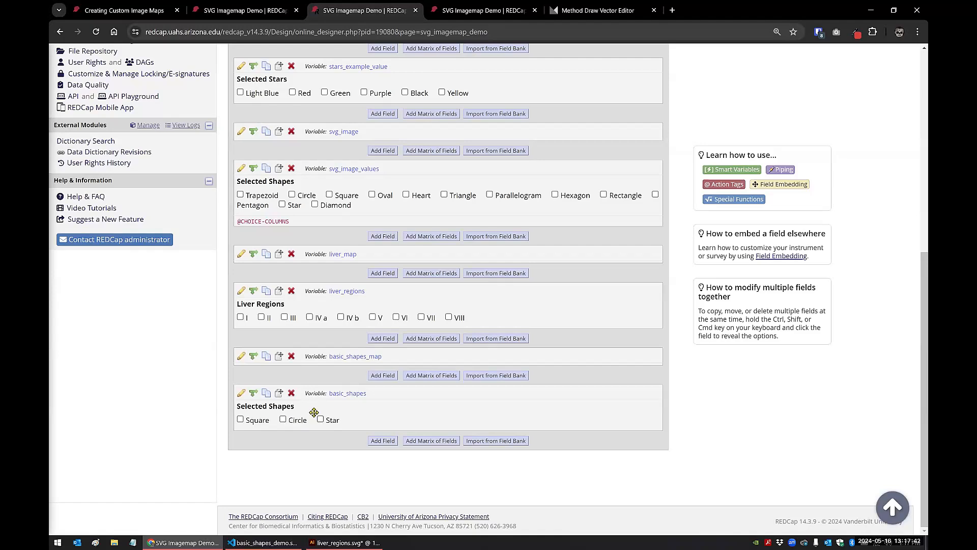
Inspect the basic_shapes_map field's settings and its action tags editor, and close both without changes
left_click(241, 355)
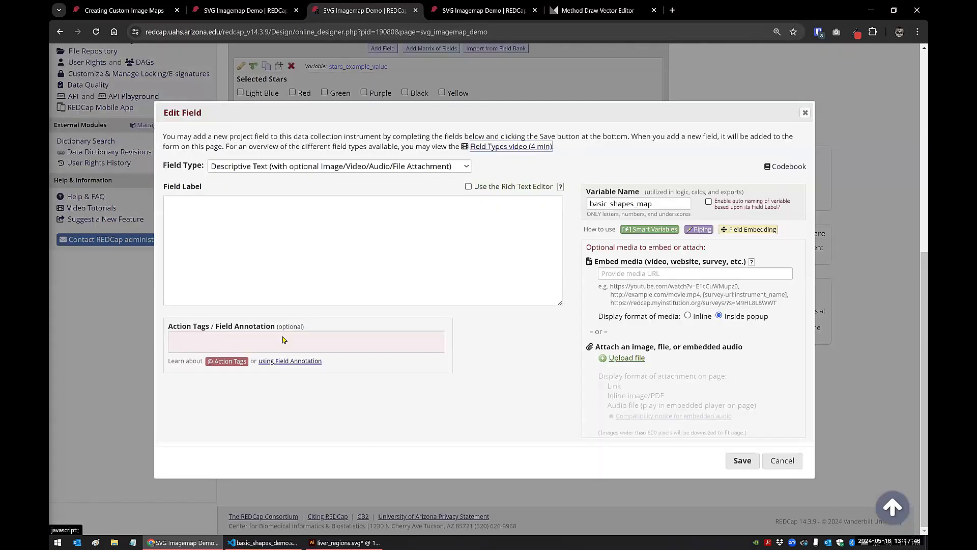
left_click(315, 339)
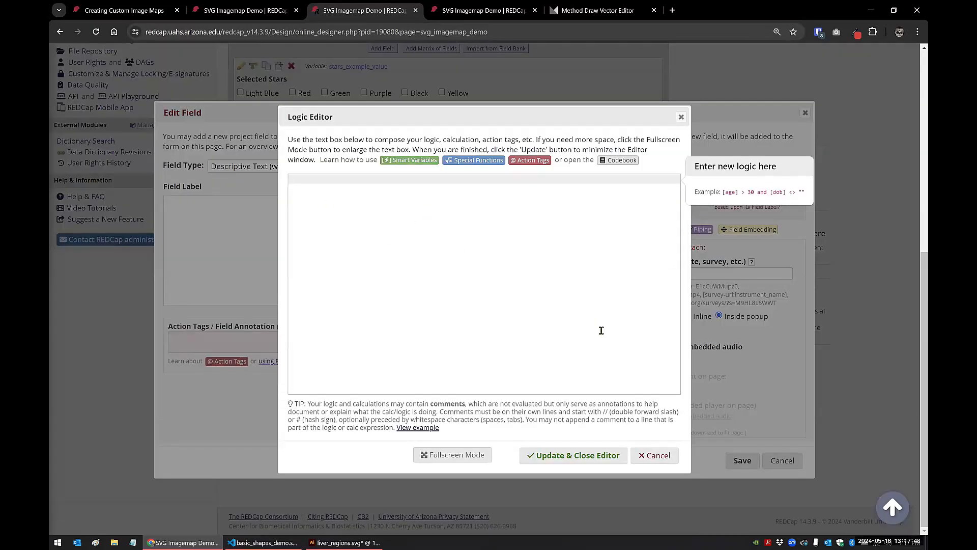
left_click(655, 456)
left_click(785, 461)
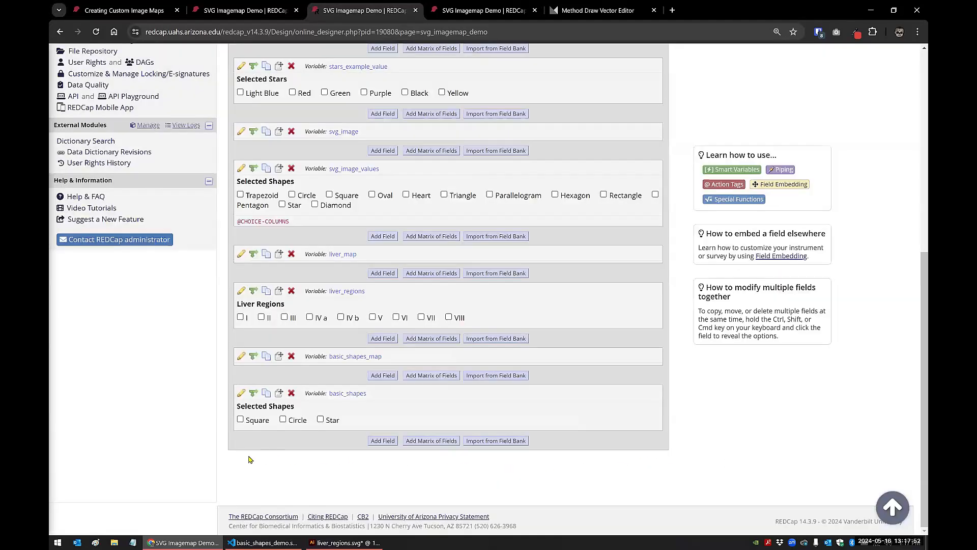
scroll(234, 454, "up", 2)
scroll(172, 298, "up", 1)
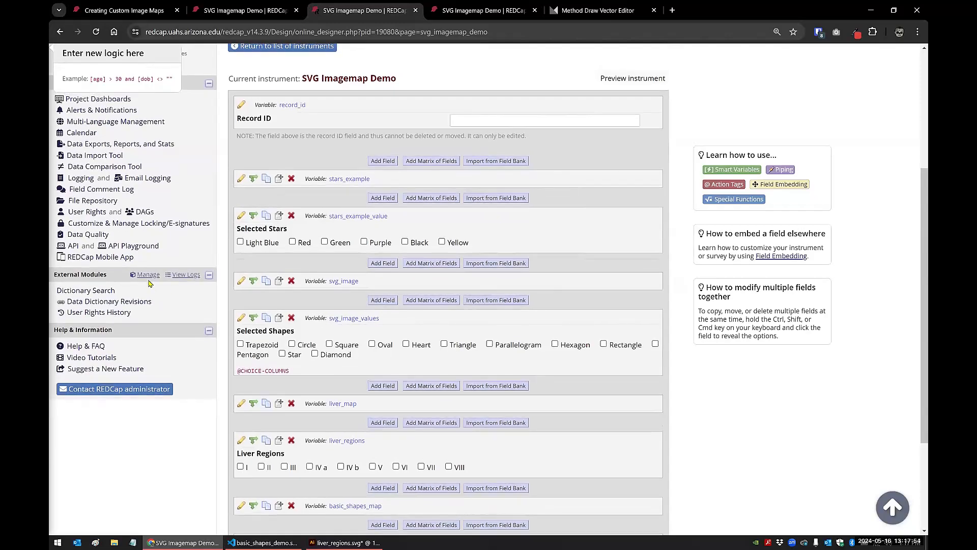
Go to the project's External Modules manager, search the available modules for "svg" and close the list
left_click(453, 16)
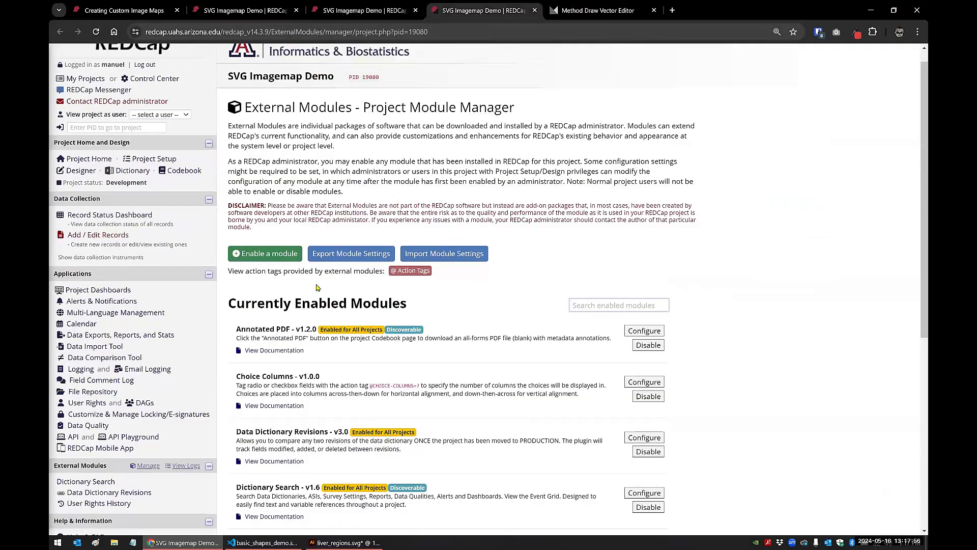
scroll(312, 307, "down", 2)
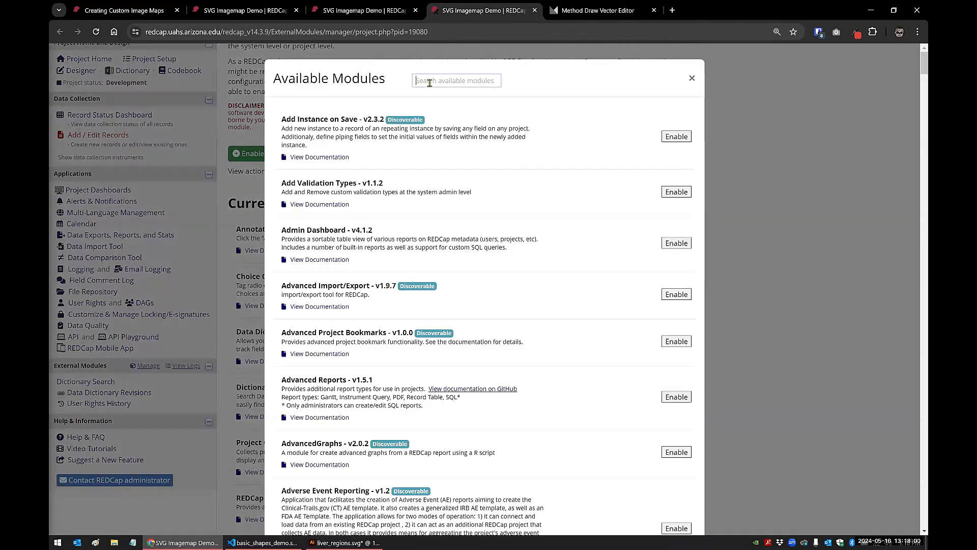
left_click(430, 83)
type("svg")
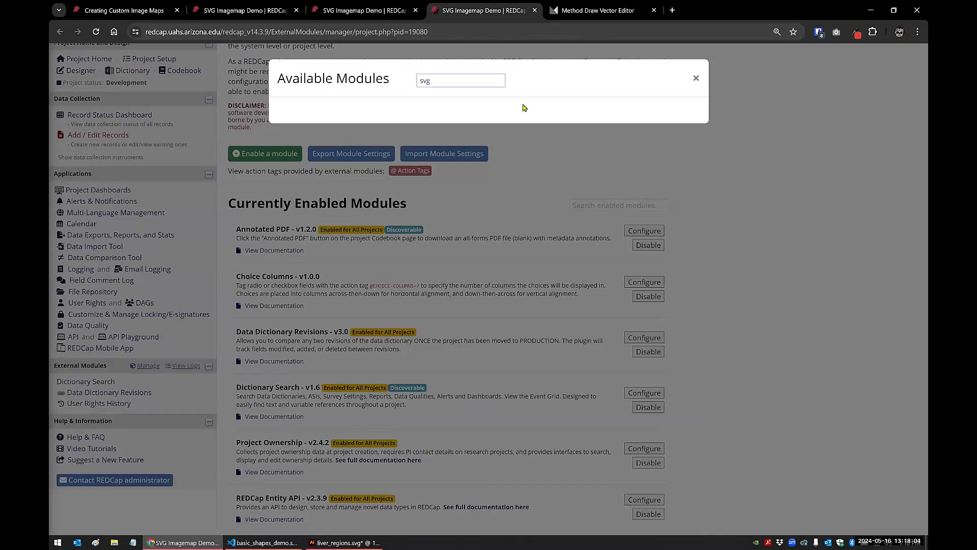
left_click(696, 80)
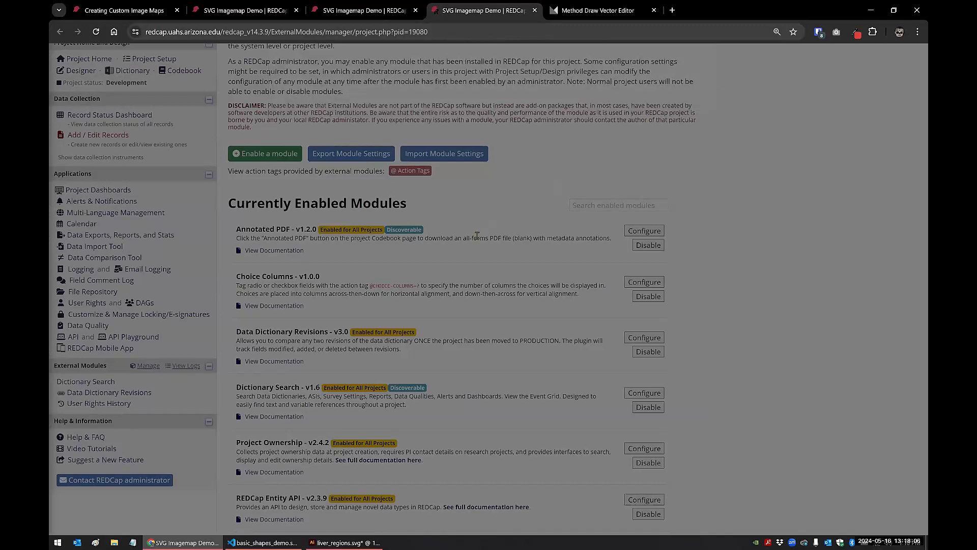
Open the configuration of the enabled SVG Imagemap module and add a fourth imagemap entry
scroll(247, 356, "down", 5)
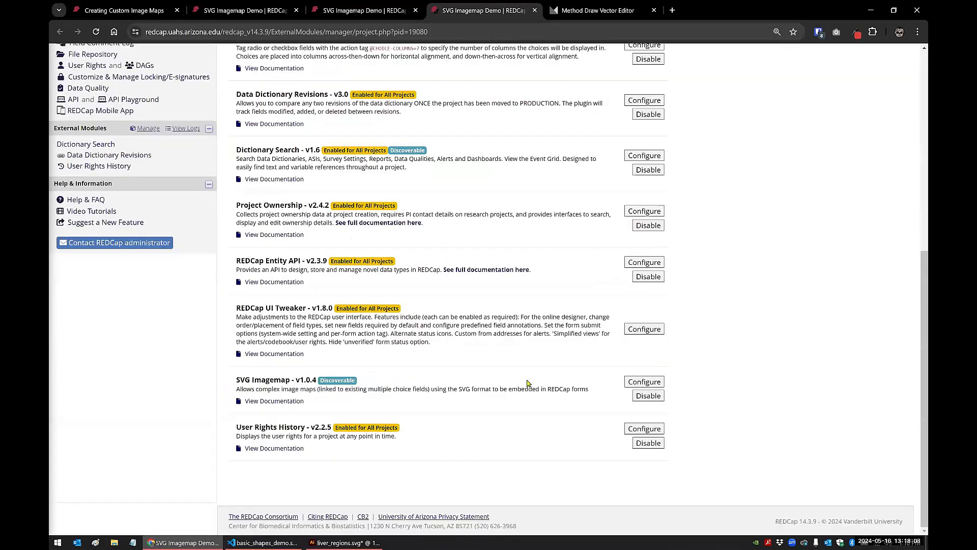
left_click(636, 385)
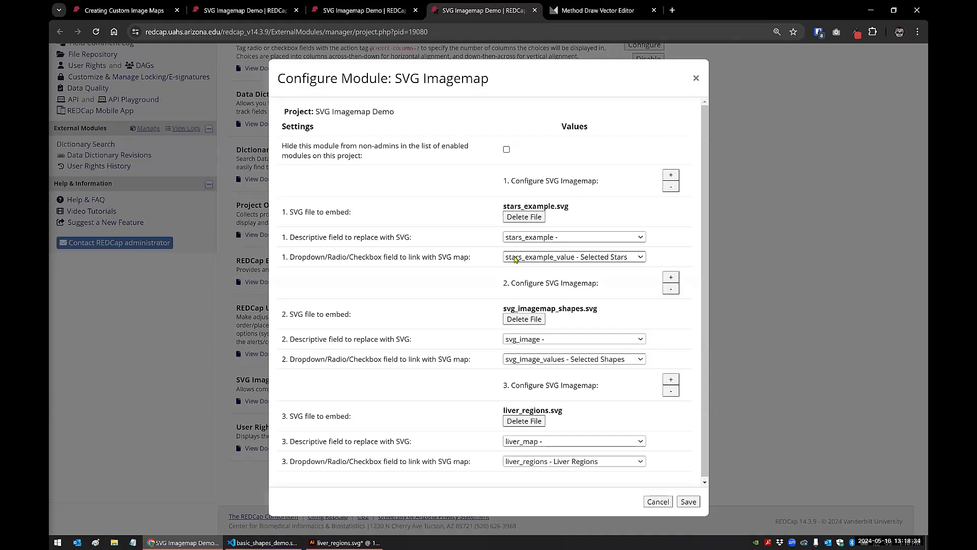
scroll(515, 259, "down", 1)
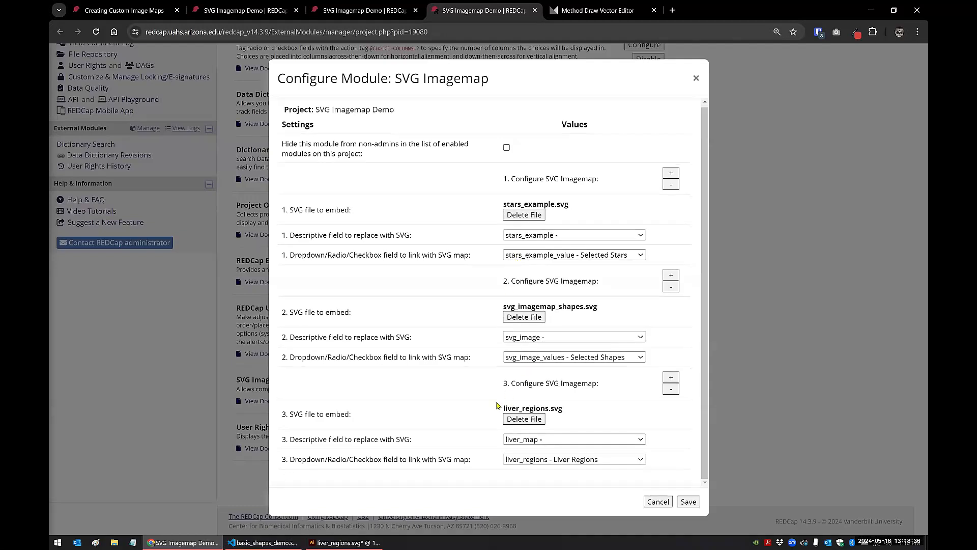
left_click(672, 380)
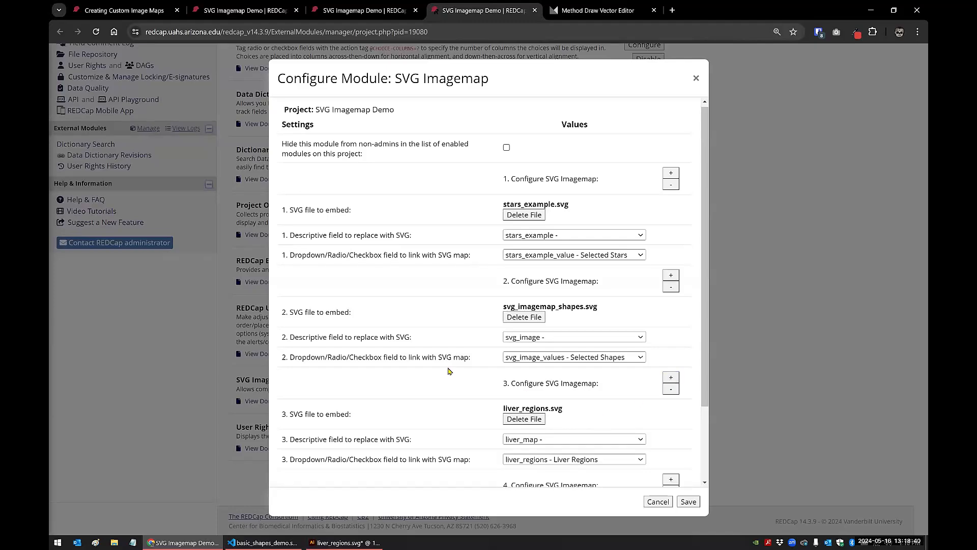
scroll(437, 364, "down", 3)
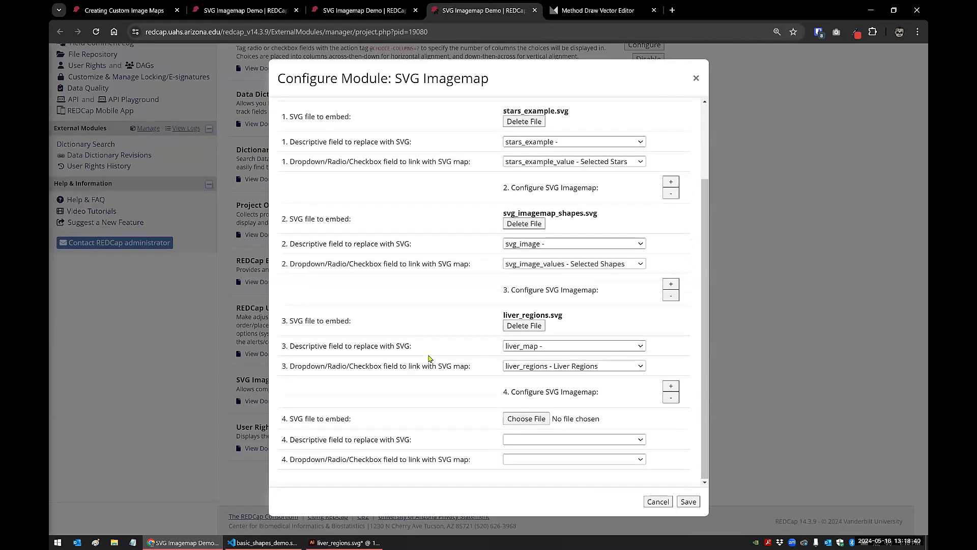
Choose basic_shapes_demo.svg from the Desktop as the SVG file to embed for the fourth imagemap
left_click(523, 421)
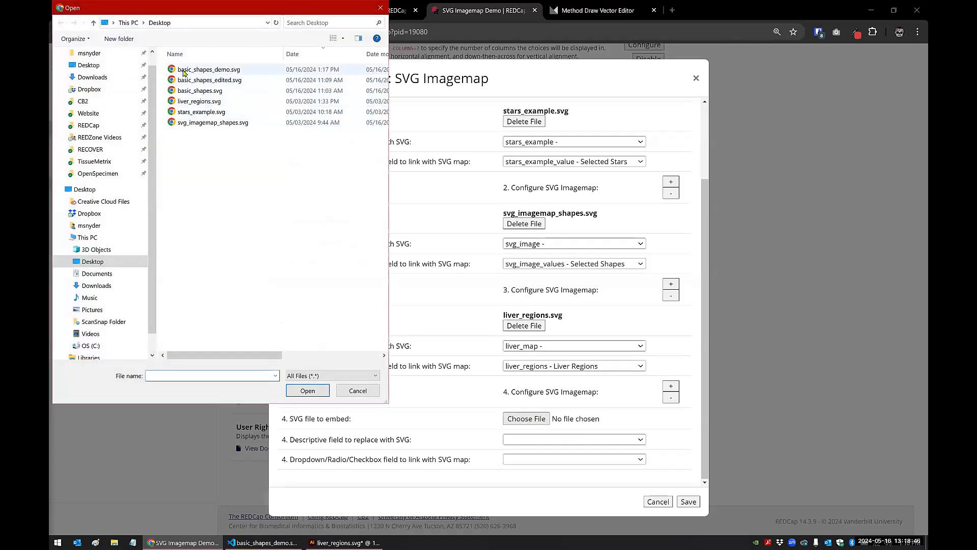
left_click(184, 73)
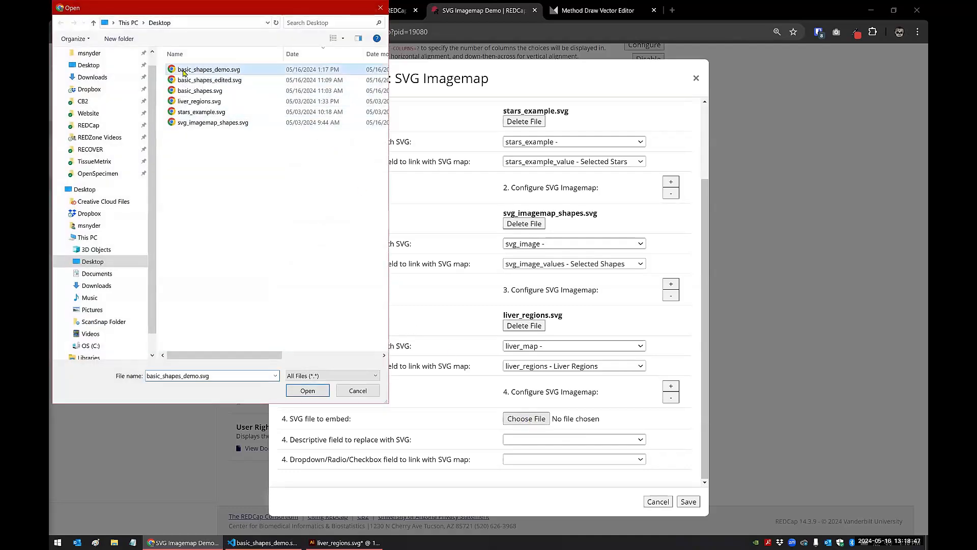
left_click(297, 394)
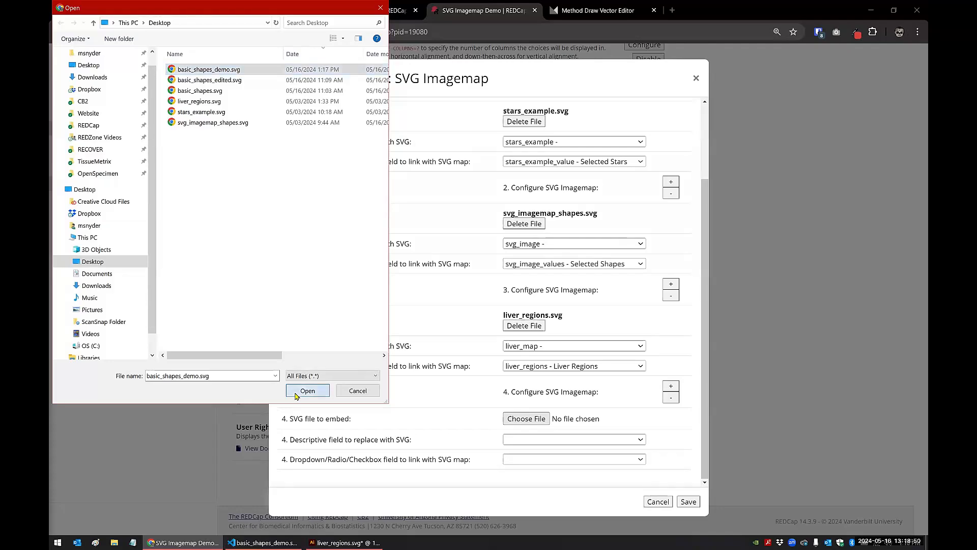
Set the fourth imagemap's descriptive field to basic_shapes_map and its linked field to basic_shapes - Selected Shapes, and save and upload the configuration
left_click(517, 440)
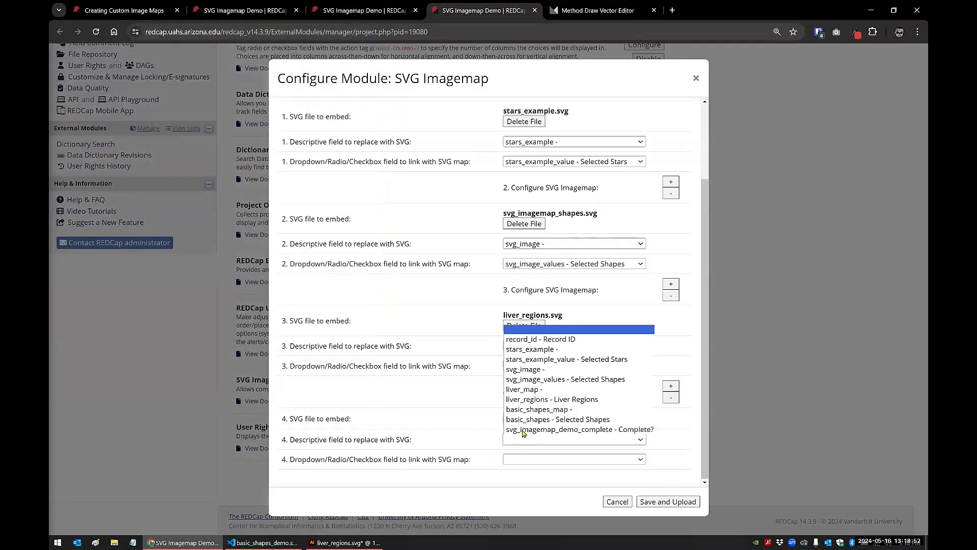
left_click(529, 410)
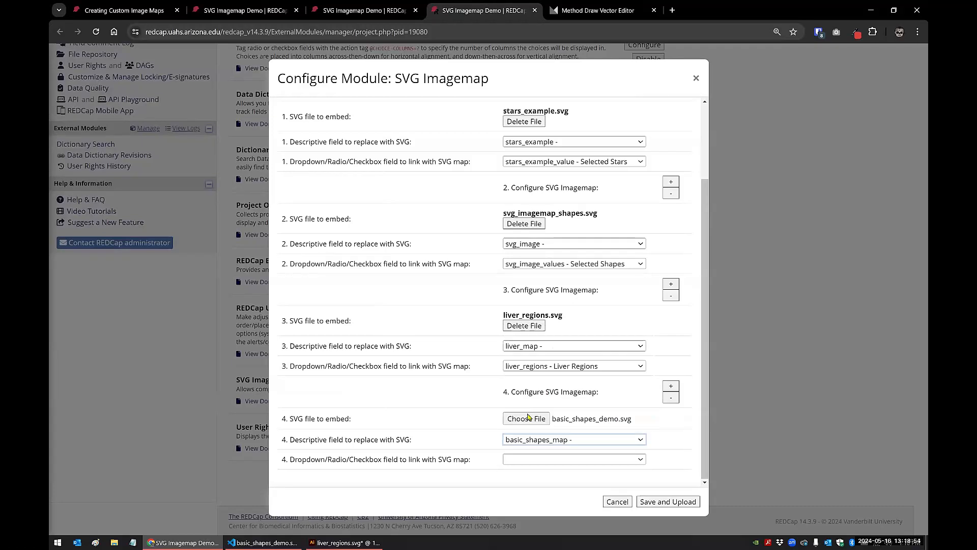
left_click(514, 460)
left_click(527, 439)
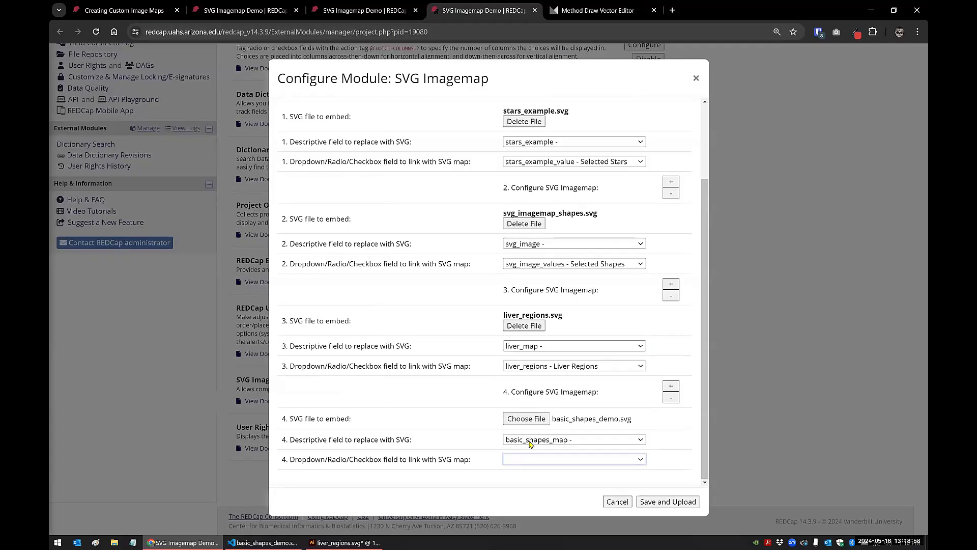
left_click(668, 502)
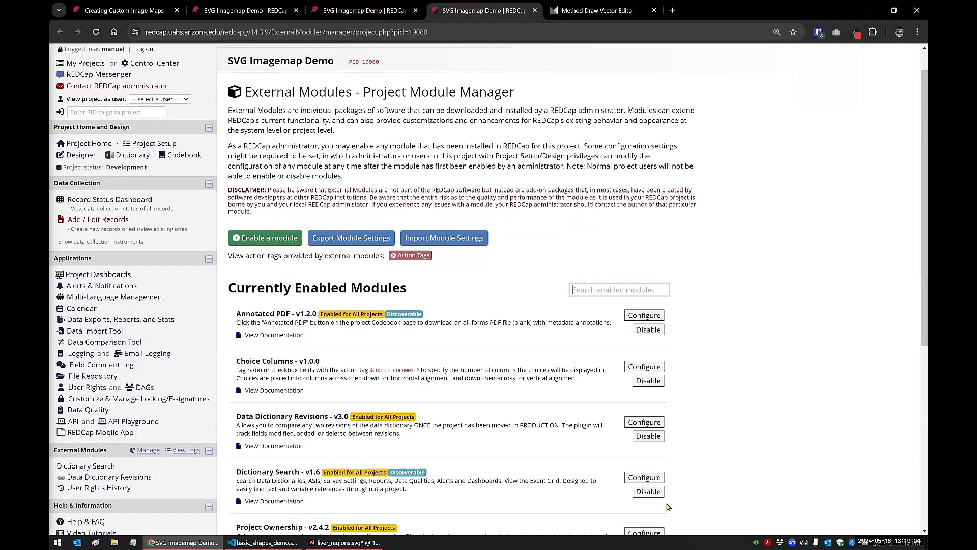
Reload the SVG Imagemap Demo data entry form for Record ID 1, discarding its unsaved changes
left_click(341, 16)
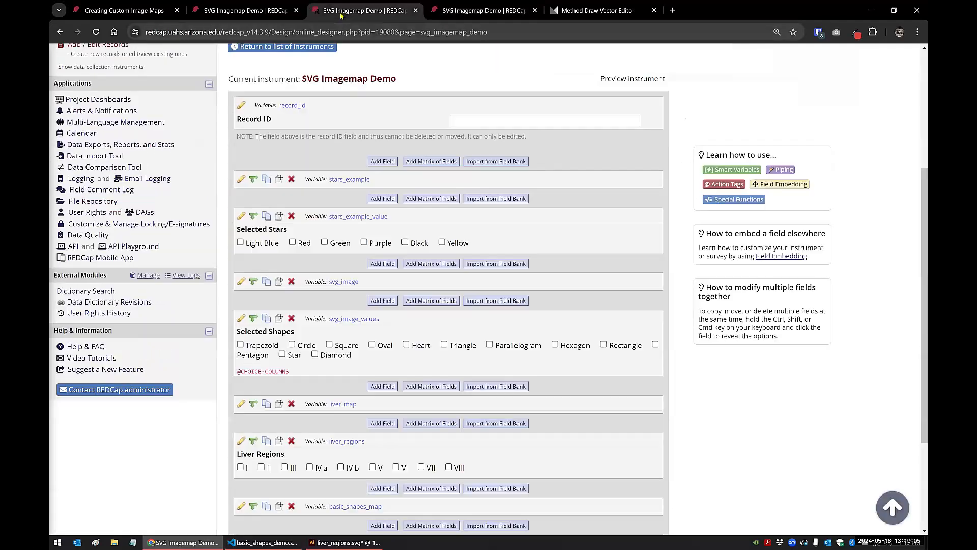
left_click(270, 10)
left_click(96, 31)
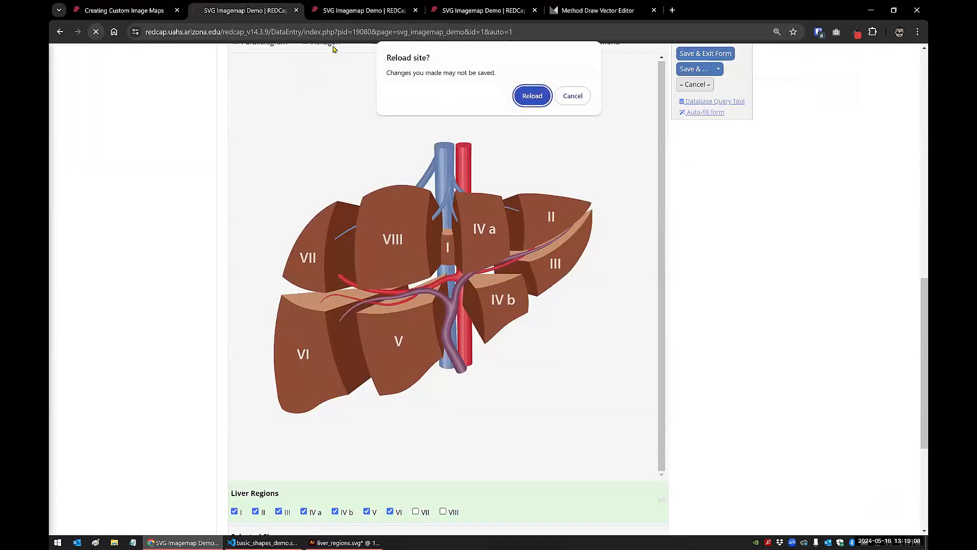
left_click(529, 96)
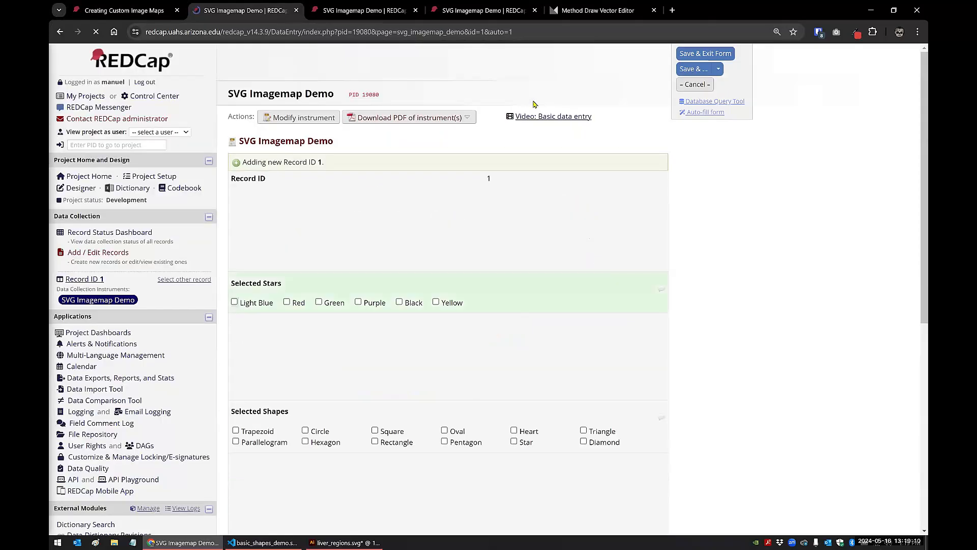
Select the square, circle and star in the basic shapes imagemap to test its linked Selected Shapes checkboxes
scroll(701, 302, "down", 6)
scroll(701, 303, "down", 1)
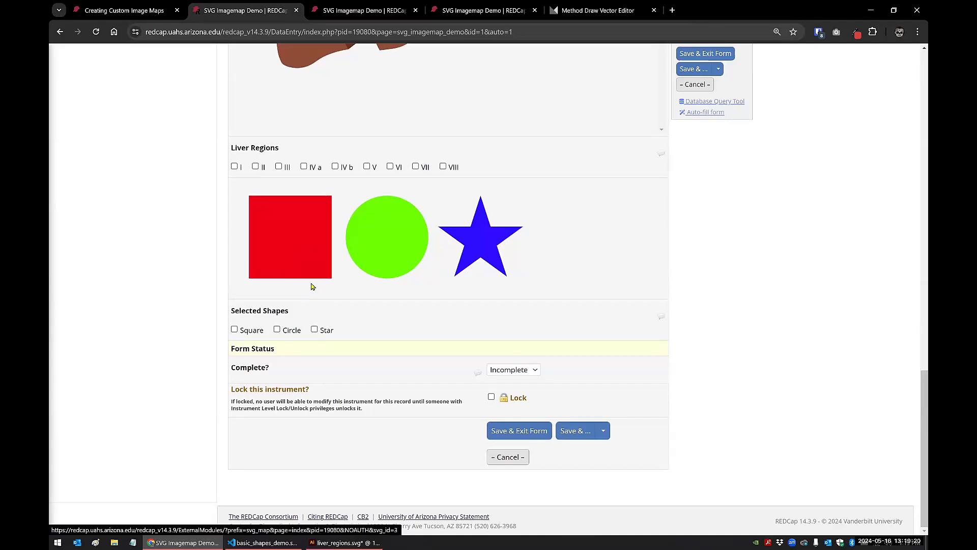
left_click(293, 253)
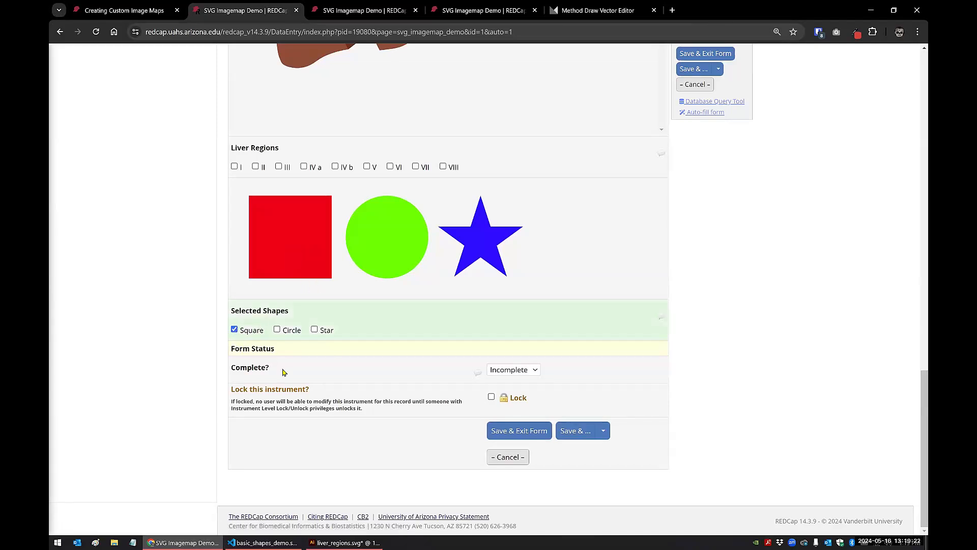
left_click(382, 262)
left_click(478, 253)
Examine the hover highlighting of the form's liver segments, and toggle segment 4 in the Creating Custom Image Maps survey to compare the selection highlighting
scroll(178, 293, "up", 2)
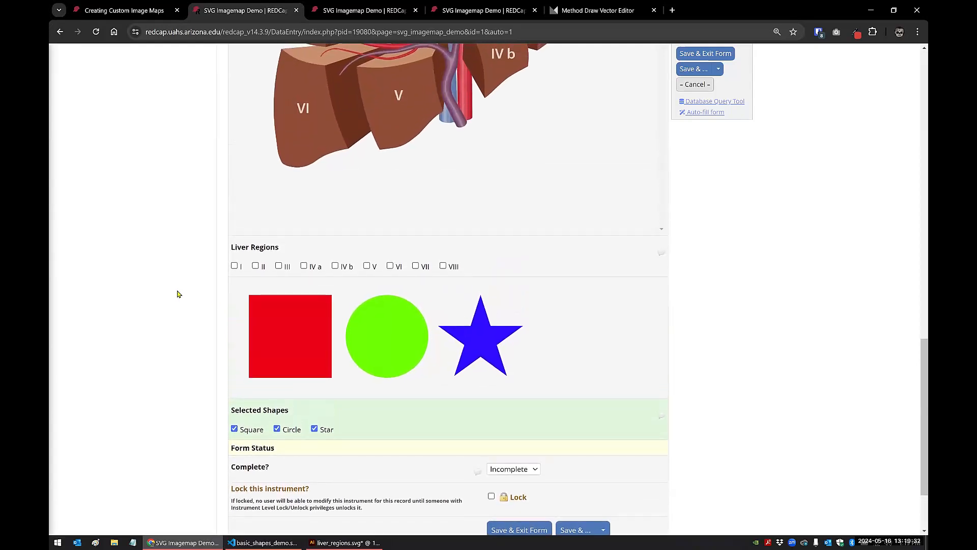
scroll(178, 294, "up", 5)
scroll(178, 294, "down", 1)
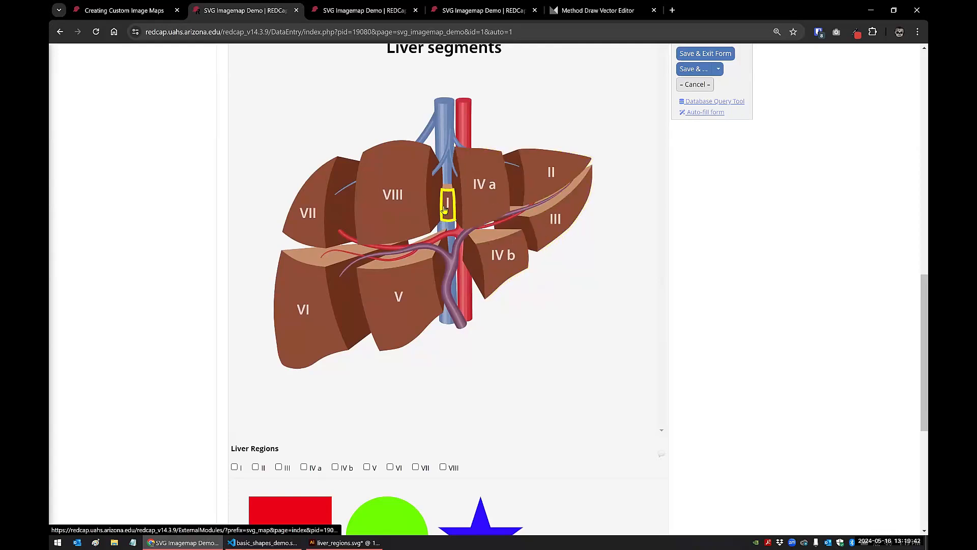
scroll(188, 280, "down", 5)
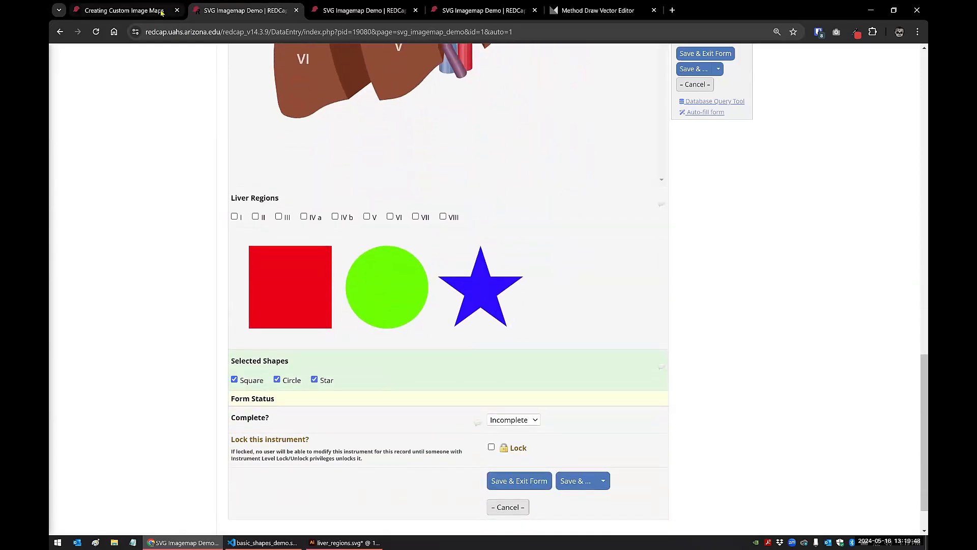
left_click(124, 10)
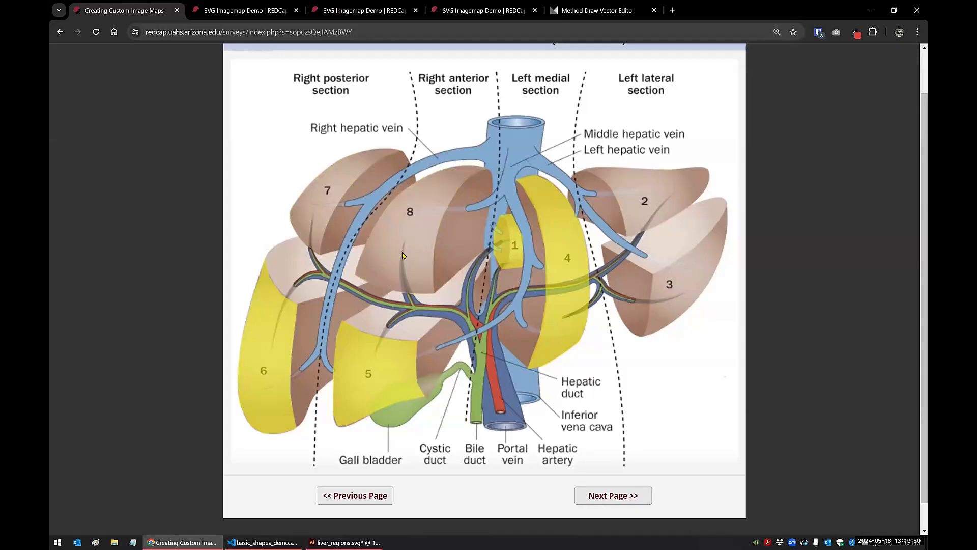
left_click(559, 238)
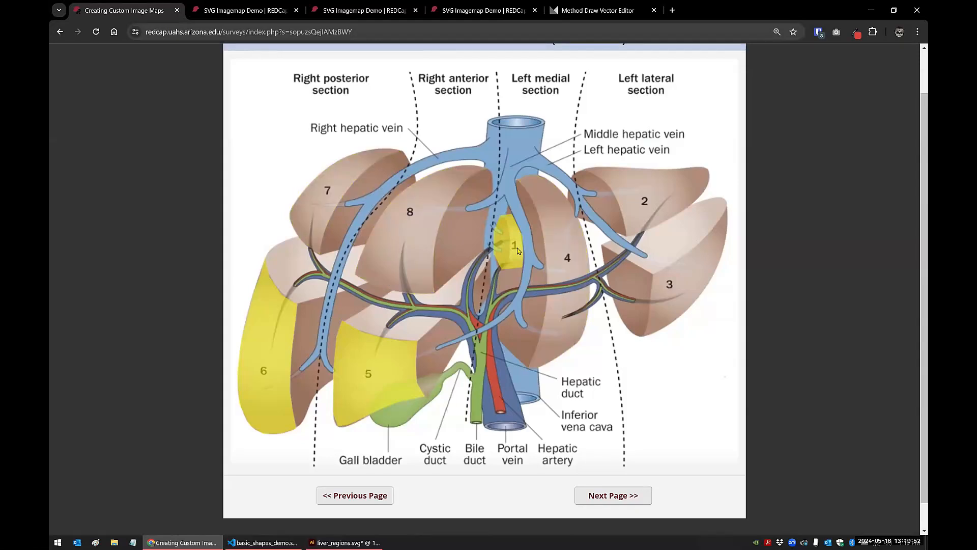
left_click(229, 13)
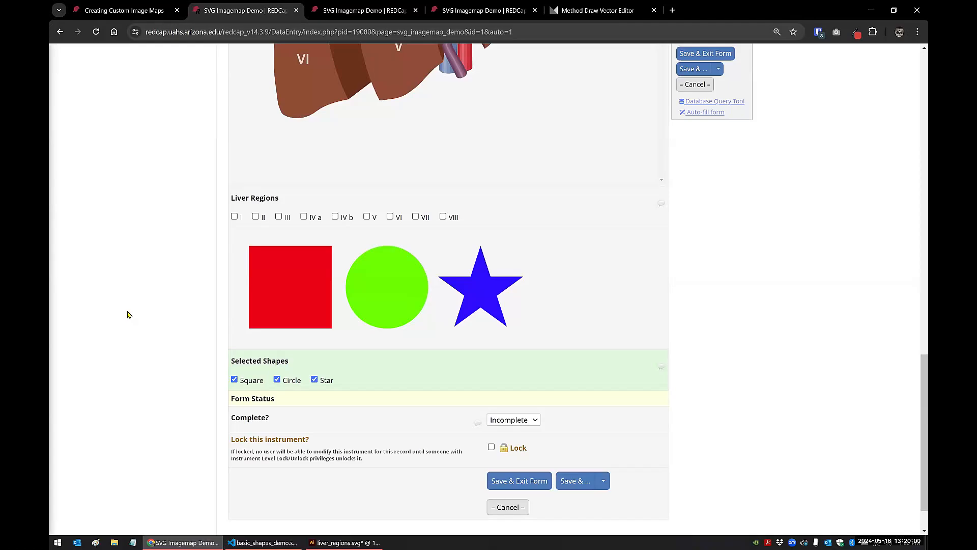
Switch to basic_shapes_demo.svg in Visual Studio Code and insert an empty style element directly after the opening svg tag
left_click(262, 542)
left_click(281, 245)
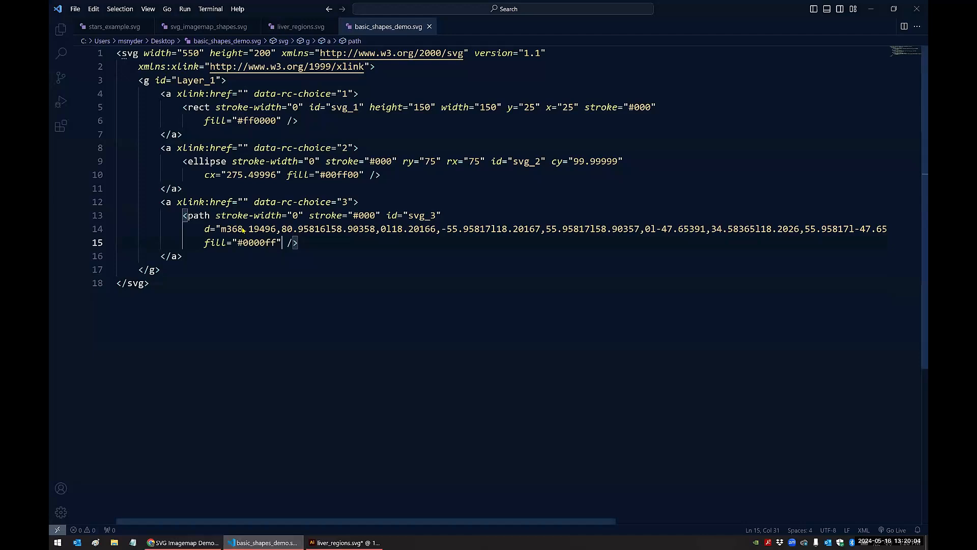
left_click(380, 66)
key("Return")
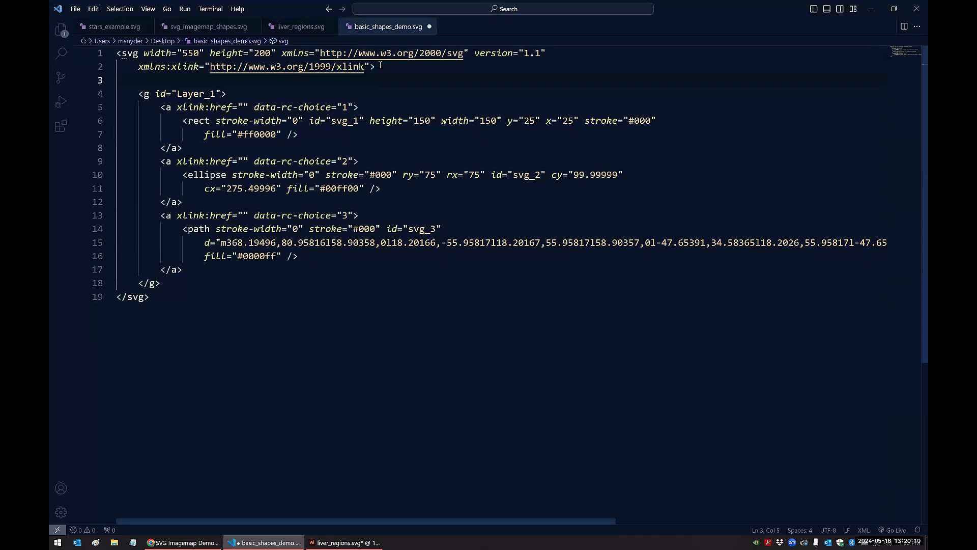
type("<style")
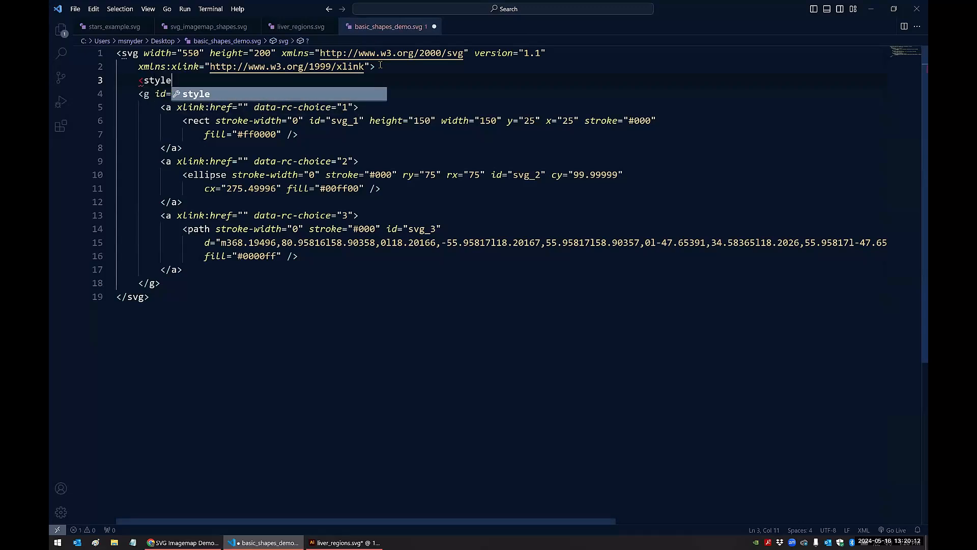
type(">")
key("Return")
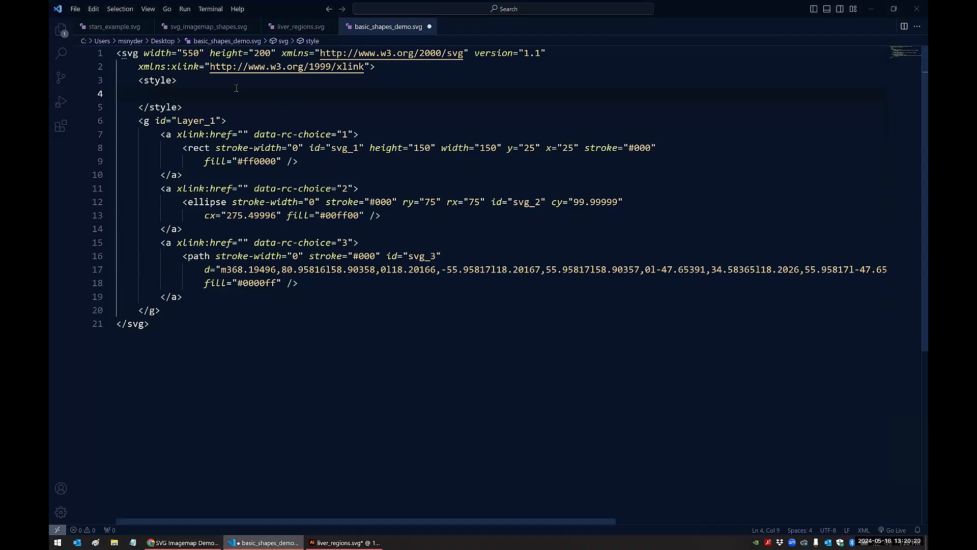
Write an a:hover selector for the anchor elements inside the style block
double_click(168, 134)
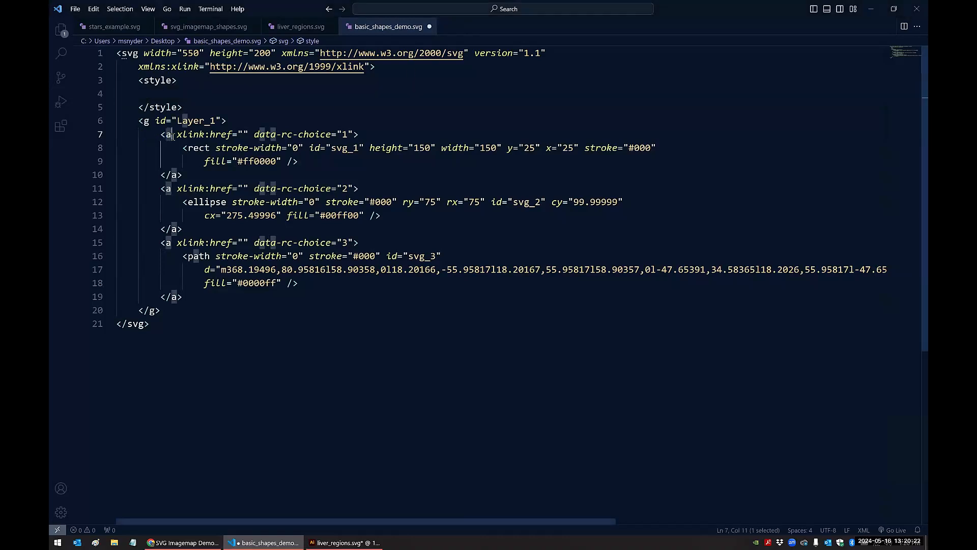
left_click(163, 93)
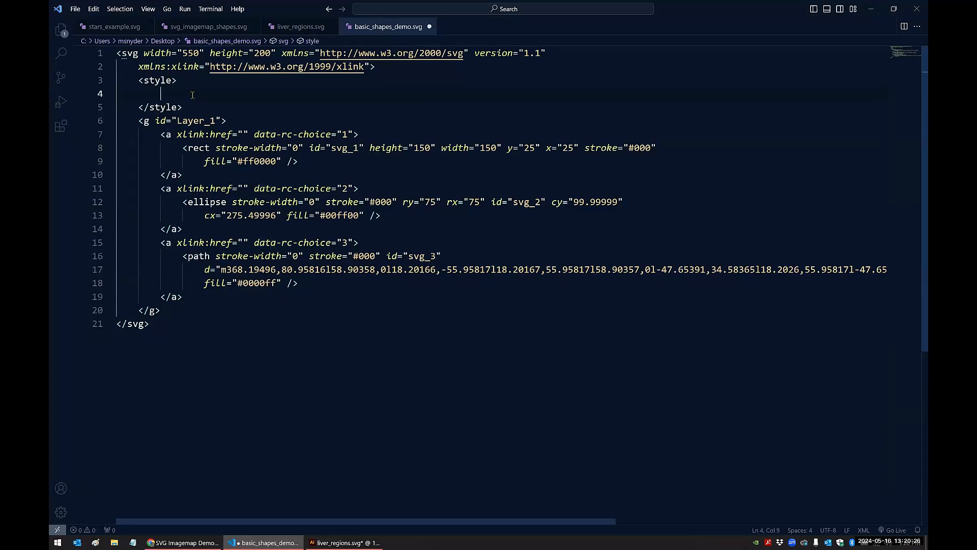
type("a:hover")
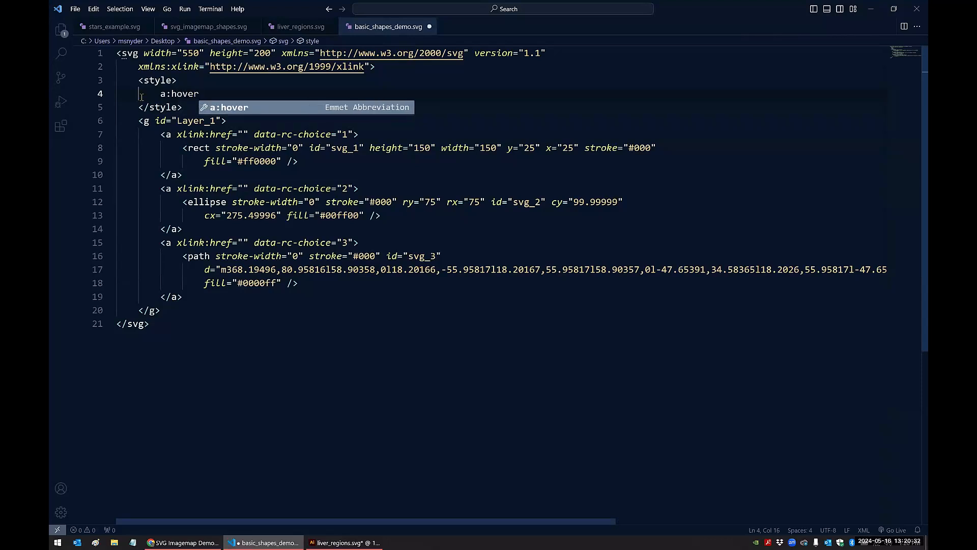
left_click_drag(159, 94, 200, 94)
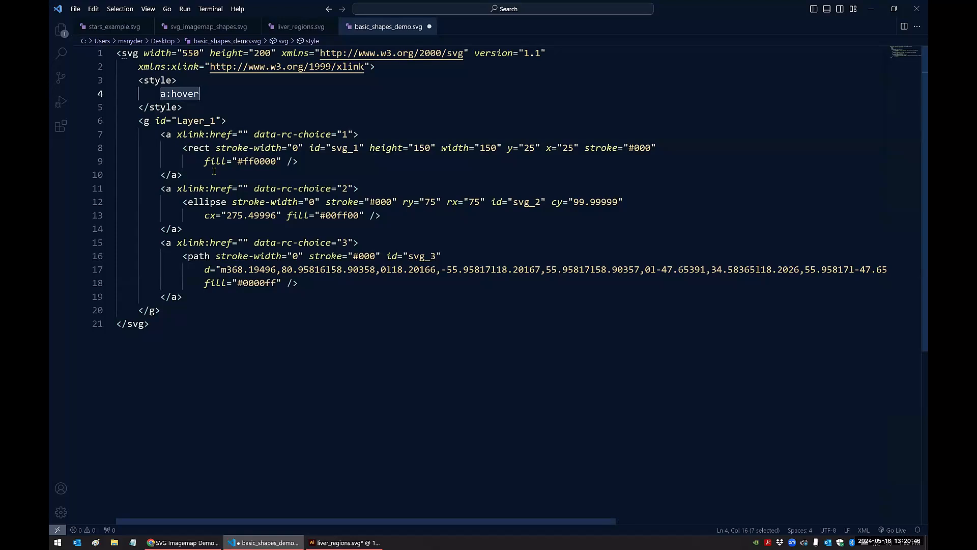
left_click(193, 148)
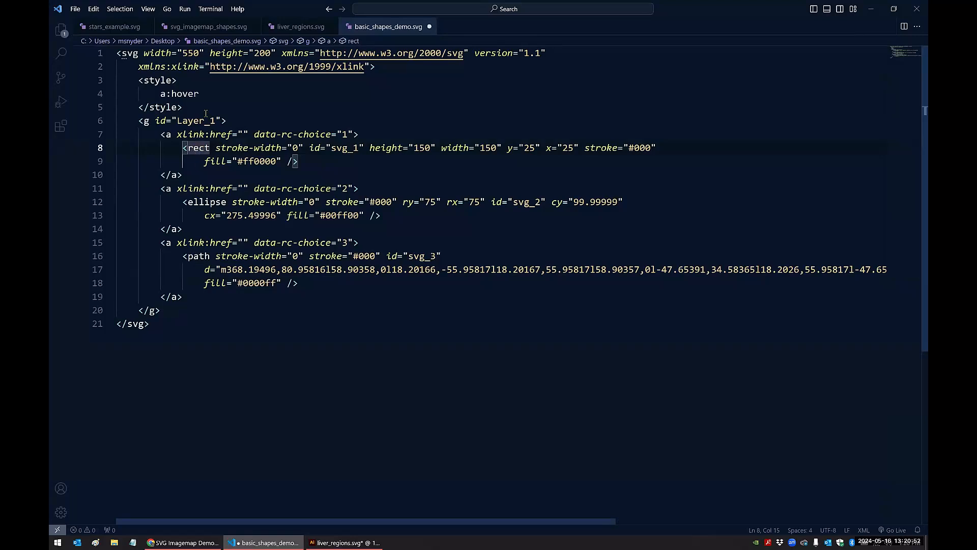
Extend the hover selector into the three-line list "a:hover rect,", "a:hover ellipse," and "a:path"
left_click(215, 90)
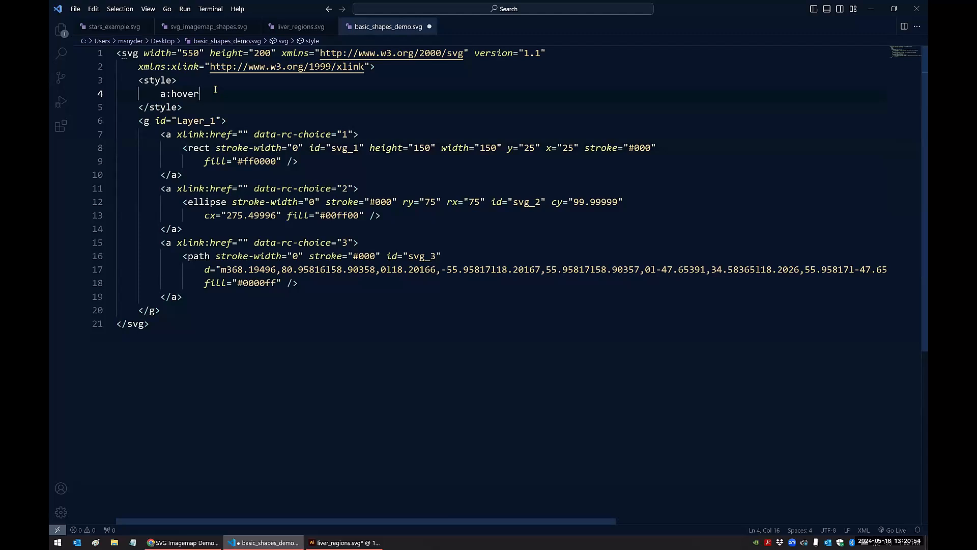
type("rect,")
type("a")
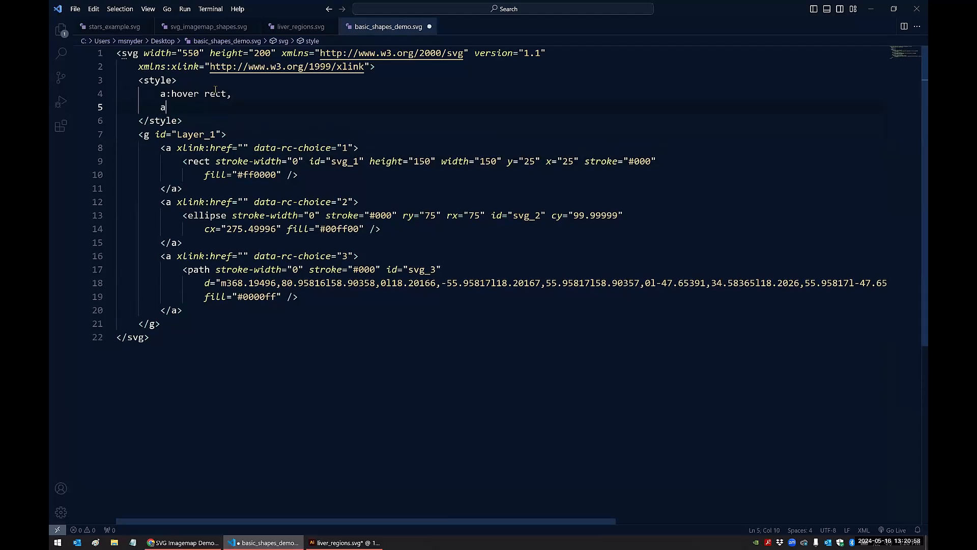
type(":hover ellipse,")
key("Return")
type("a:")
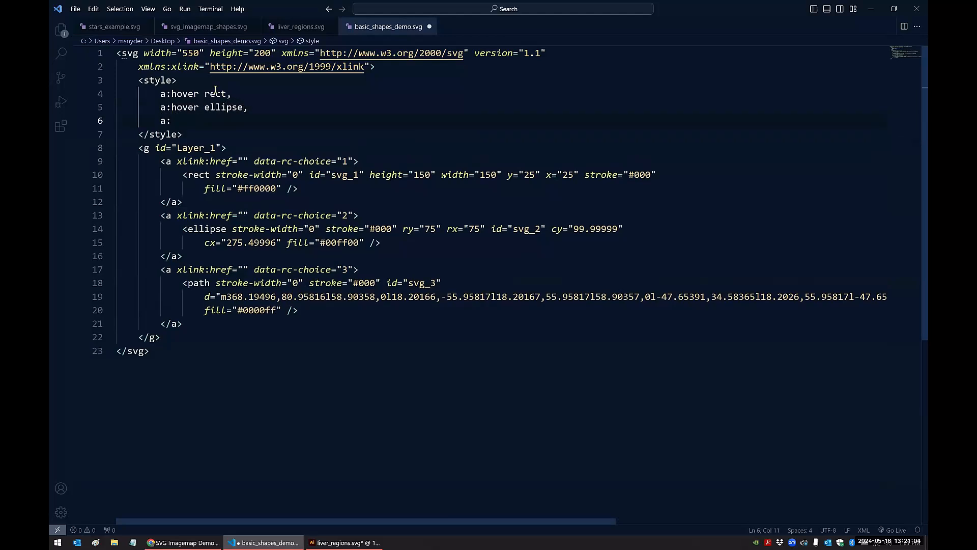
type("path")
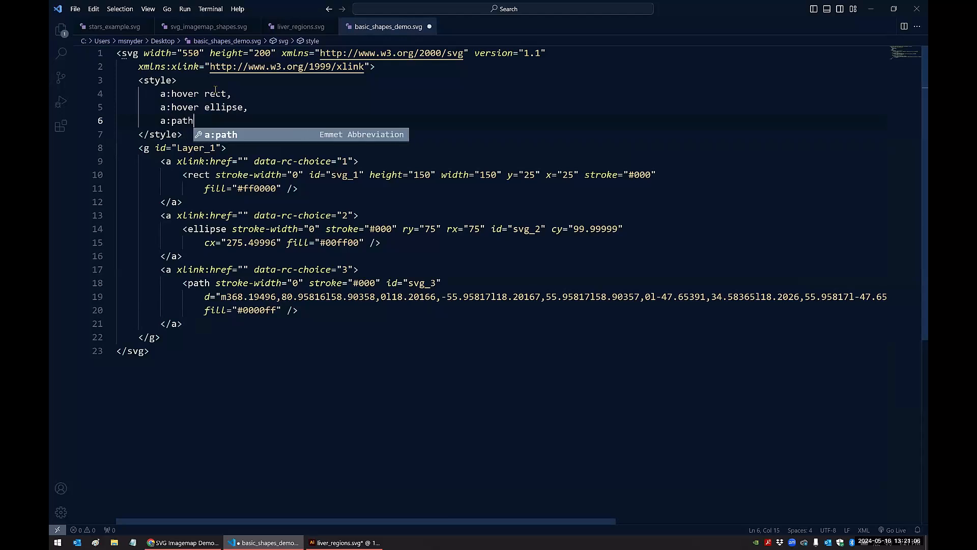
Add opening and closing braces after the selector list, with an empty indented line between them
type(" {")
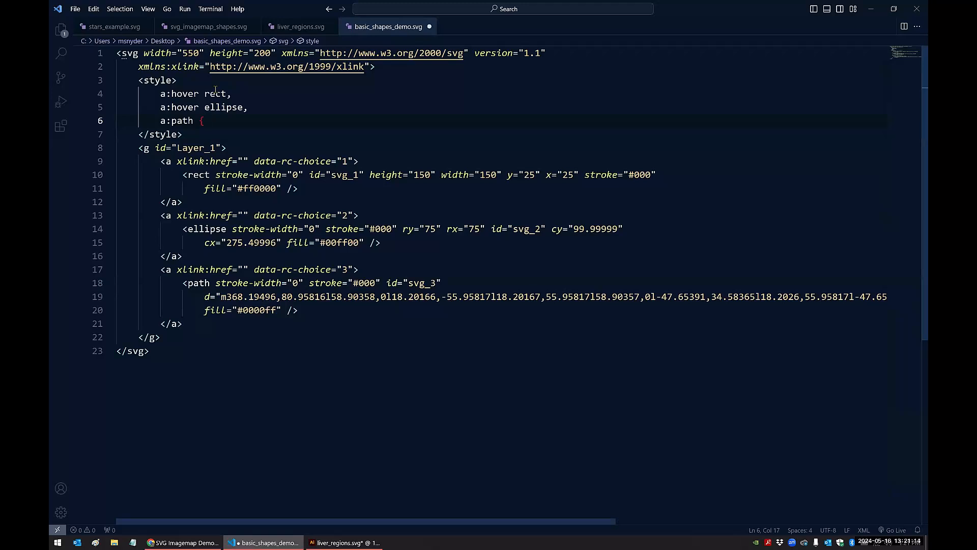
key("Return")
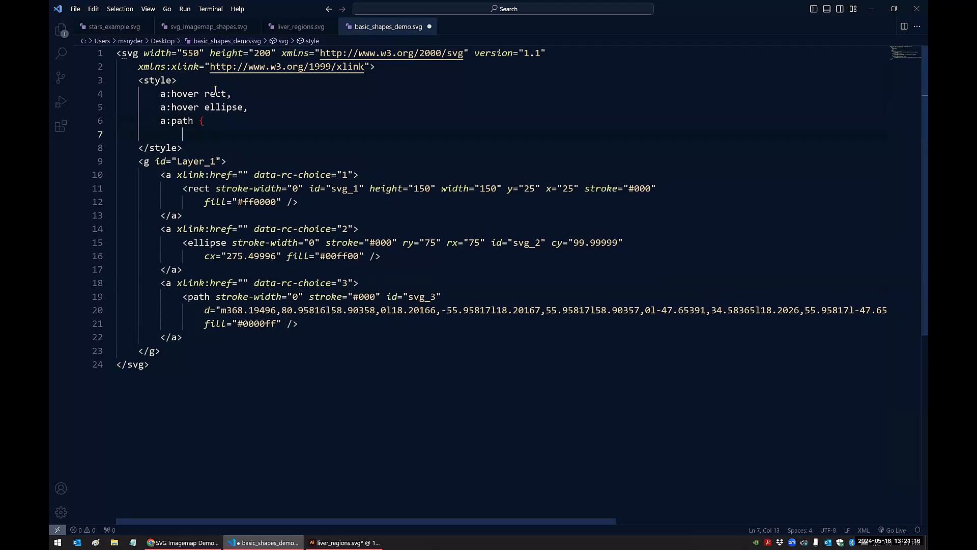
type("}")
key("Return")
left_click(218, 126)
key("Return")
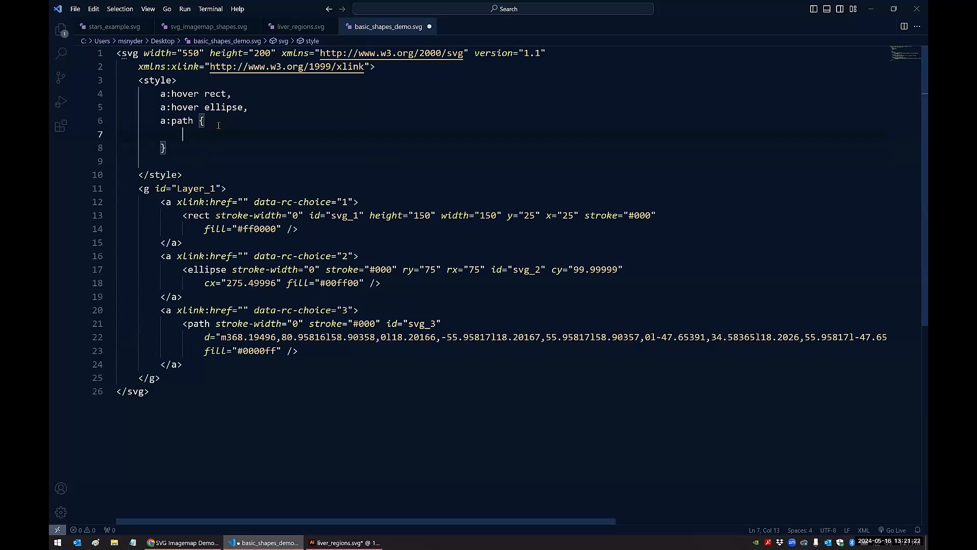
Enter the declaration "stroke-width: 8px;" in the rule's body
type("stroke-w")
type("idth:")
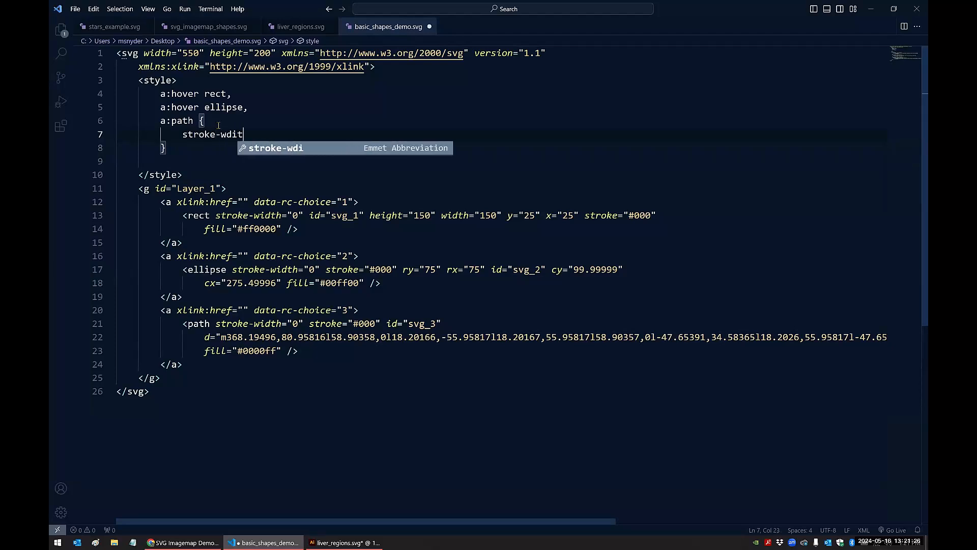
key("BackSpace")
key("BackSpace")
key("BackSpace")
key("BackSpace")
key("BackSpace")
type("idt")
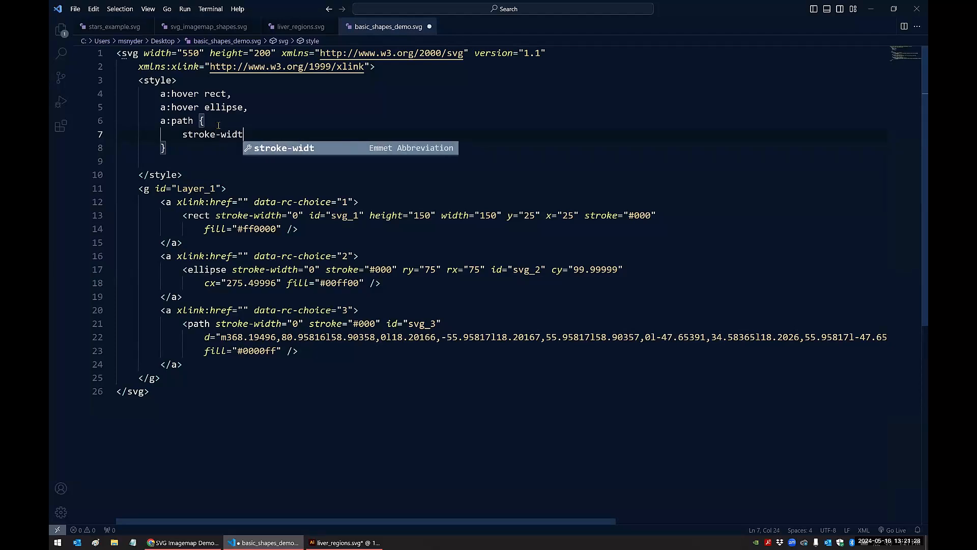
type("h: 8px;")
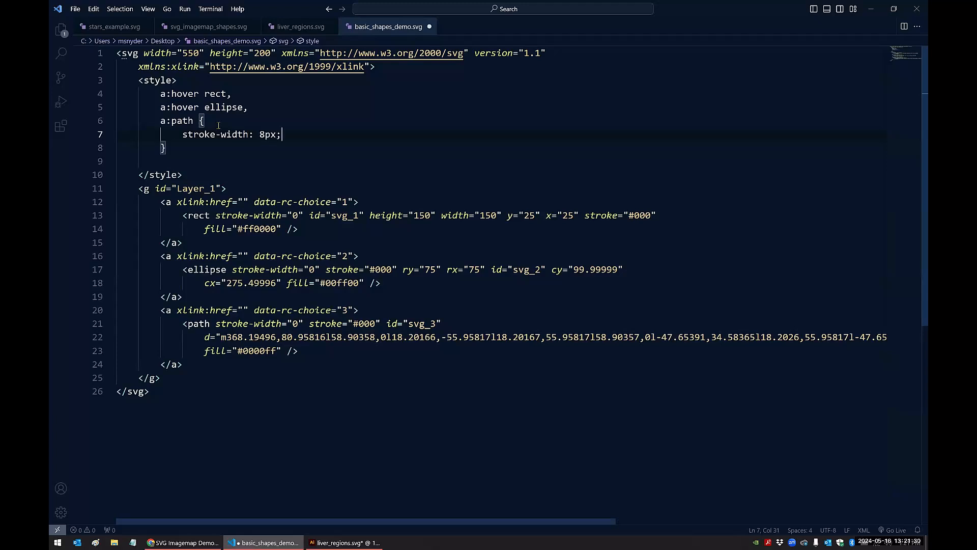
Add the declarations "stroke: gold;" and "fill: rgba(255,255,0,0.5);" to the rule
key("Return")
type("stroke: gold;")
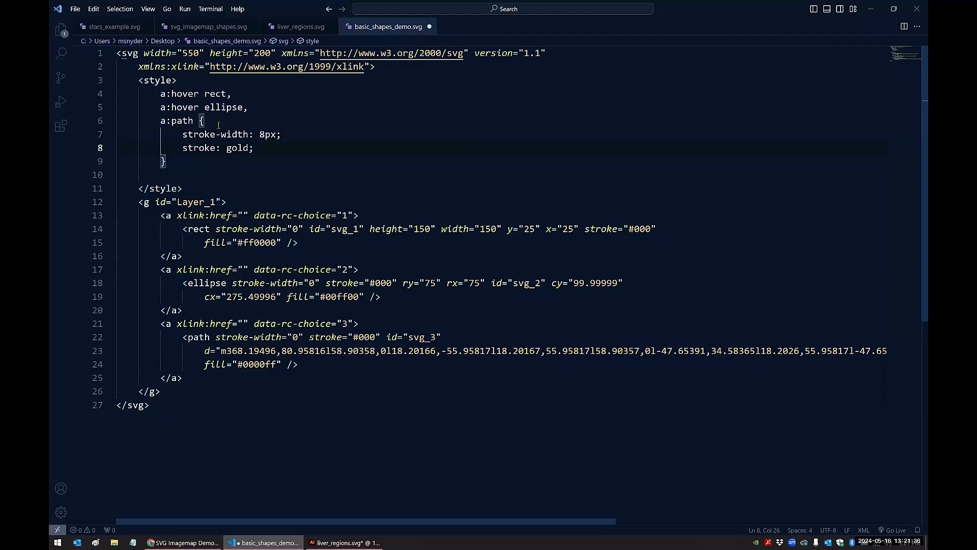
key("Return")
type("fill: ")
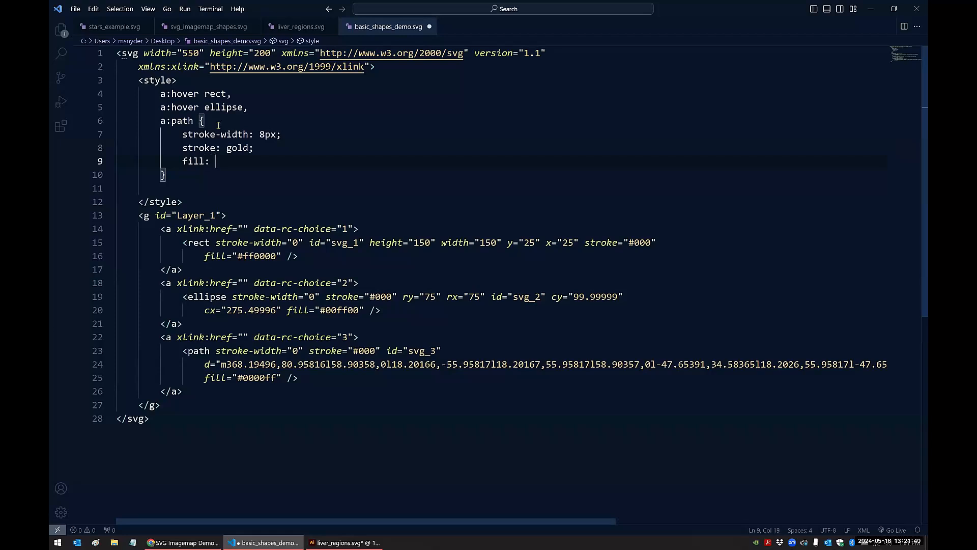
type("rgba(")
type("255,255,0,0.5)")
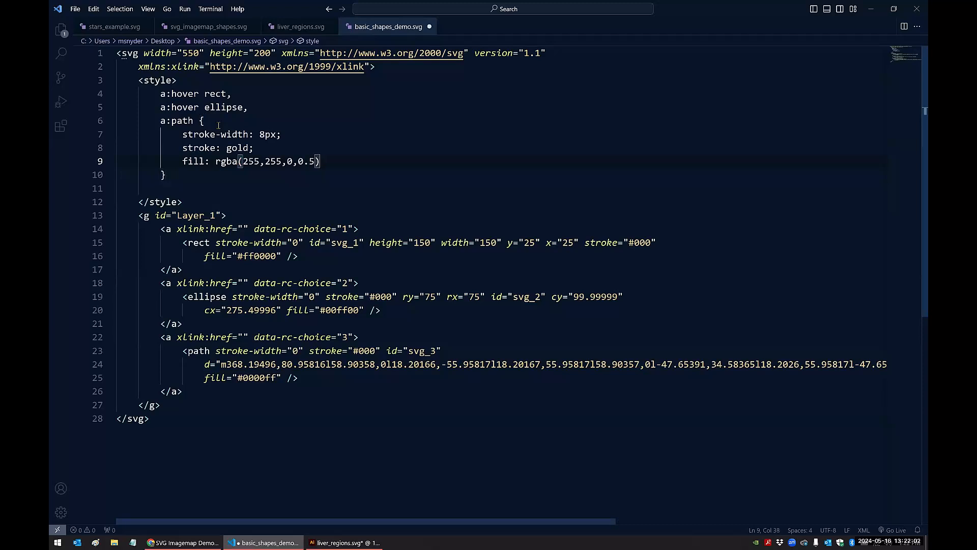
type(";")
Insert a blank line after the closing style tag and remove the blank line above it
left_click(151, 189)
left_click(187, 202)
key("Return")
left_click(152, 187)
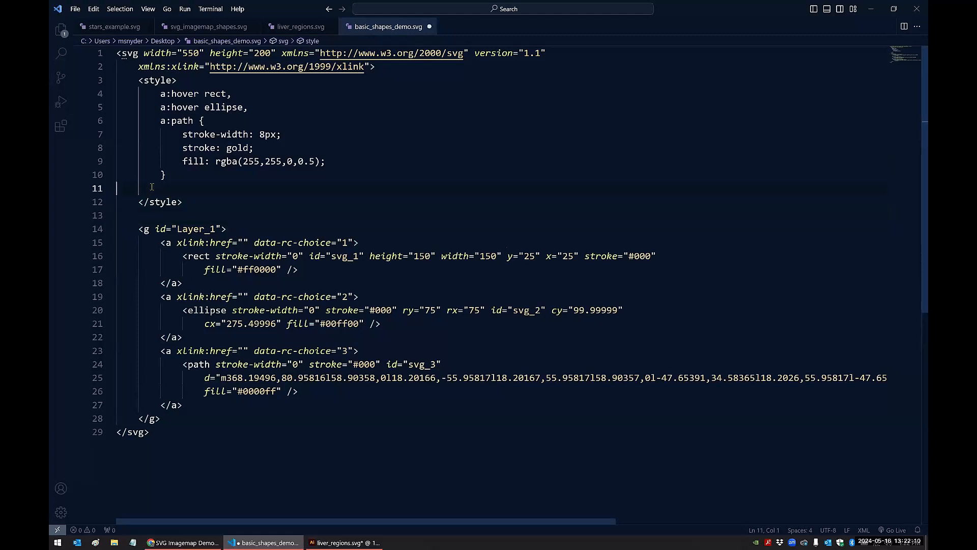
key("BackSpace")
left_click(231, 191)
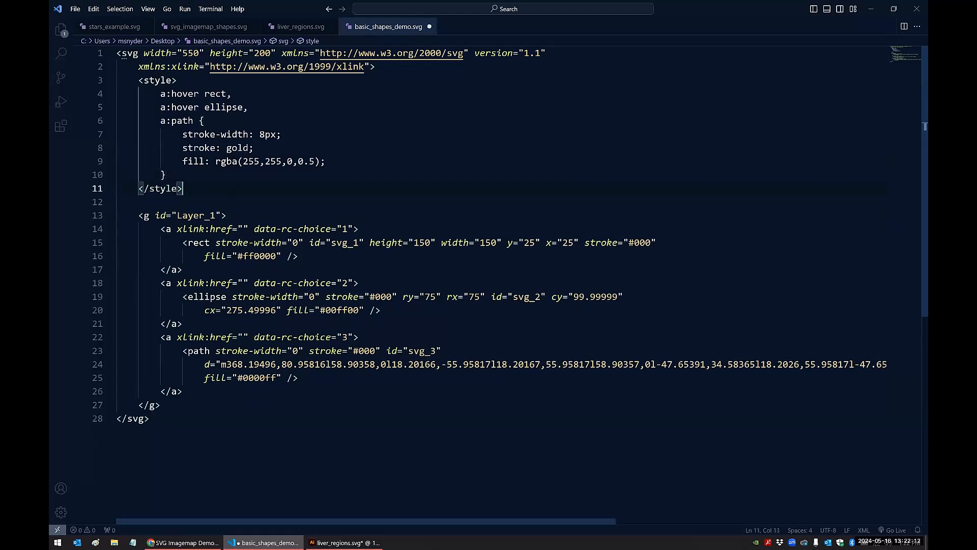
Change the third selector in the style block to "a:hover path" and save basic_shapes_demo.svg
left_click(193, 122)
left_click(169, 122)
type("hover")
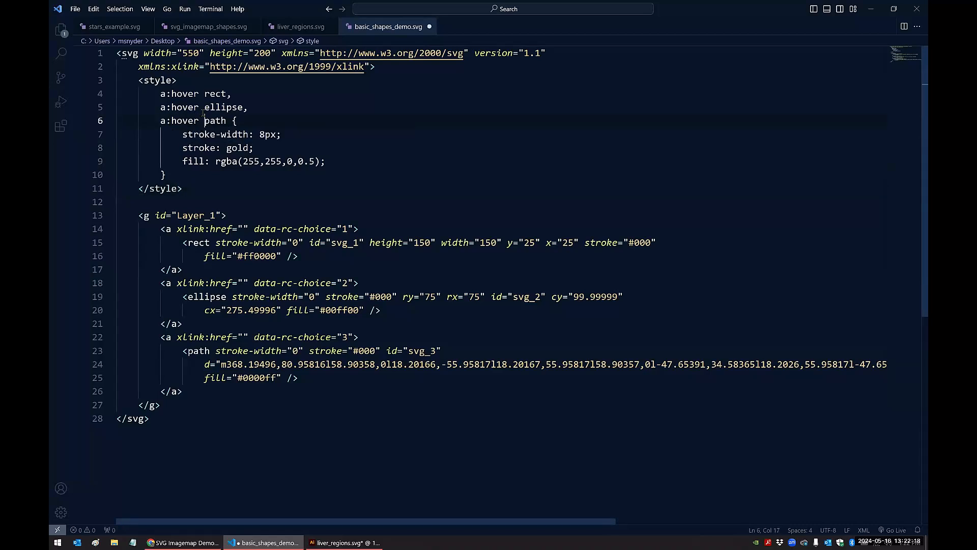
left_click(200, 191)
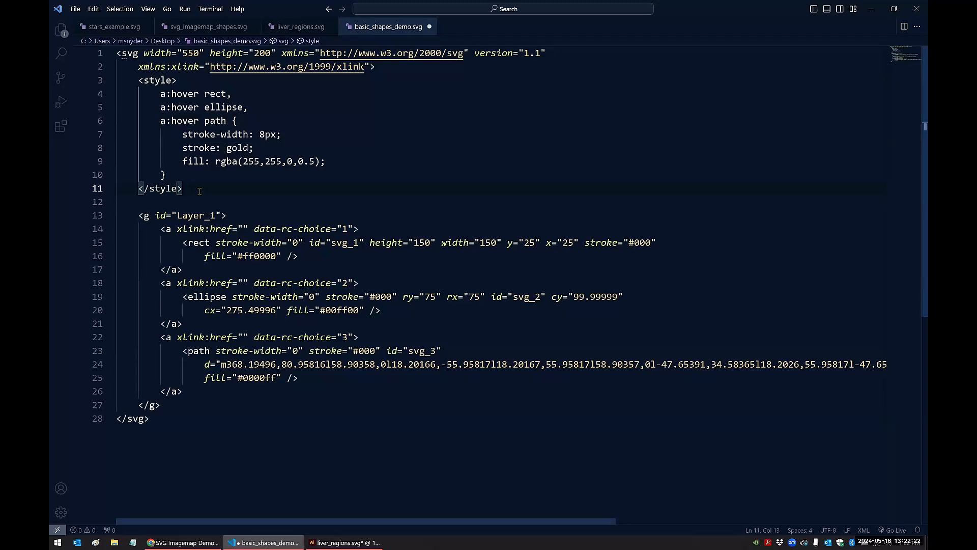
key("ctrl+s")
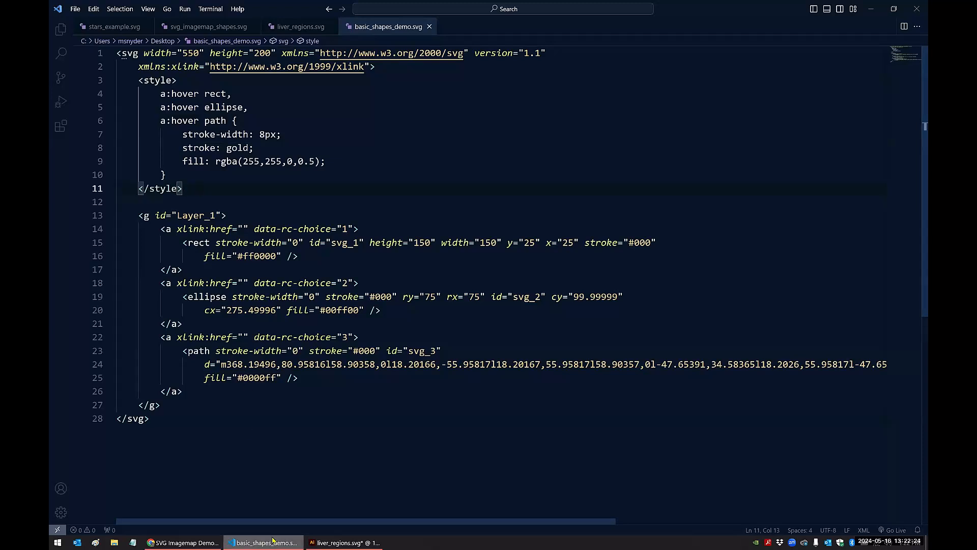
Switch to REDCap's module manager, delete basic_shapes_demo.svg from the fourth SVG Imagemap configuration and save the settings
left_click(172, 540)
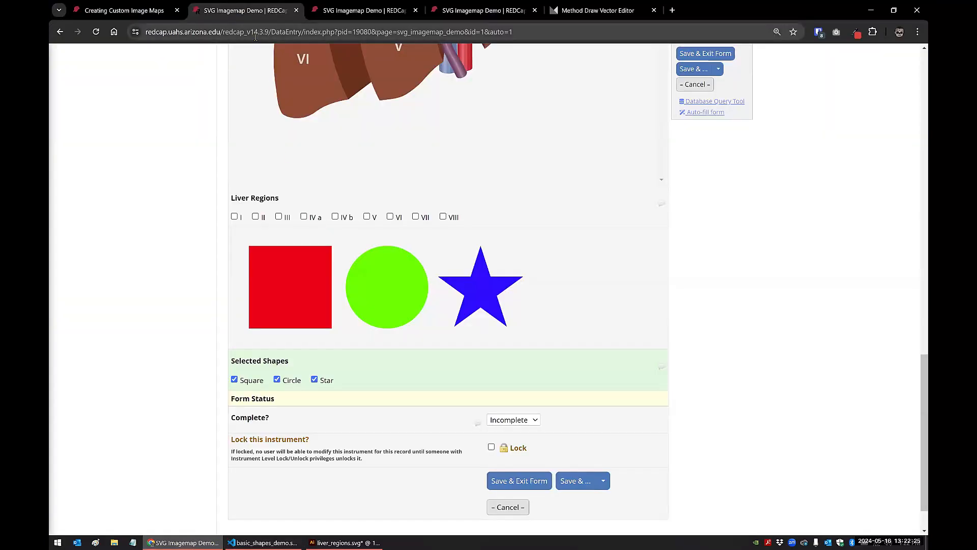
left_click(471, 12)
scroll(430, 331, "down", 10)
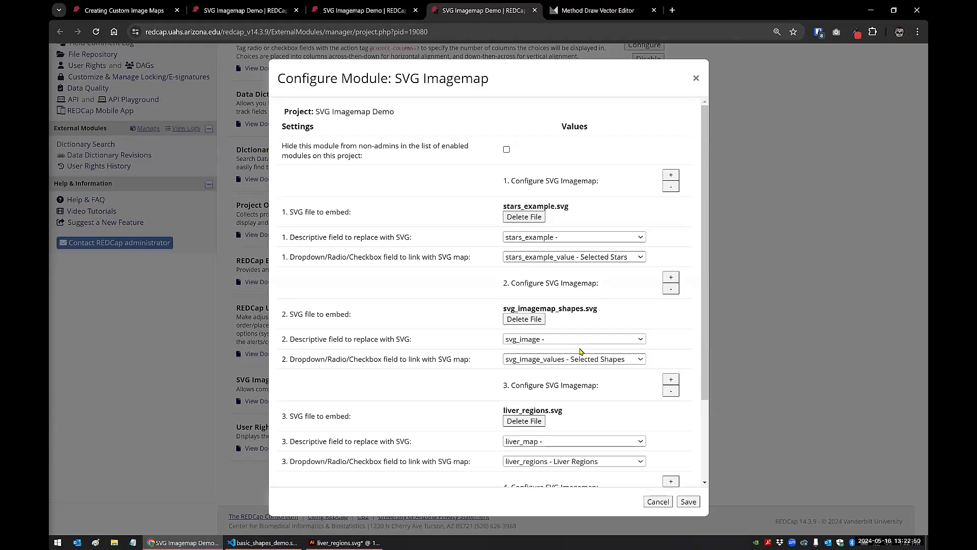
scroll(581, 352, "down", 2)
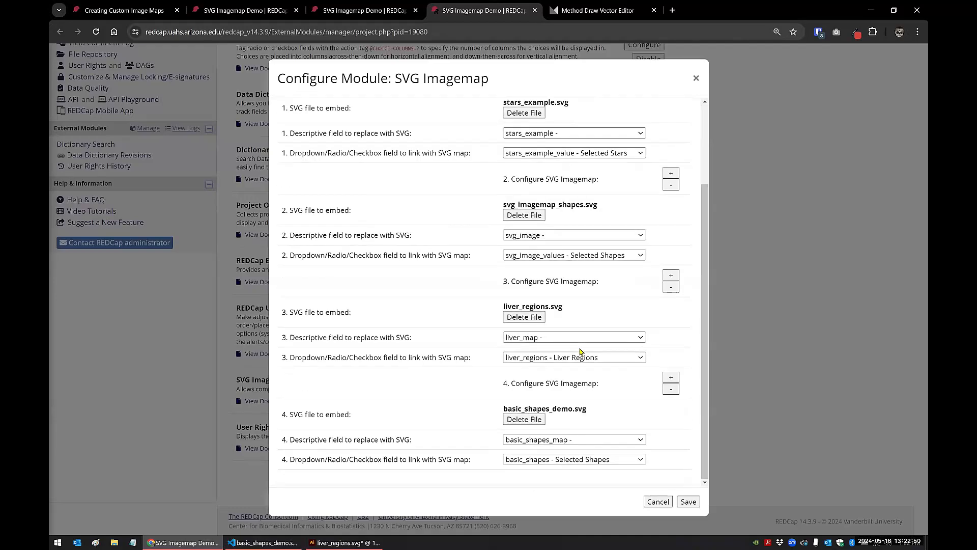
left_click(524, 419)
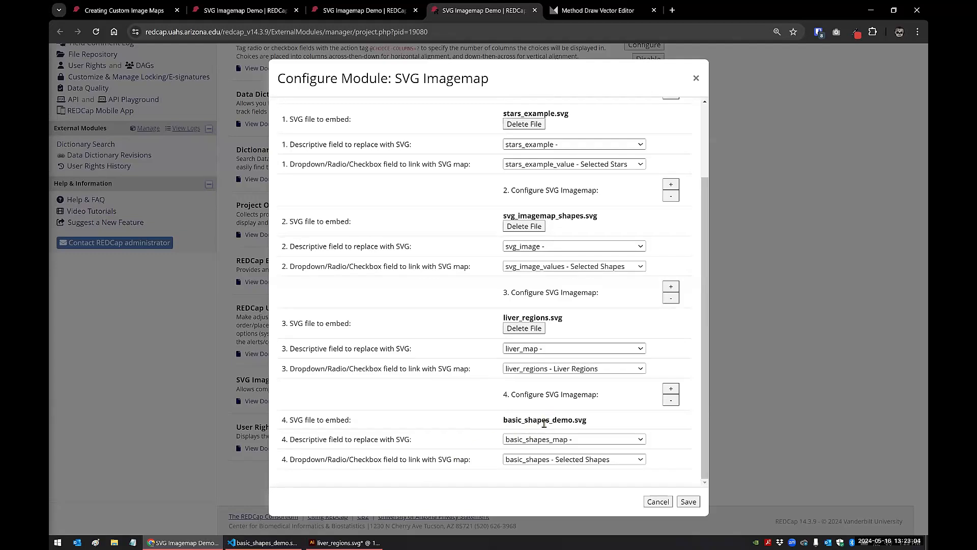
left_click(689, 502)
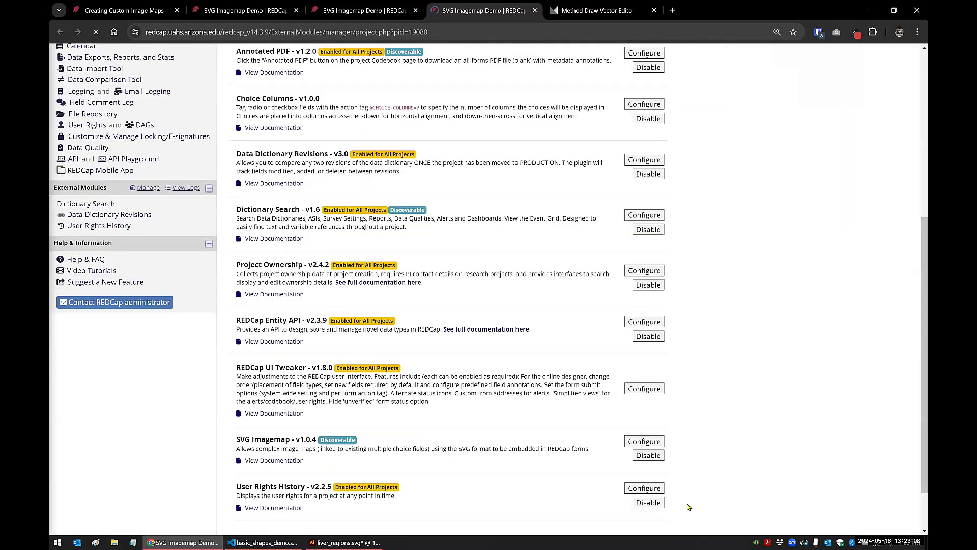
Reopen the SVG Imagemap configuration and upload the edited basic_shapes_demo.svg from the Desktop as the fourth imagemap's file
scroll(688, 505, "down", 3)
scroll(651, 406, "down", 3)
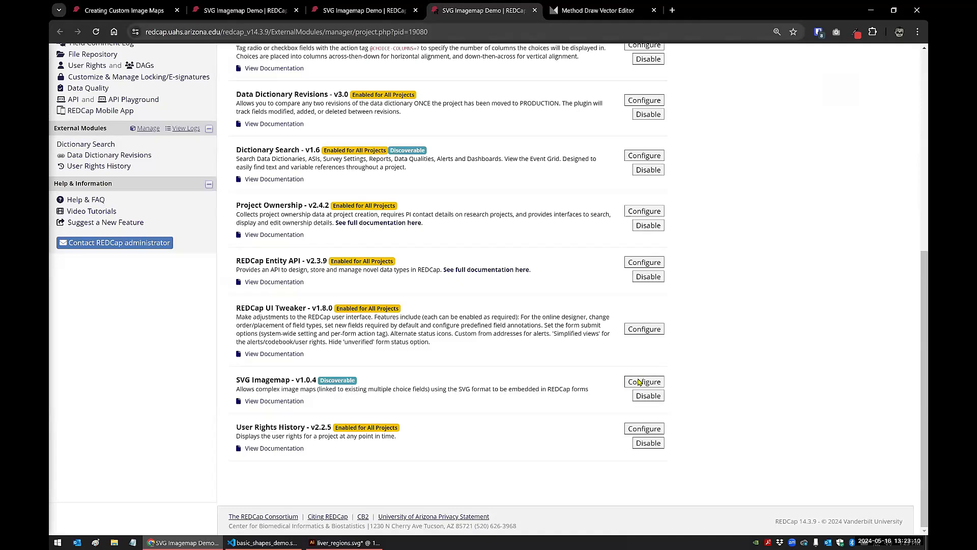
left_click(632, 380)
scroll(632, 379, "down", 1)
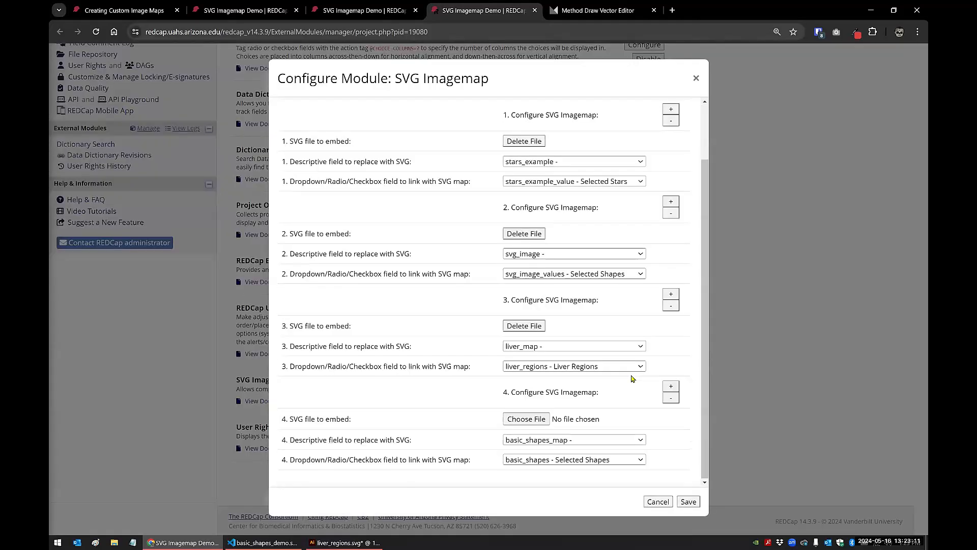
left_click(520, 422)
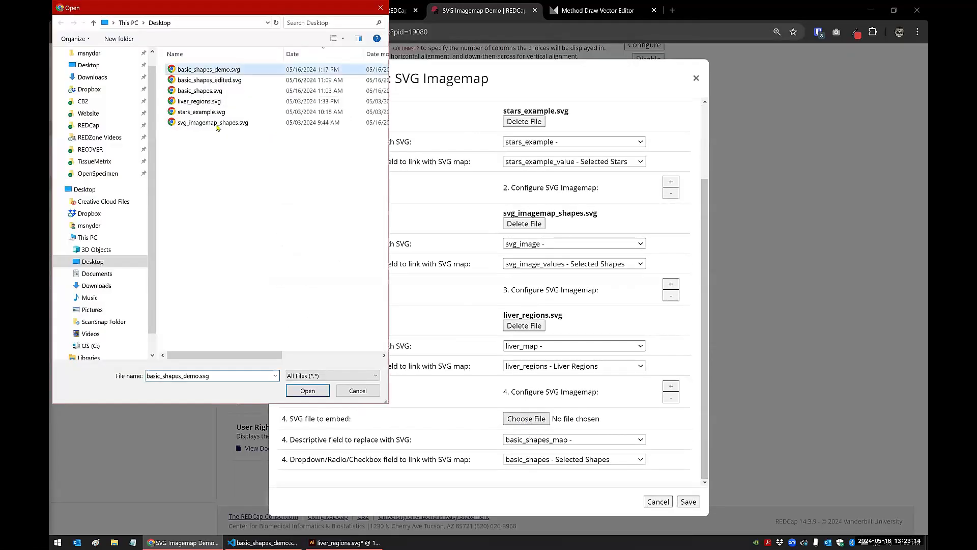
left_click(307, 391)
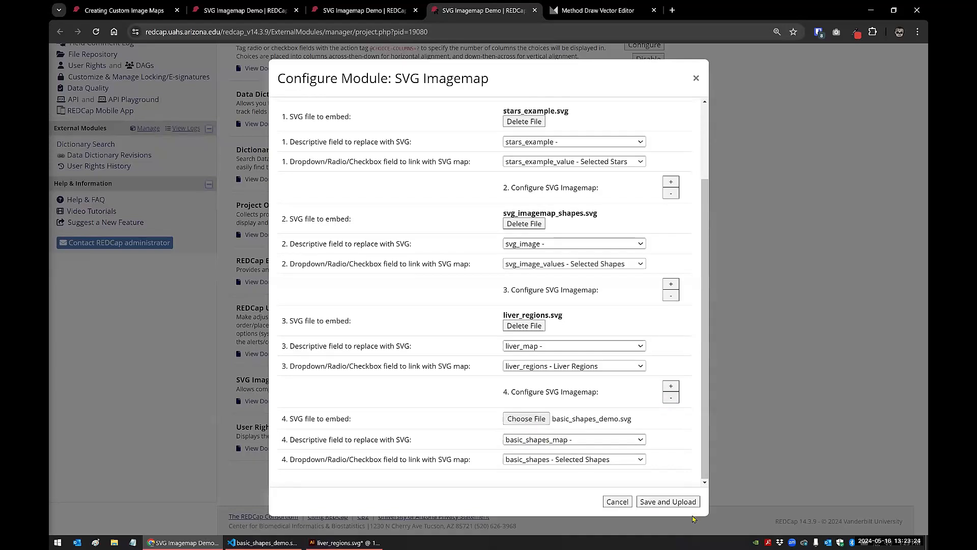
left_click(652, 502)
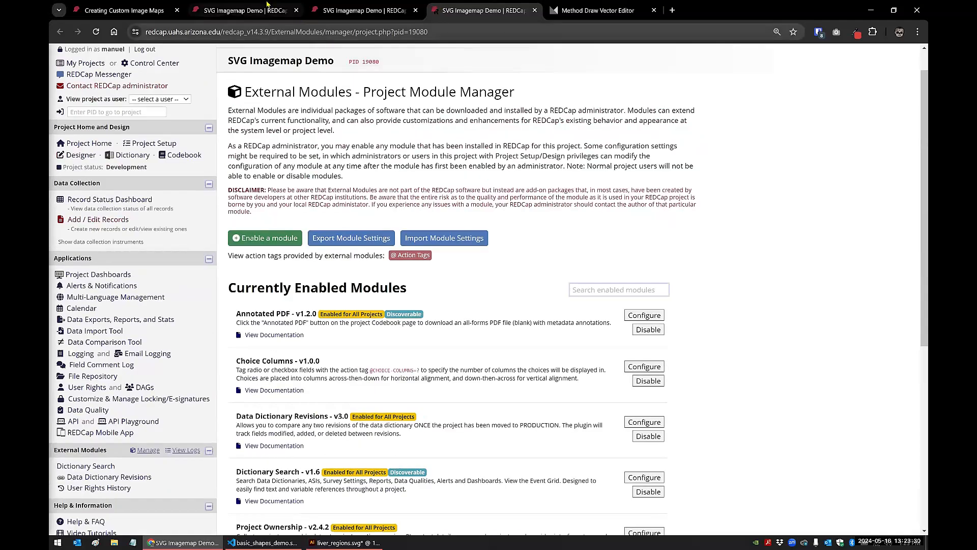
Reload the SVG Imagemap Demo data entry form, discarding its unsaved changes
left_click(257, 14)
left_click(96, 31)
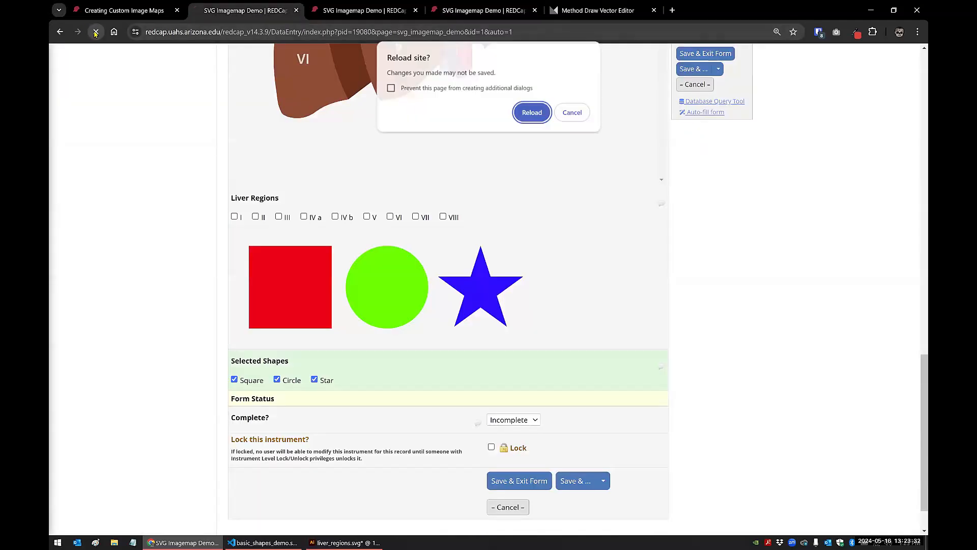
left_click(530, 113)
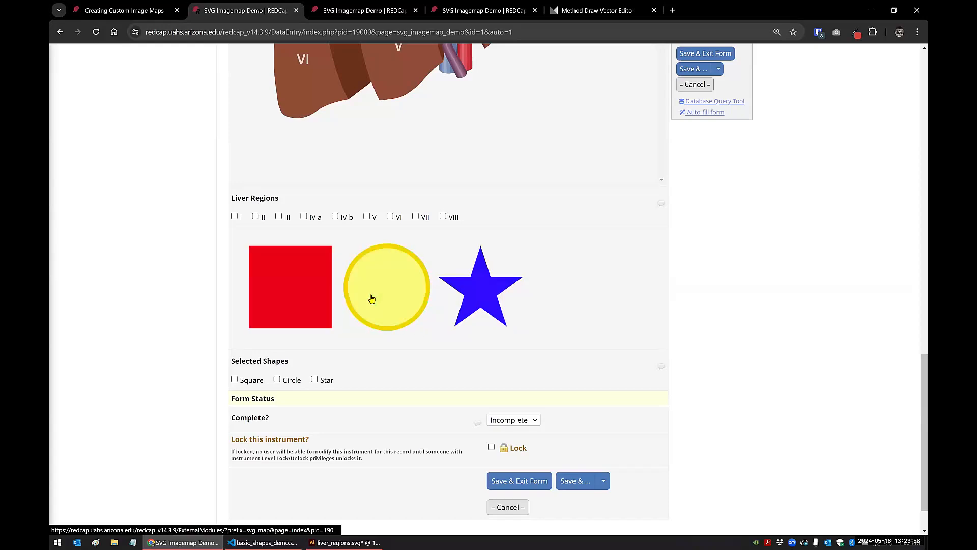
Test the imagemap by selecting and deselecting the square, circle and star, leaving only the square selected
left_click(301, 301)
left_click(378, 295)
left_click(480, 295)
left_click(275, 307)
left_click(388, 302)
left_click(473, 301)
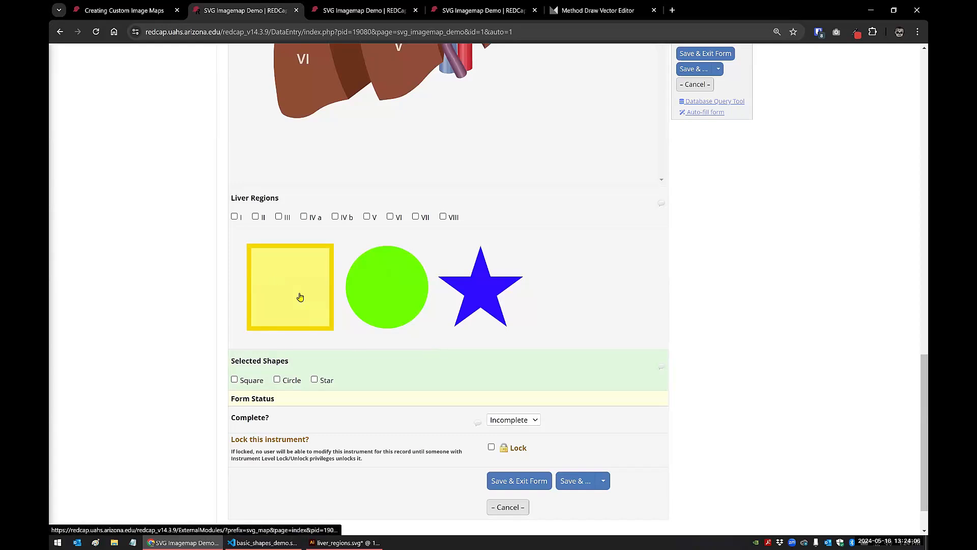
left_click(287, 277)
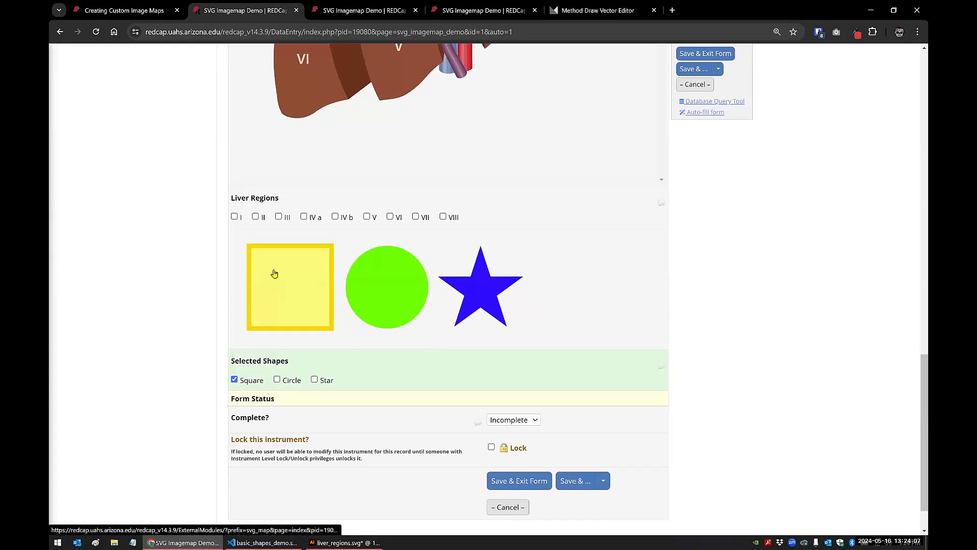
Compare the highlighting in the liver survey's imagemap with the basic shapes on the form and the style rule in their SVG code
left_click(129, 19)
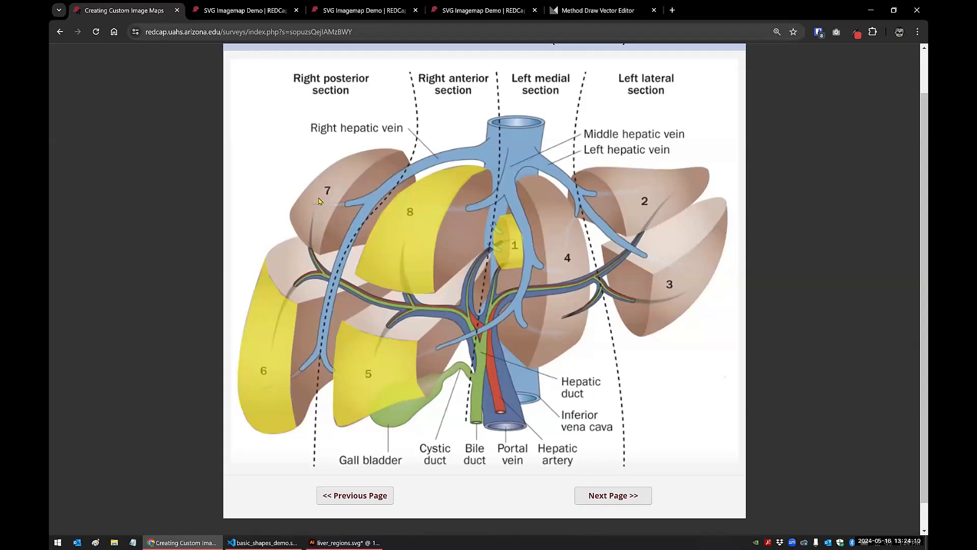
left_click(235, 11)
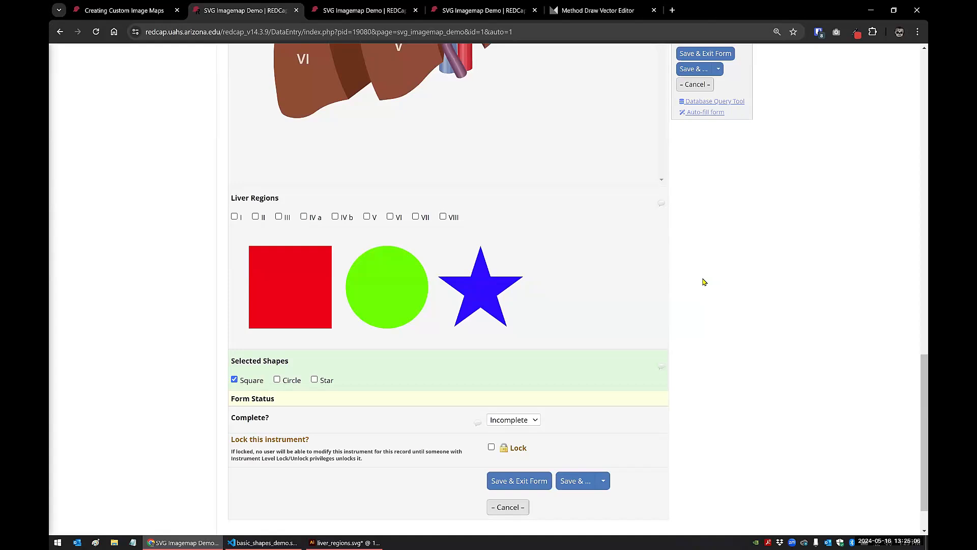
left_click(144, 15)
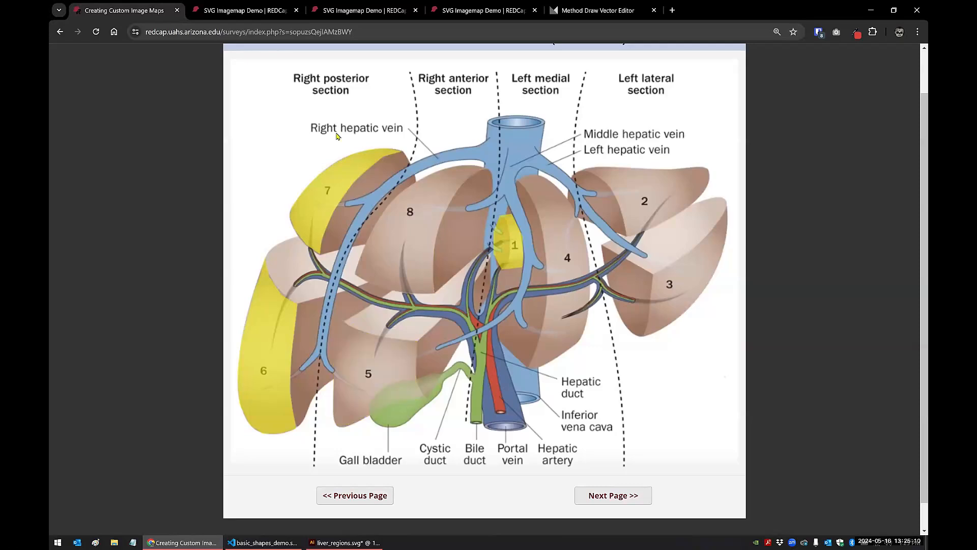
left_click(279, 8)
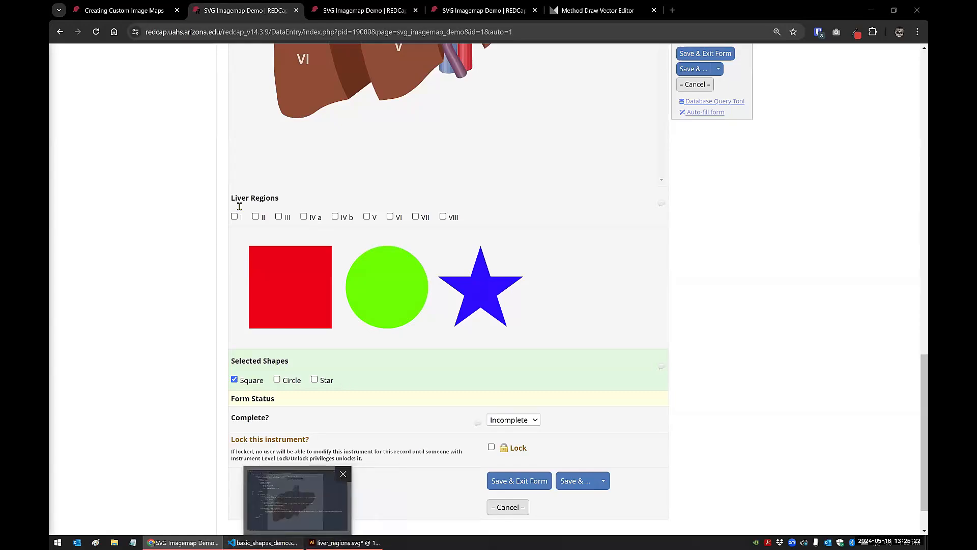
left_click(263, 542)
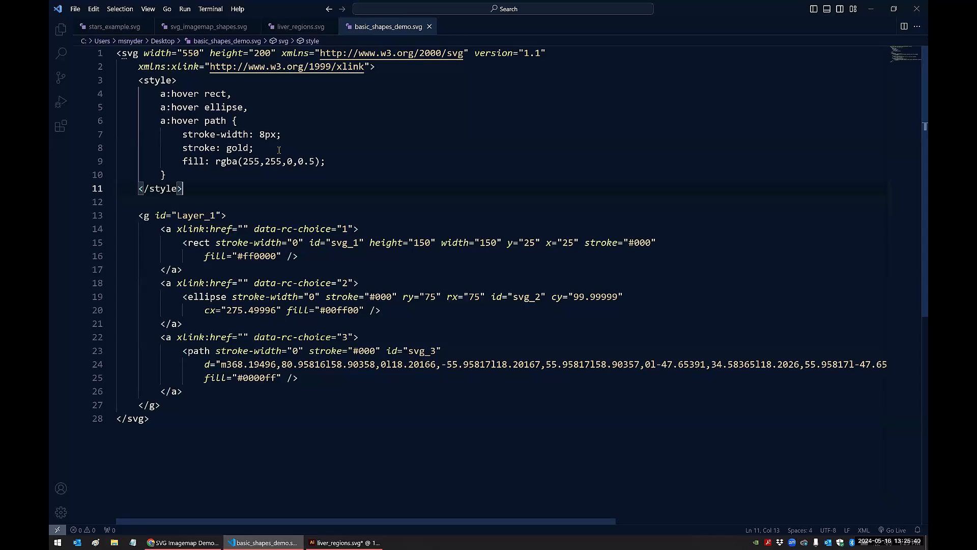
left_click(195, 541)
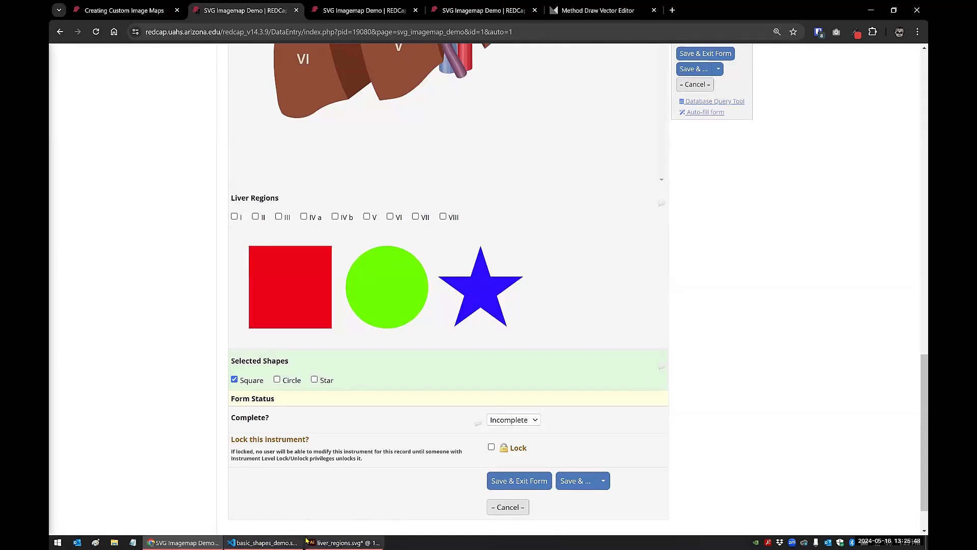
In Method Draw, zoom to 1600% and shift the green circle to examine its edge at high magnification
left_click(580, 10)
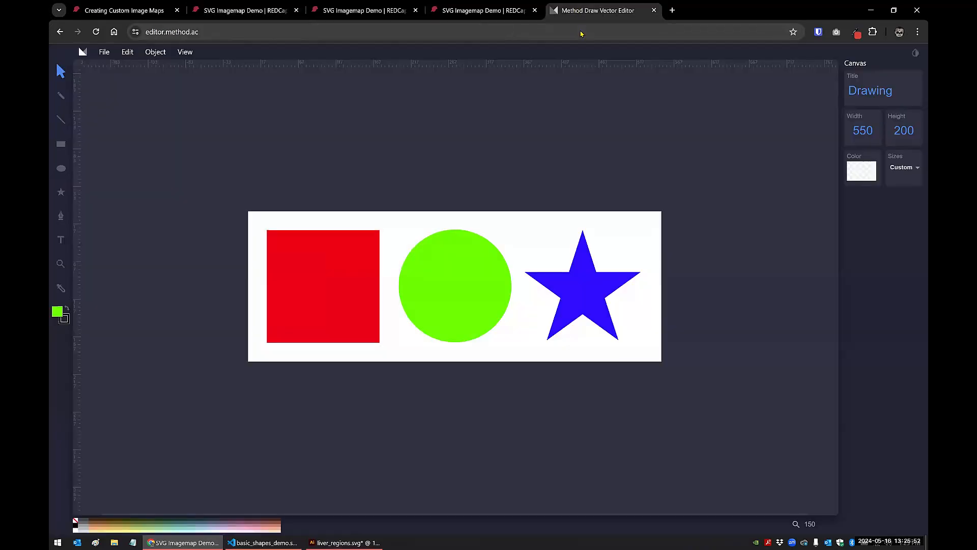
left_click(816, 514)
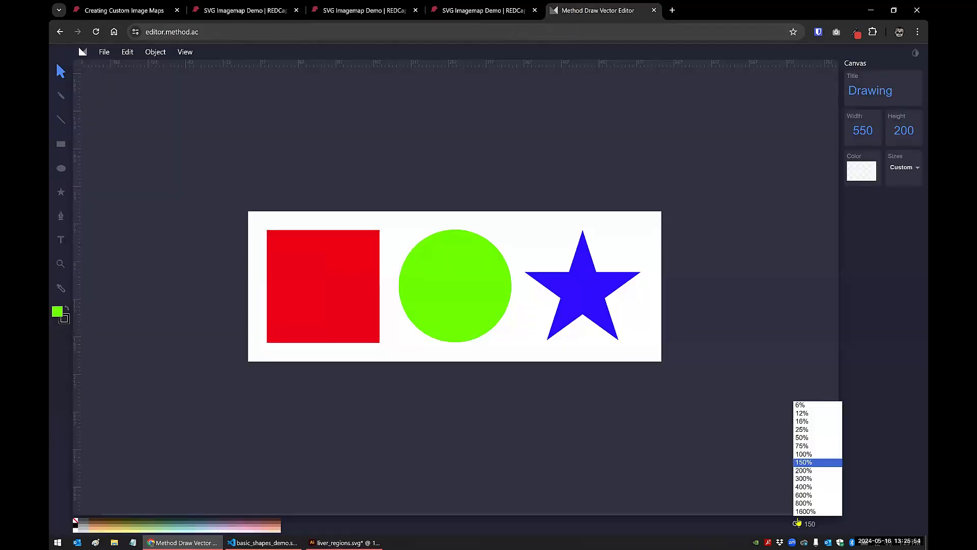
left_click(802, 513)
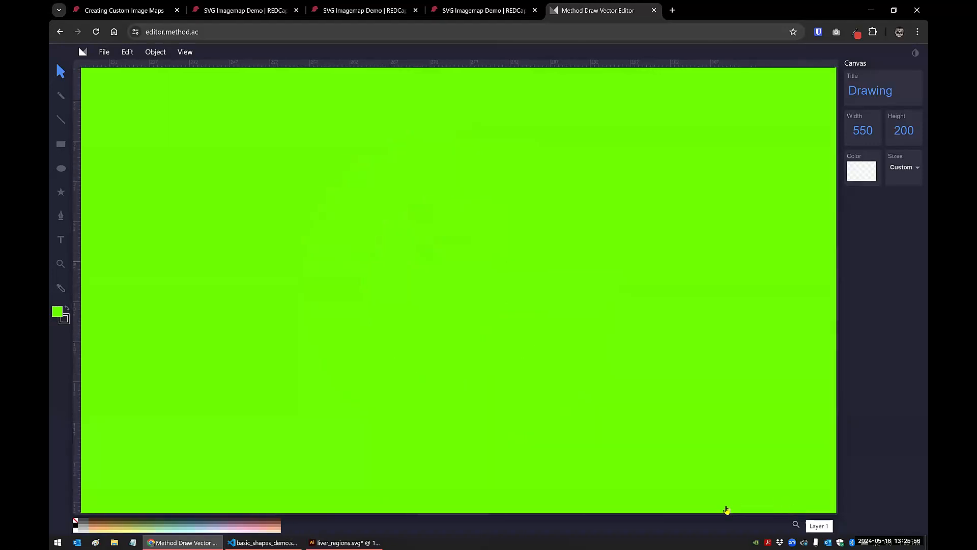
left_click(104, 514)
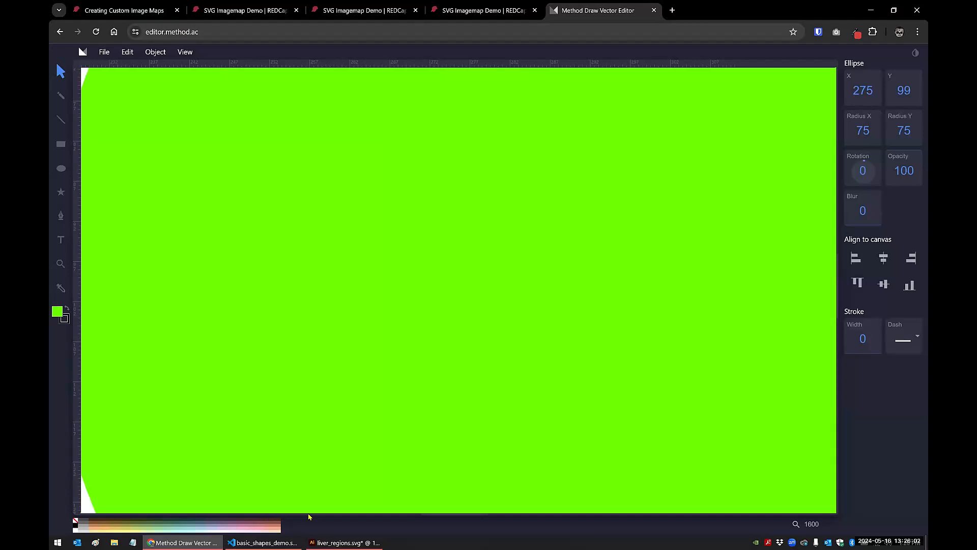
left_click_drag(440, 515, 461, 267)
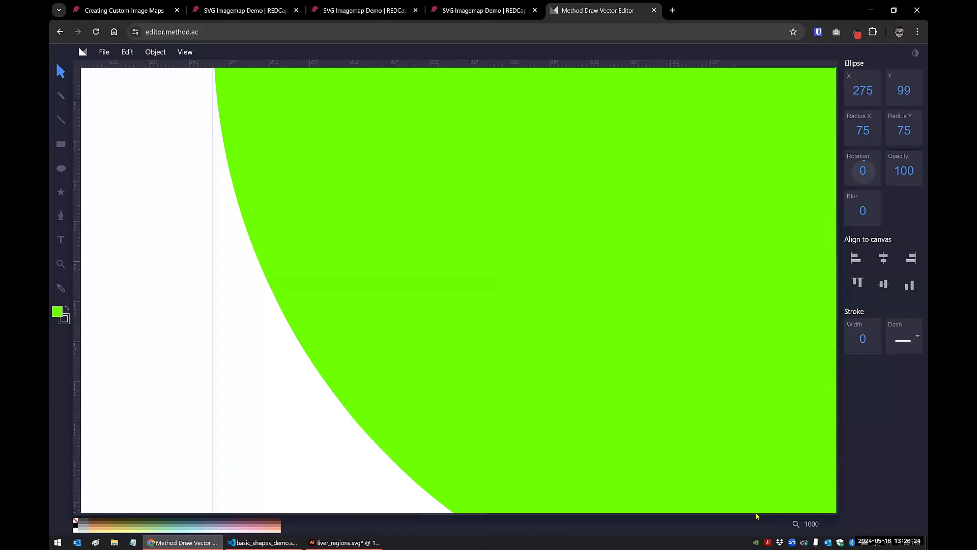
Set the zoom to 100%, move the green circle back between the square and star, and return to the REDCap form
left_click(812, 524)
left_click(800, 454)
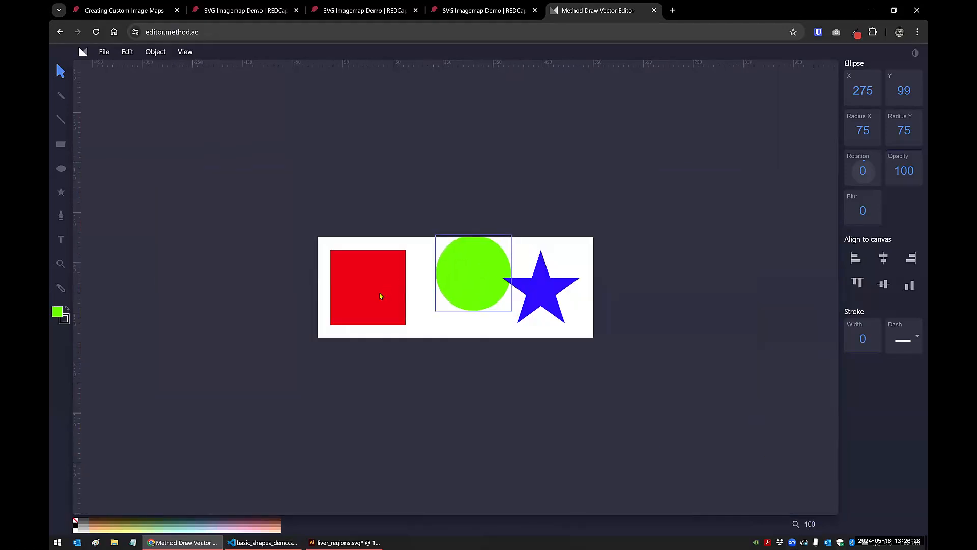
left_click(423, 313)
left_click_drag(464, 308, 445, 313)
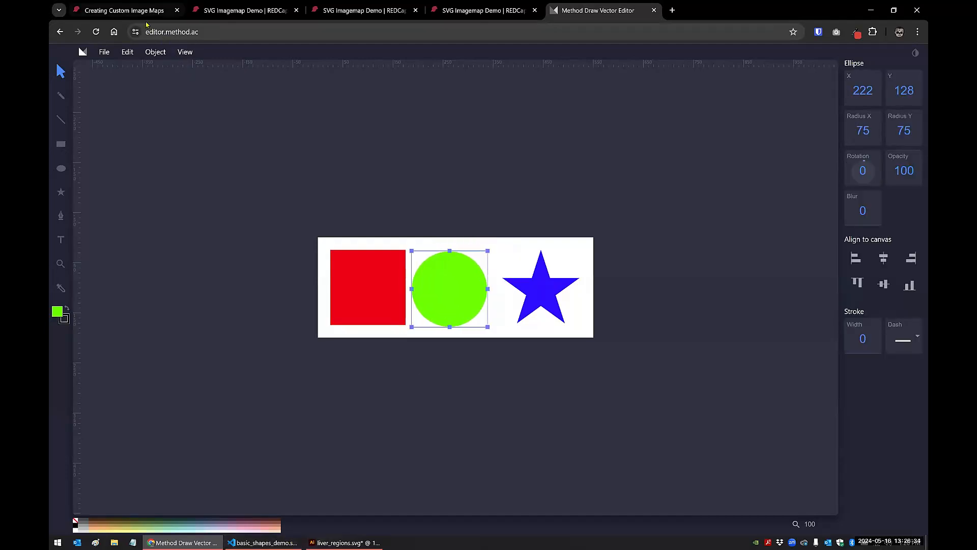
left_click(196, 8)
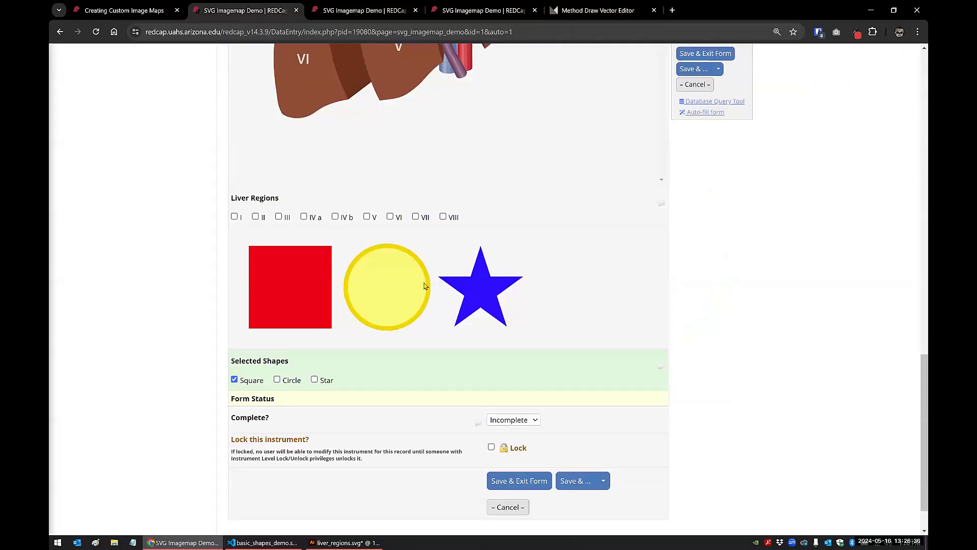